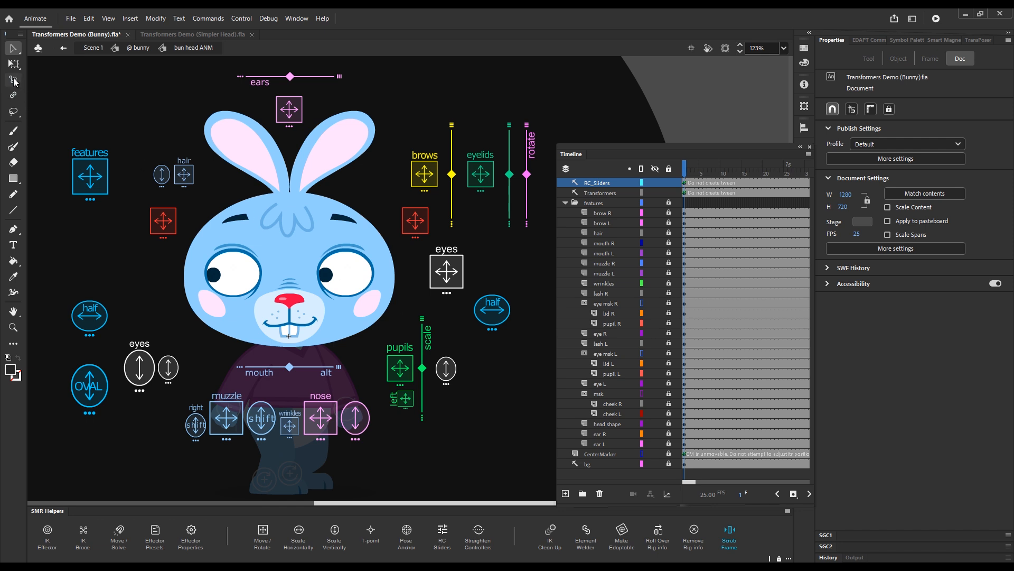
- Insert keyframes at frame 7 on all the bunny's facial feature, head and ear layers
key(g)
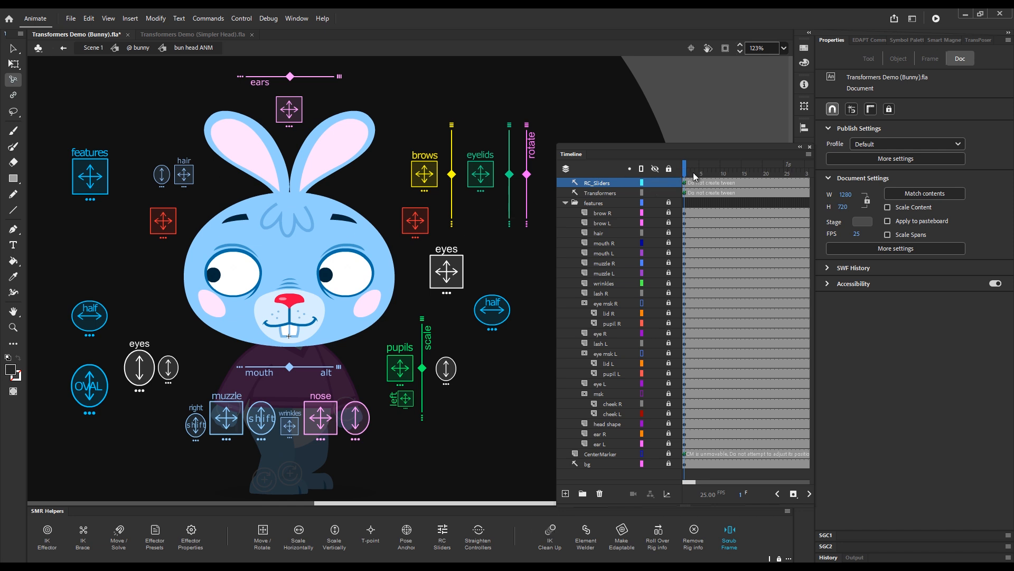
drag(698, 173, 702, 171)
click(709, 203)
key(x)
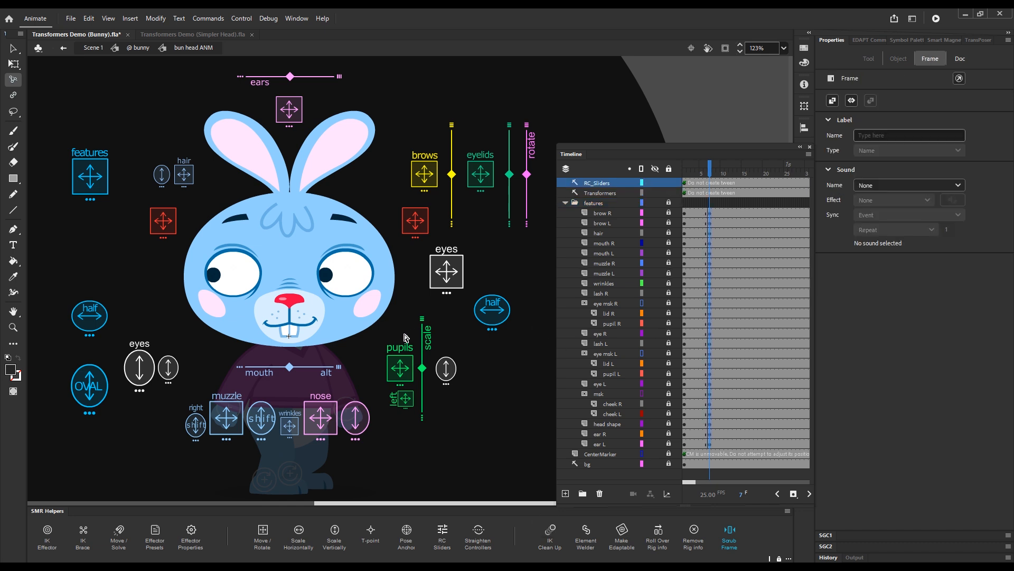
- Turn the face at frame 7 by shifting all features toward the right and compressing the far half of the face
key(g)
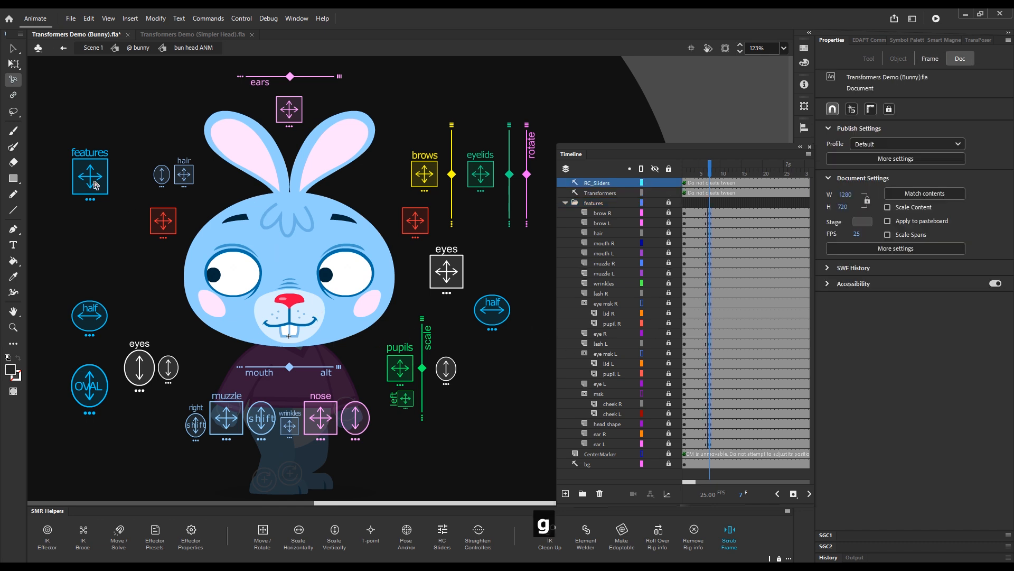
key(shift)
drag(96, 183, 129, 189)
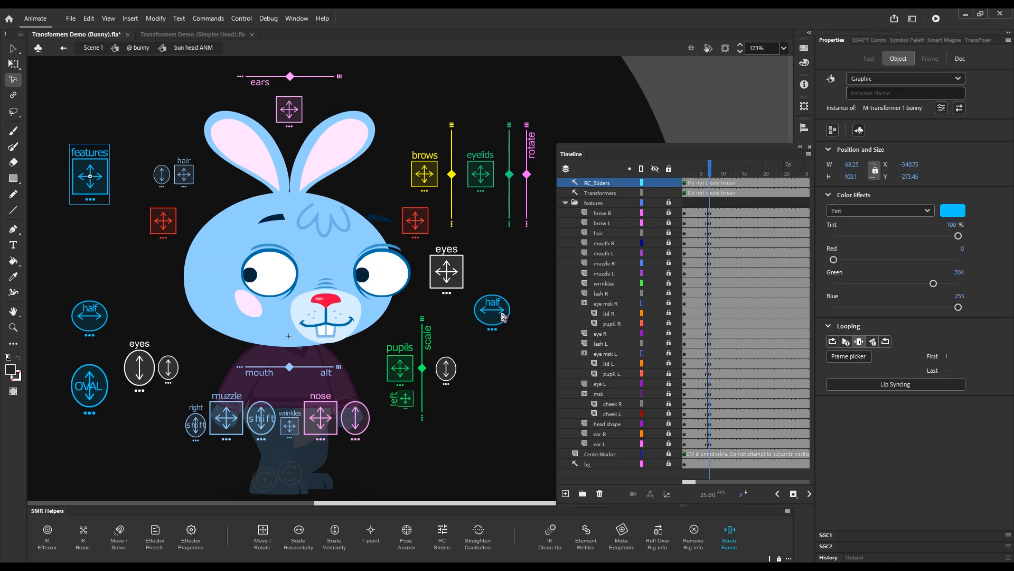
drag(504, 313, 465, 310)
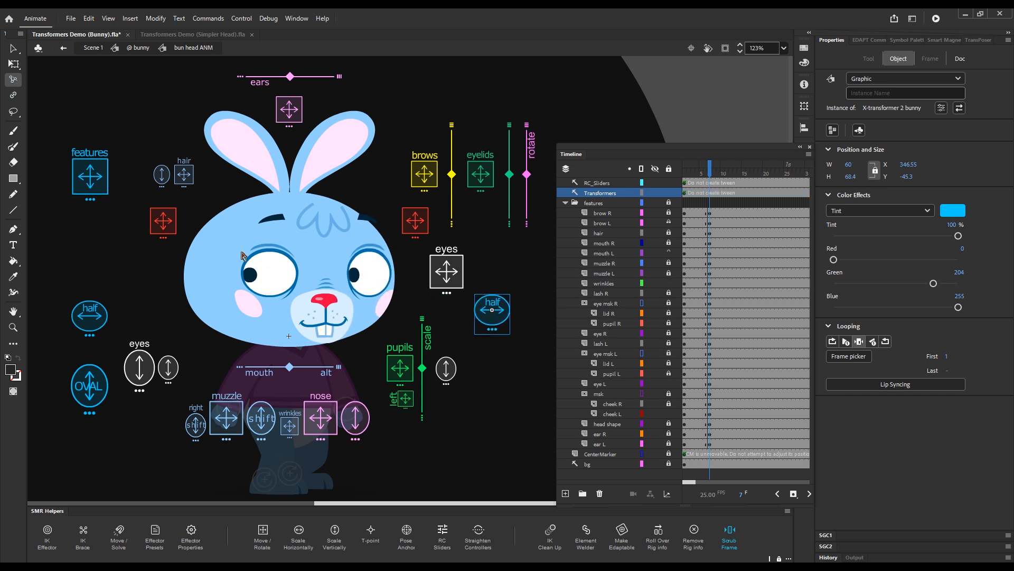
click(93, 188)
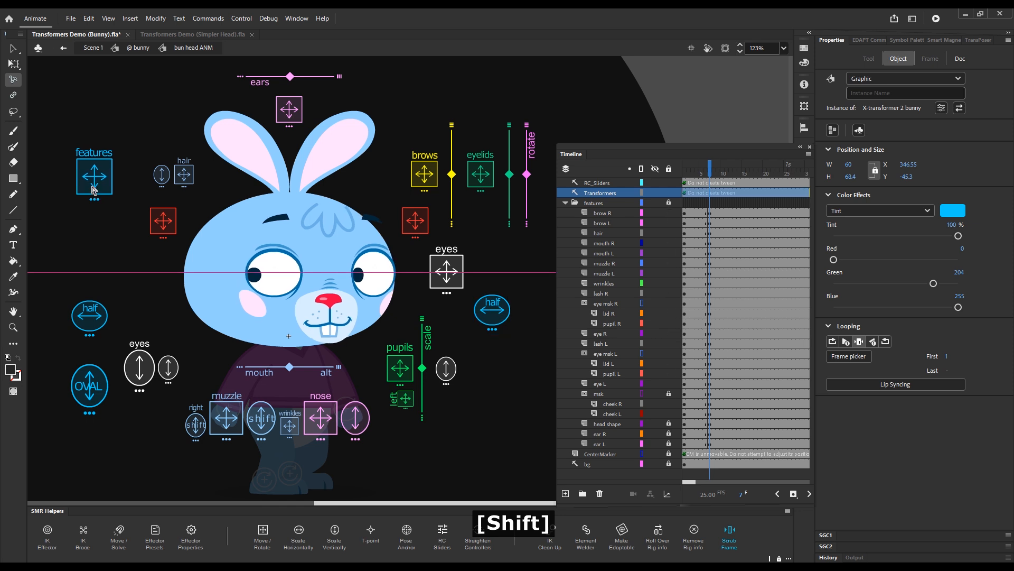
drag(499, 317, 491, 316)
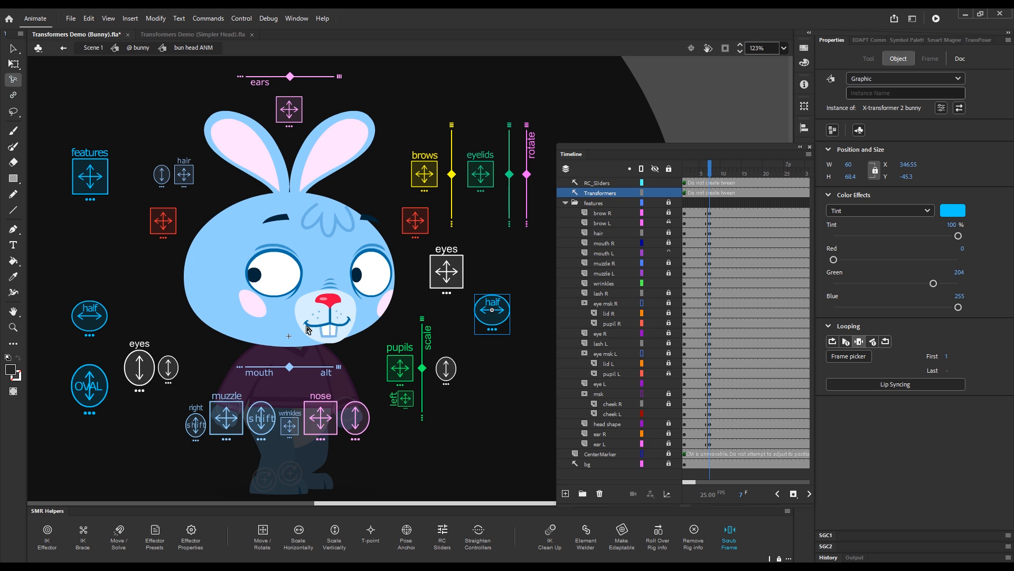
- Push the nose further in the turn direction and adjust the muzzle shift and wrinkles at frame 7
key(shift)
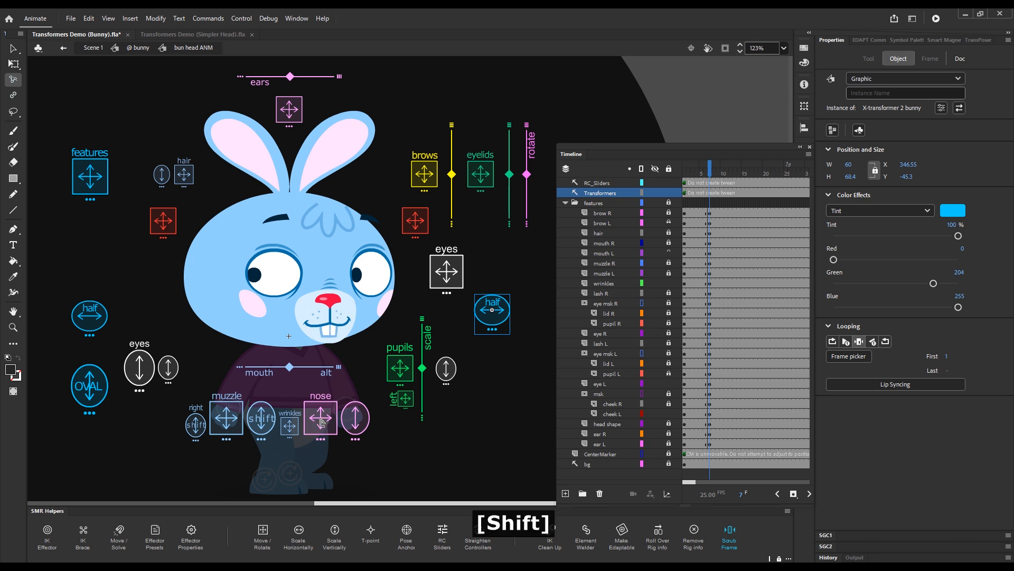
drag(321, 423, 326, 424)
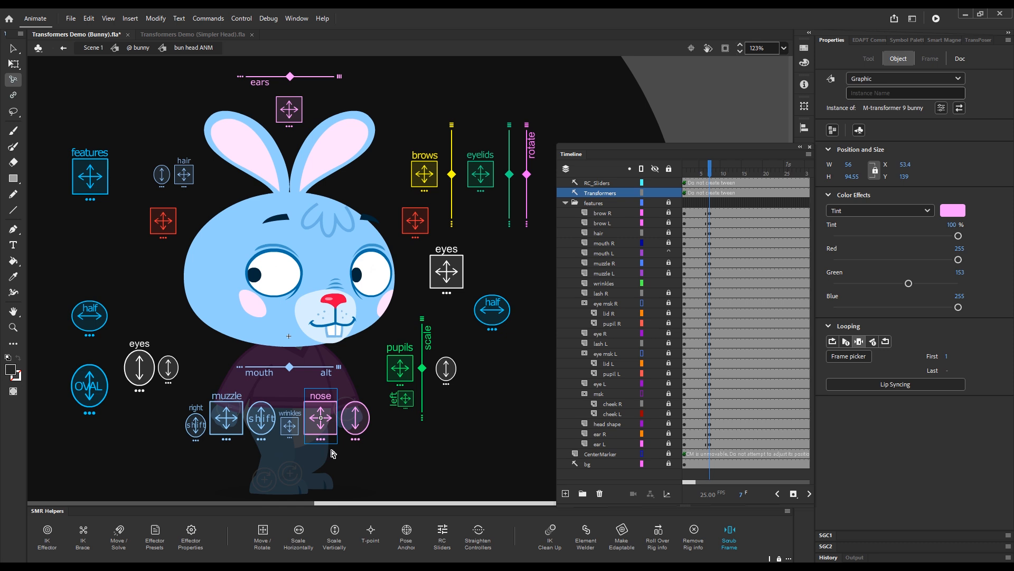
mouse_move(261, 421)
mouse_down()
mouse_move(263, 439)
mouse_move(262, 419)
mouse_up()
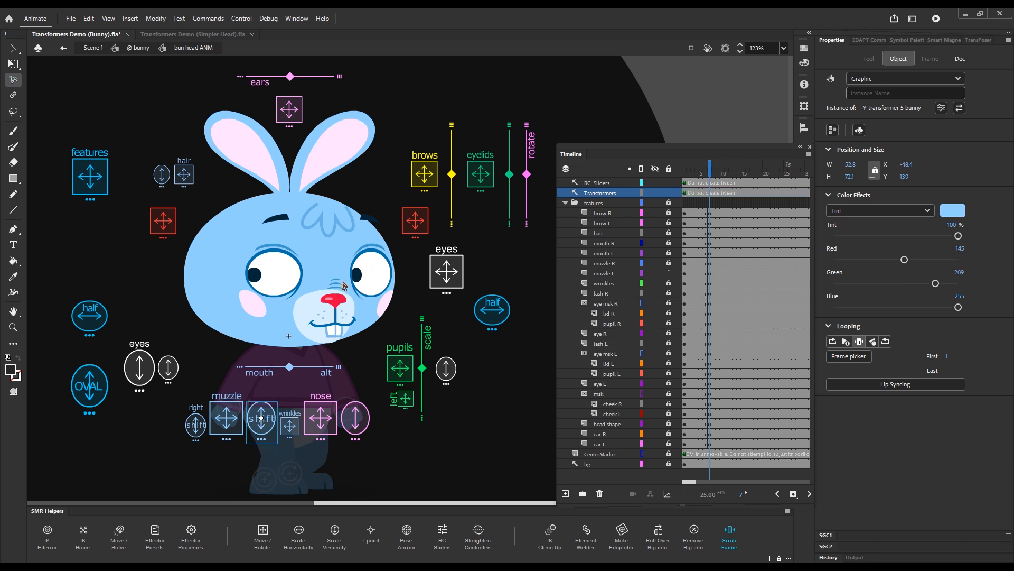
drag(292, 427, 290, 426)
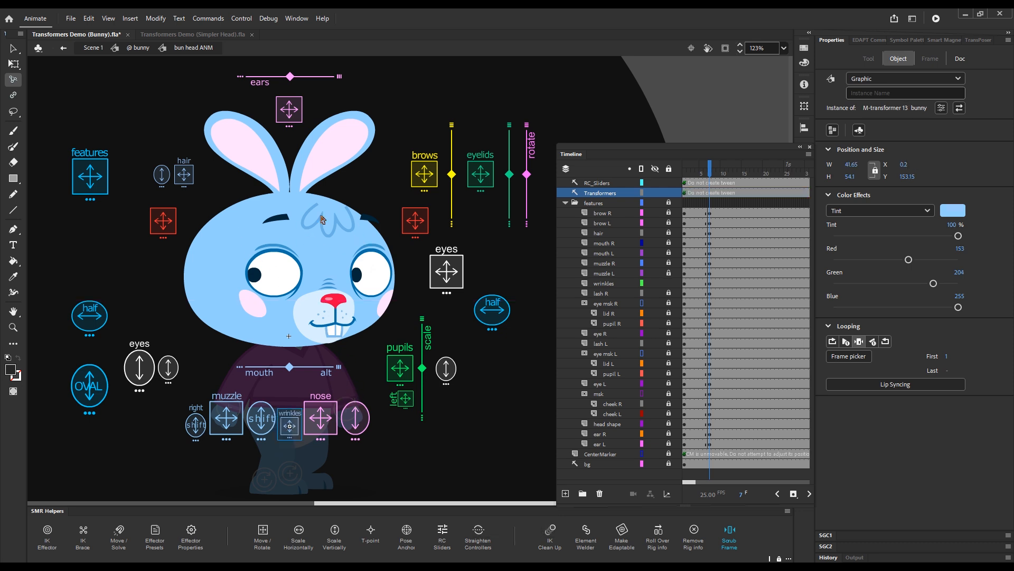
- Nudge the brows and hair at frame 7, and swing both ears back to the left to trail the head turn
key(shift)
click(426, 183)
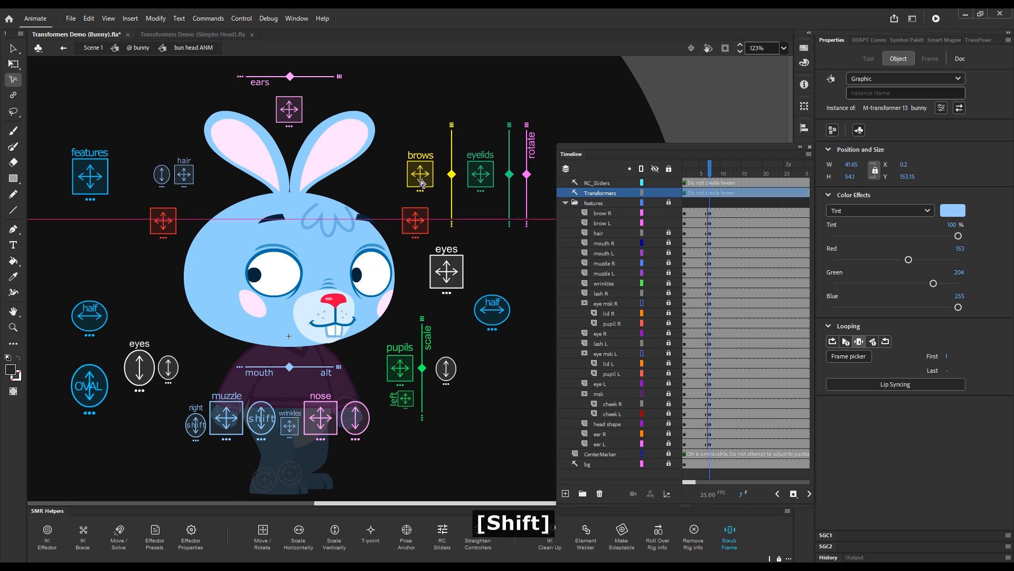
drag(190, 185, 188, 214)
key(alt)
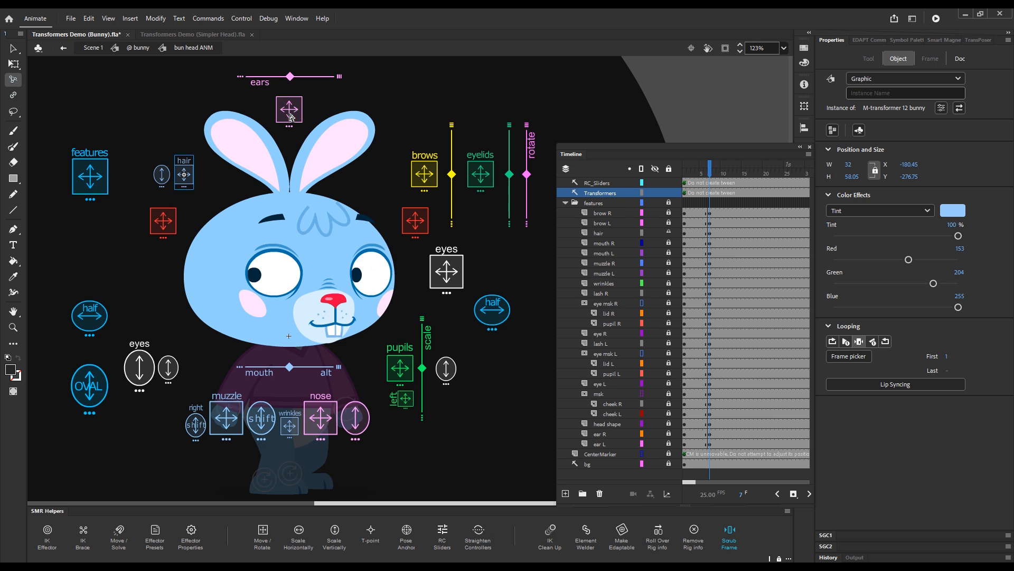
key(shift)
drag(293, 115, 263, 112)
key(alt)
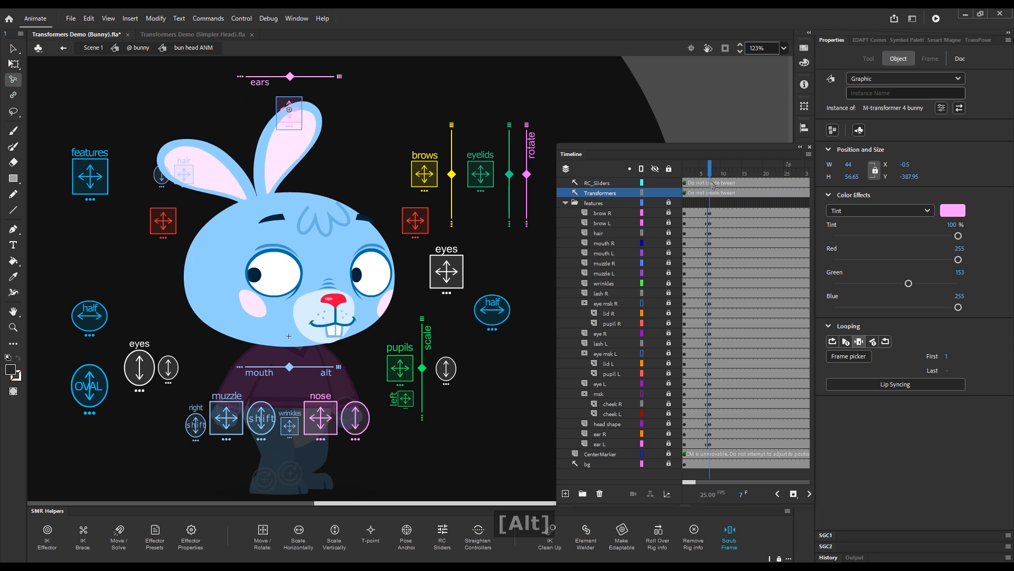
- Apply classic tweens between frames 1 and 7 on all the feature layers and scrub through the head turn
click(708, 181)
click(710, 182)
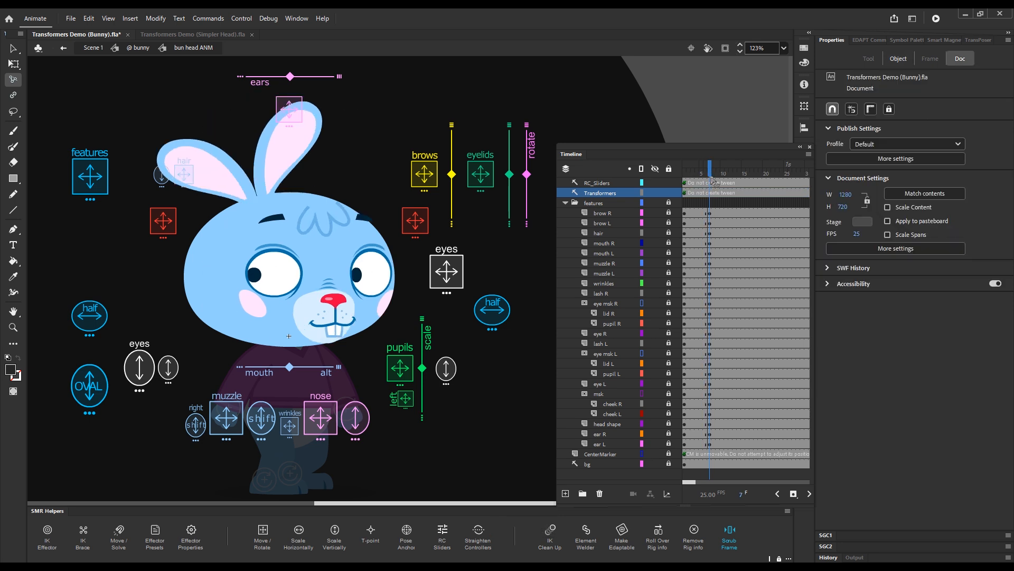
click(708, 181)
click(711, 182)
click(708, 182)
click(711, 182)
drag(696, 214, 698, 445)
key(4)
drag(697, 173, 712, 181)
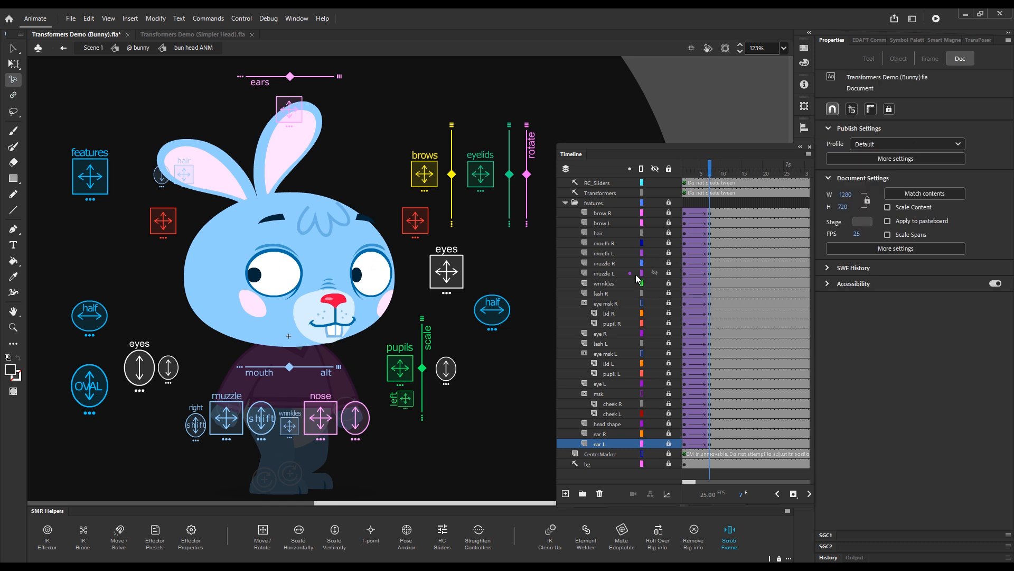
- Insert keyframes at frame 13 on all the feature, head and ear layers
click(733, 173)
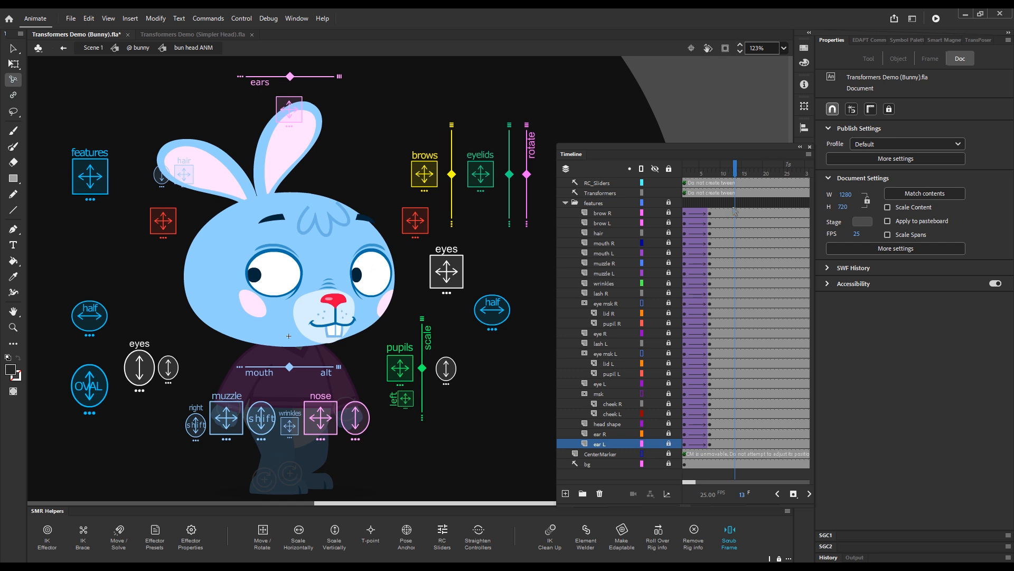
drag(734, 204, 733, 230)
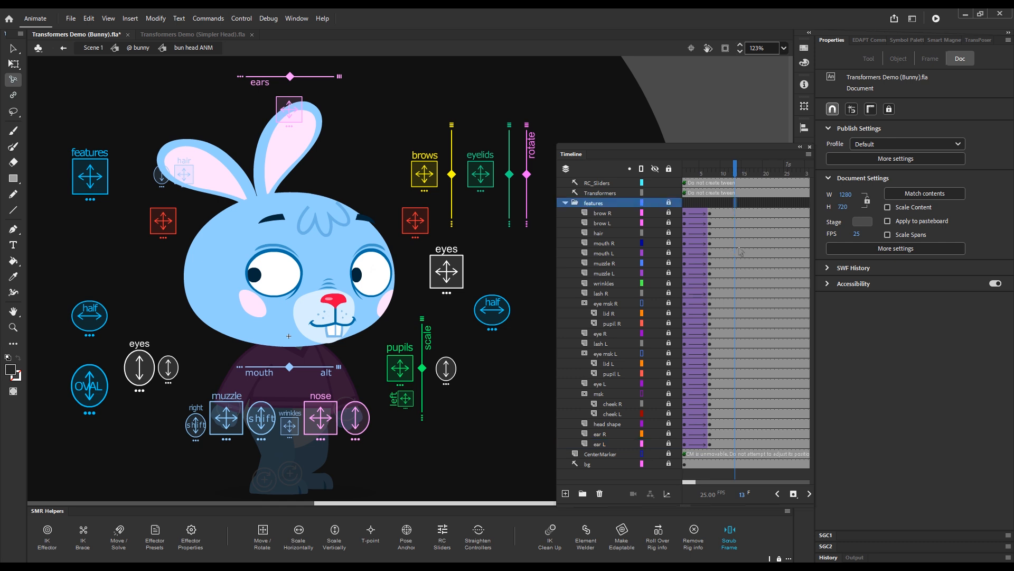
key(x)
- Raise and tilt the facial features at frame 13 and lower the ears
drag(93, 183, 93, 188)
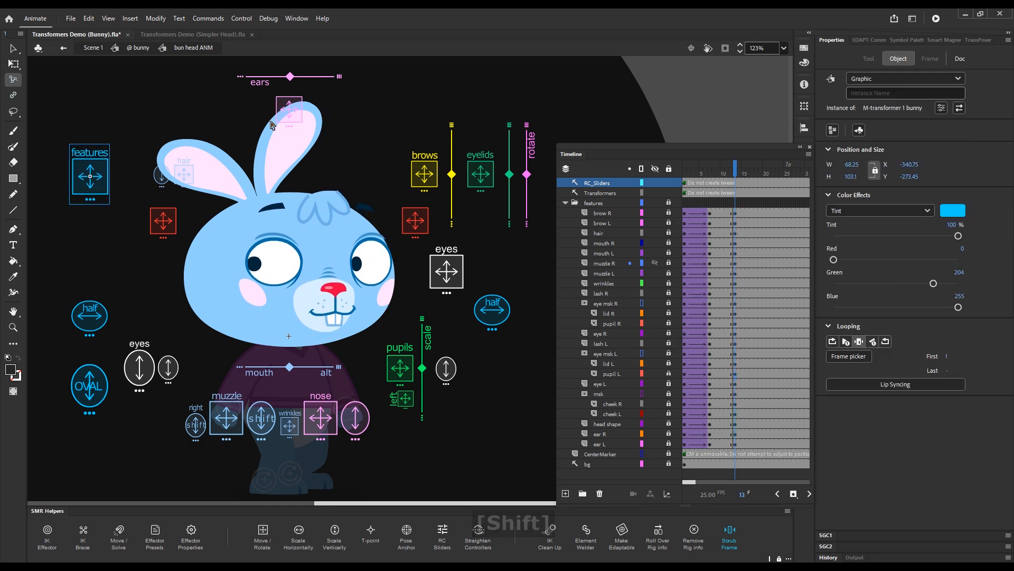
mouse_move(283, 111)
mouse_down()
mouse_move(284, 125)
mouse_move(284, 111)
mouse_up()
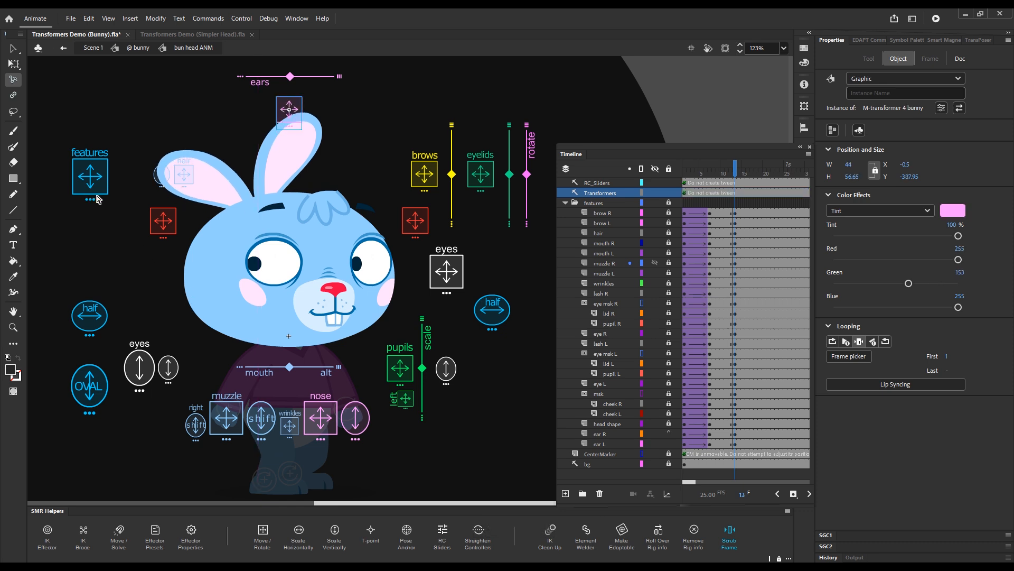
key(alt)
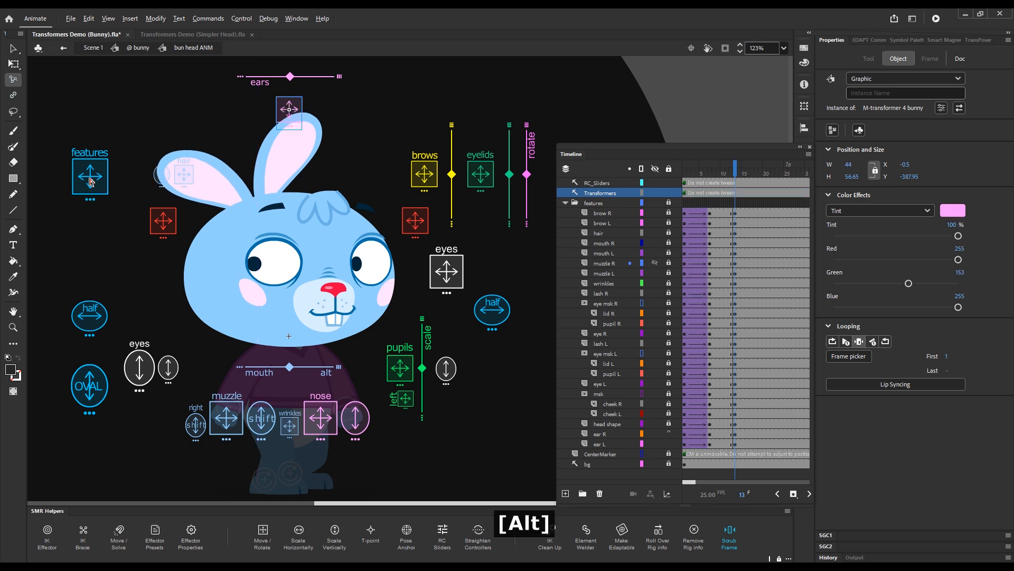
drag(90, 185, 91, 199)
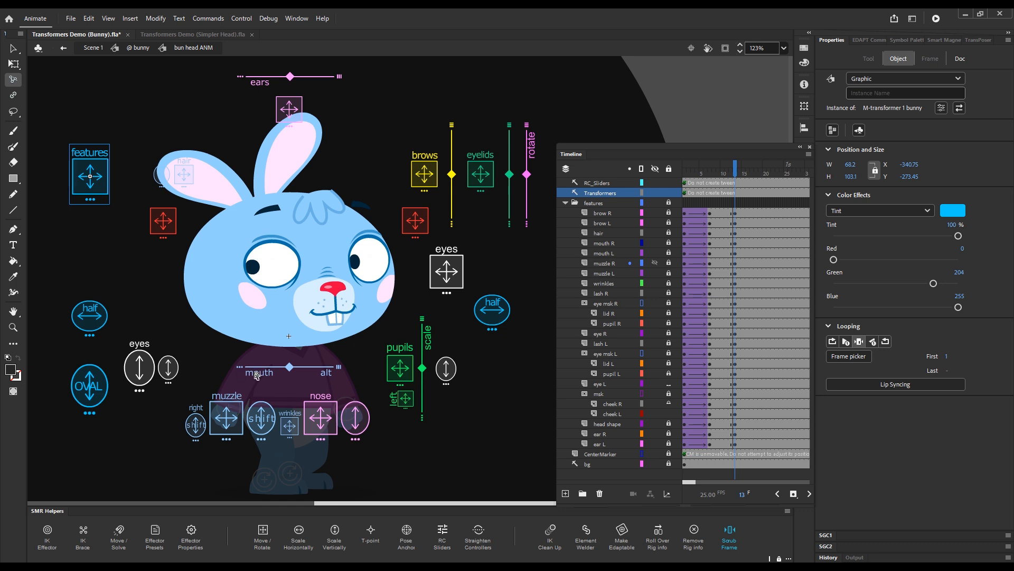
- Switch the mouth to its alternate small shape at frame 13, and reposition the pupils upward along with the hair
click(290, 367)
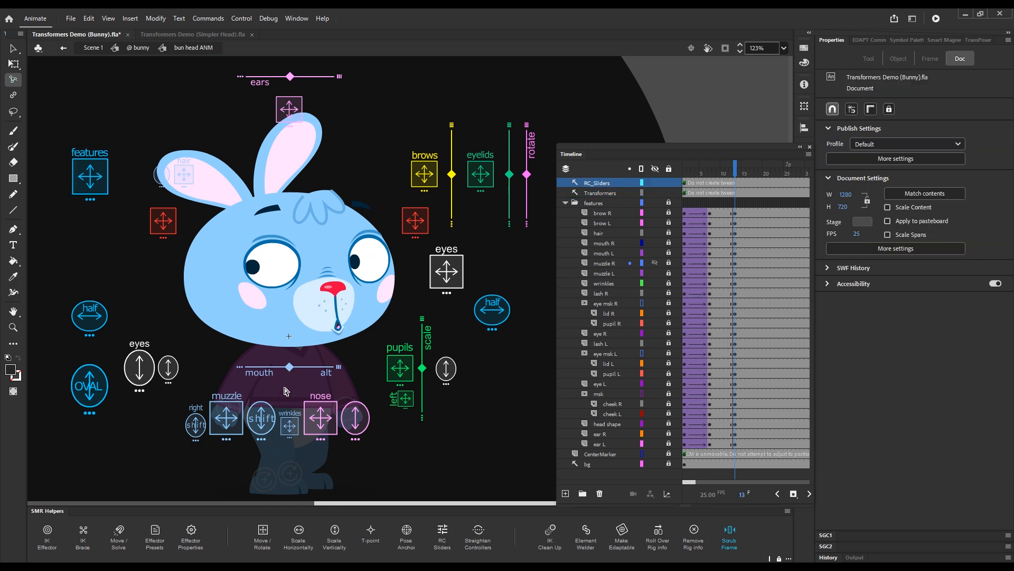
drag(405, 375, 406, 357)
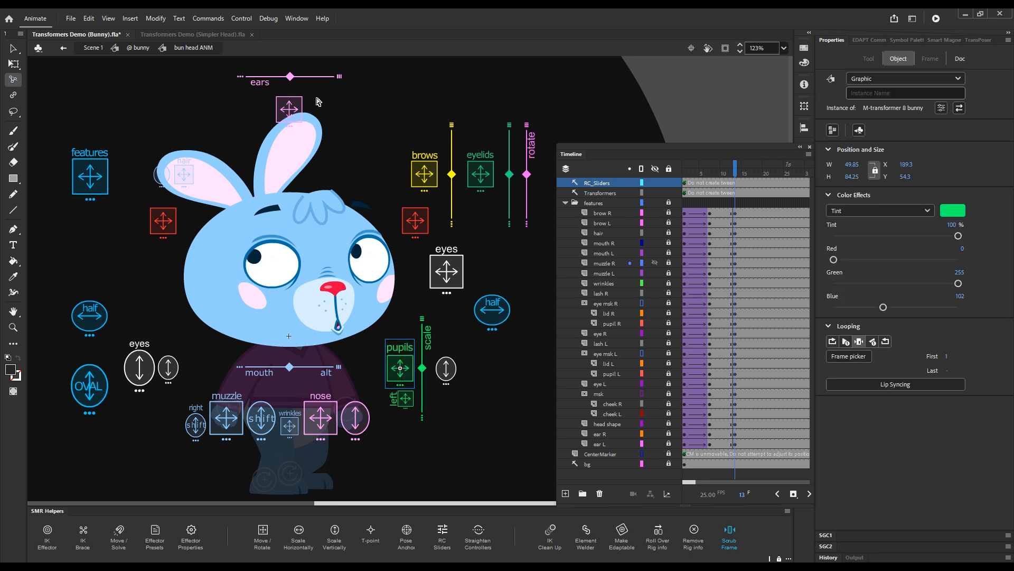
drag(184, 177, 185, 192)
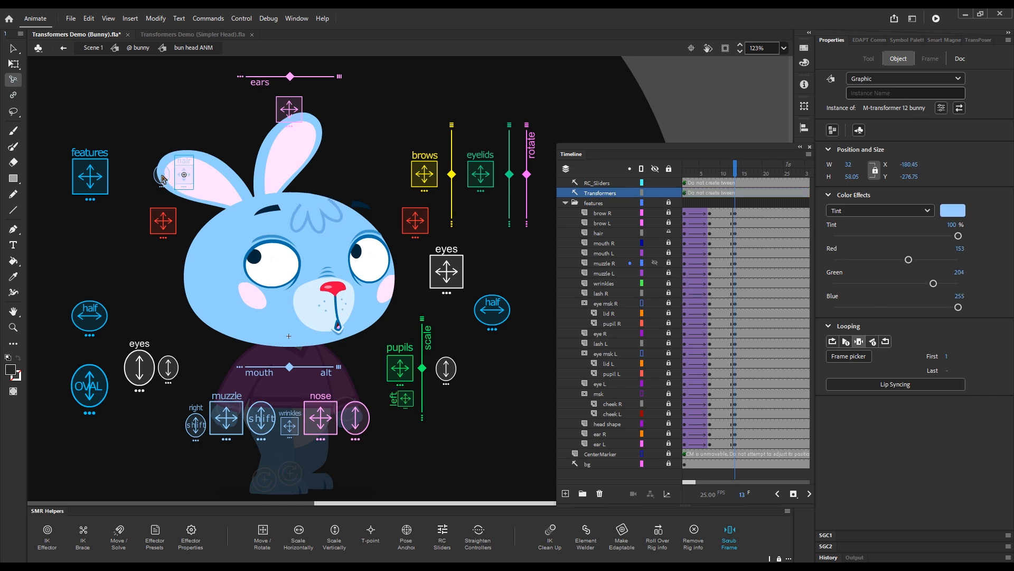
drag(162, 180, 183, 176)
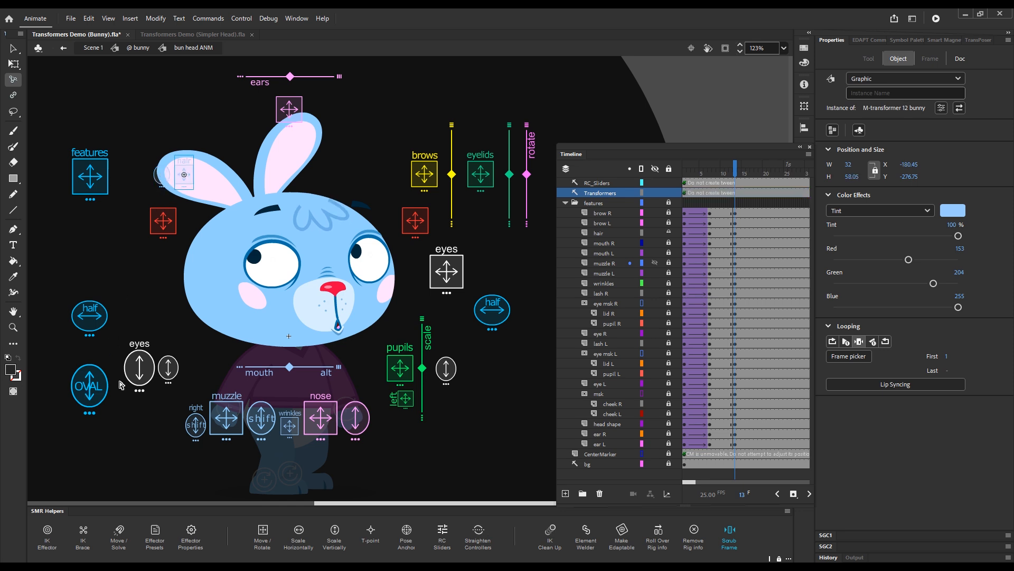
- Angle and lower the brows at frame 13, and fine-tune the far half of the face, the nose and the eye height
drag(452, 174, 452, 182)
drag(424, 174, 424, 178)
drag(498, 315, 493, 318)
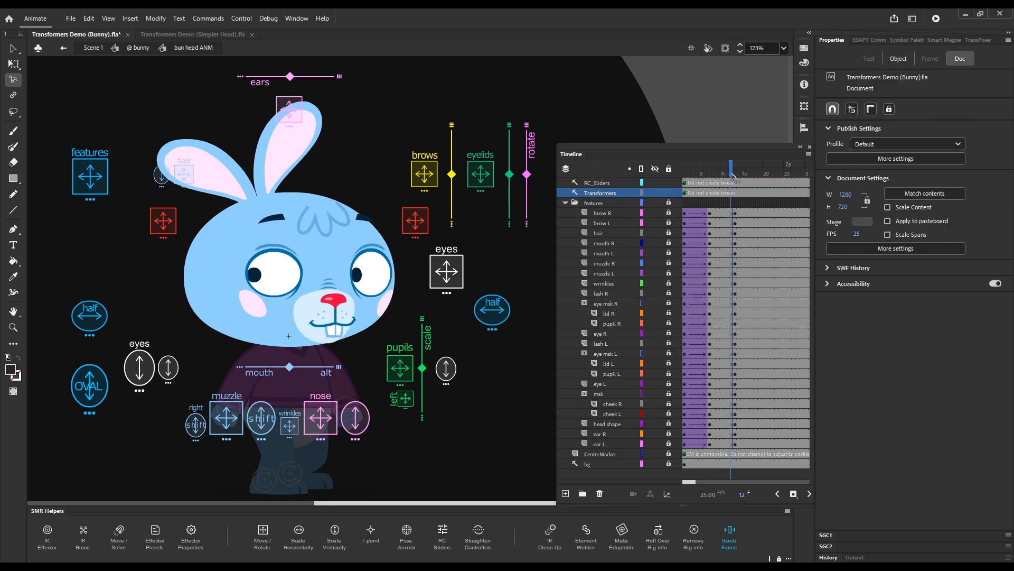
drag(361, 418, 361, 431)
drag(735, 172, 735, 182)
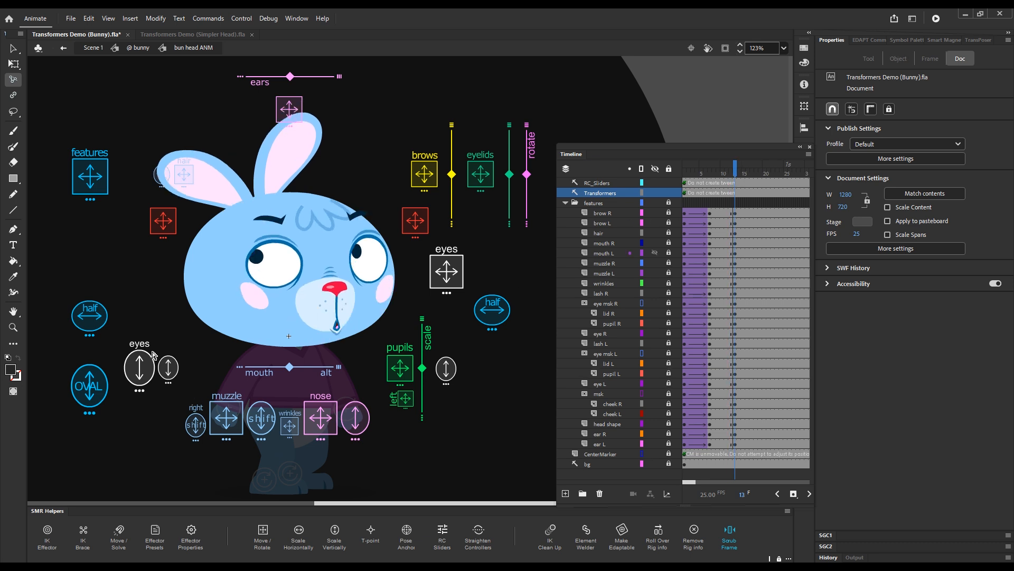
drag(141, 368, 142, 380)
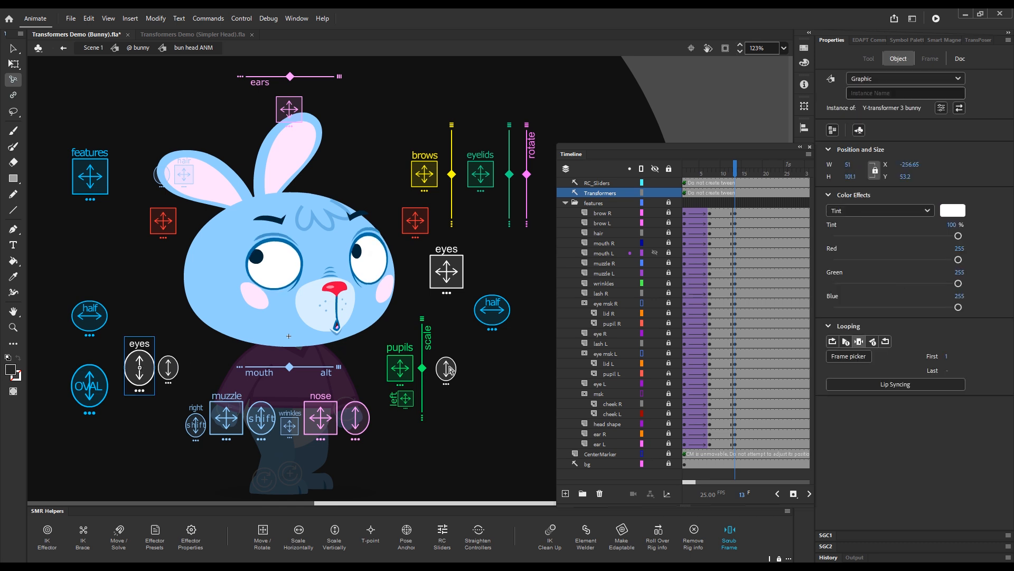
drag(140, 370, 140, 370)
- Return to frame 7 and adjust the head's vertical oval deformation
drag(735, 172, 706, 180)
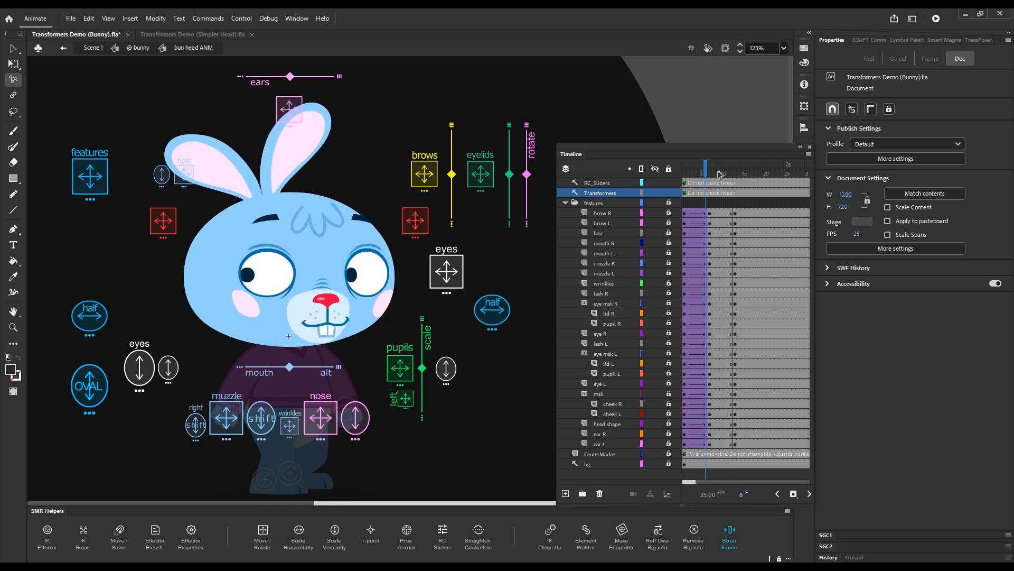
click(710, 171)
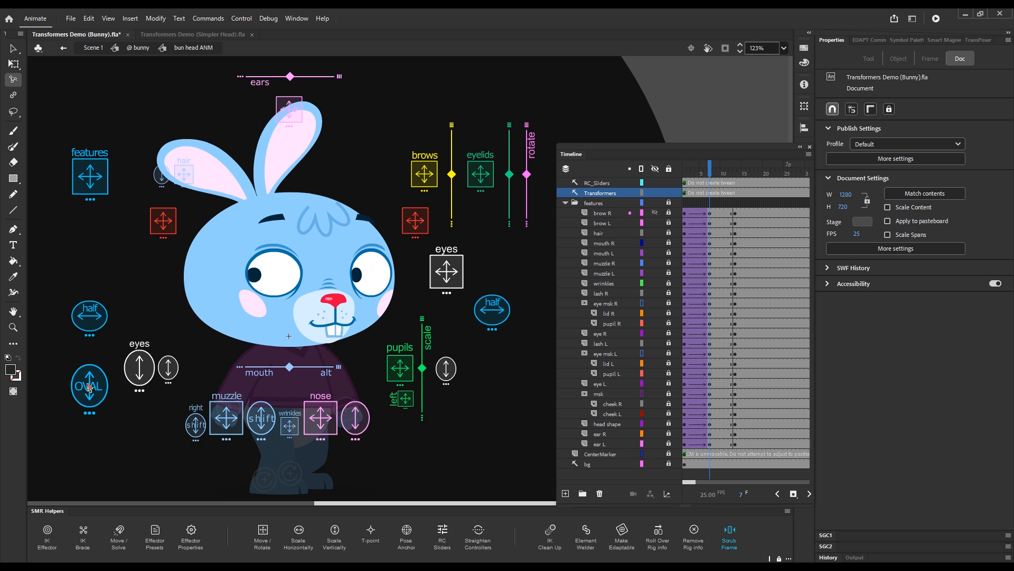
key(shift)
drag(89, 391, 89, 387)
- Adjust the head's vertical oval deformation at frame 13 and check the pose on the timeline
drag(713, 176, 738, 175)
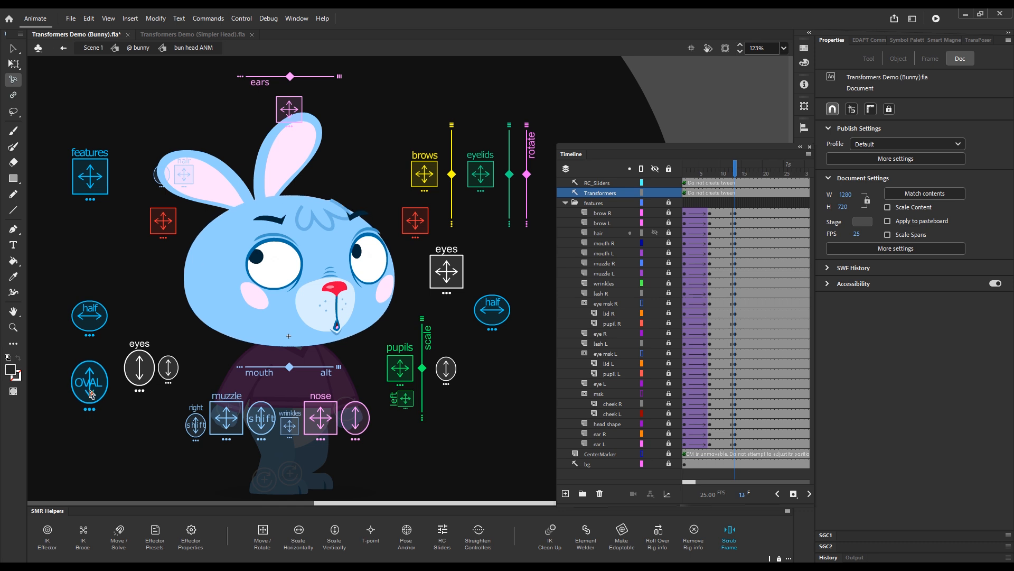
click(91, 394)
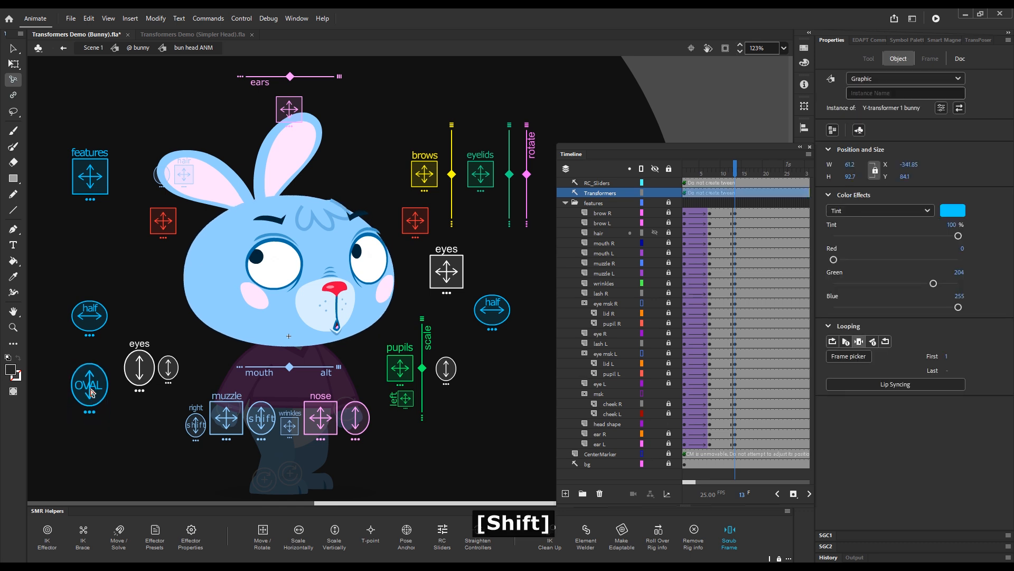
shift+click(93, 391)
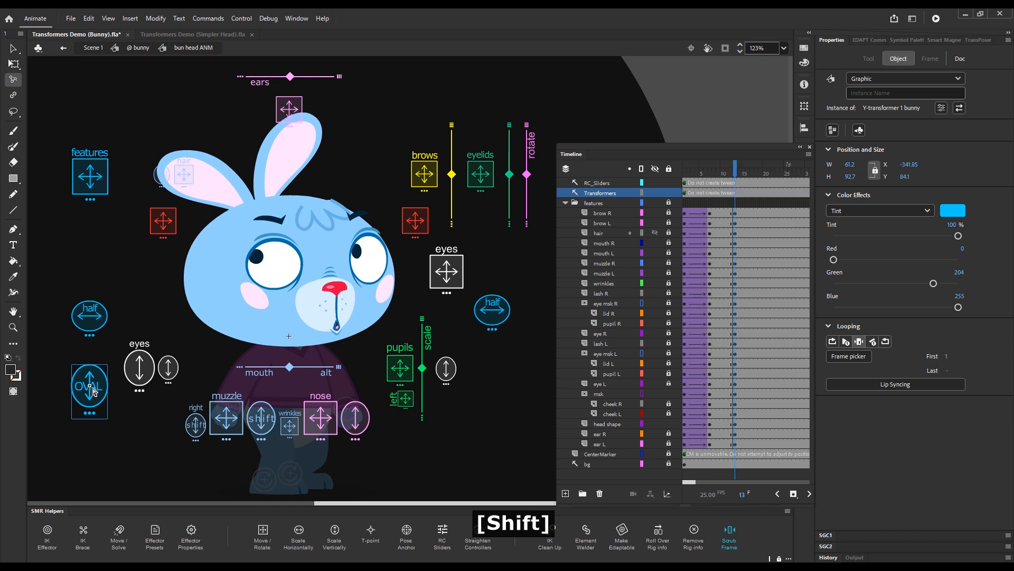
click(737, 176)
drag(737, 176, 737, 175)
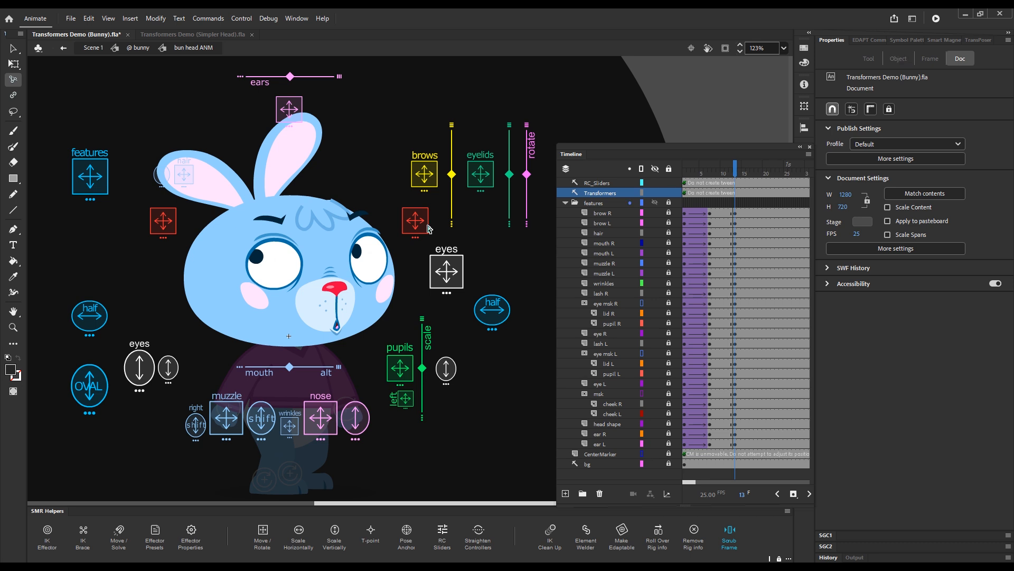
- Adjust the hair's position and vertical scale at frame 13
click(184, 179)
drag(160, 192, 161, 183)
click(328, 228)
- Create classic tweens on all the feature layers between frames 7 and 13, and scrub through the motion
key(v)
mouse_move(736, 173)
mouse_down()
mouse_move(710, 174)
mouse_move(737, 173)
mouse_up()
click(668, 232)
drag(720, 213, 722, 445)
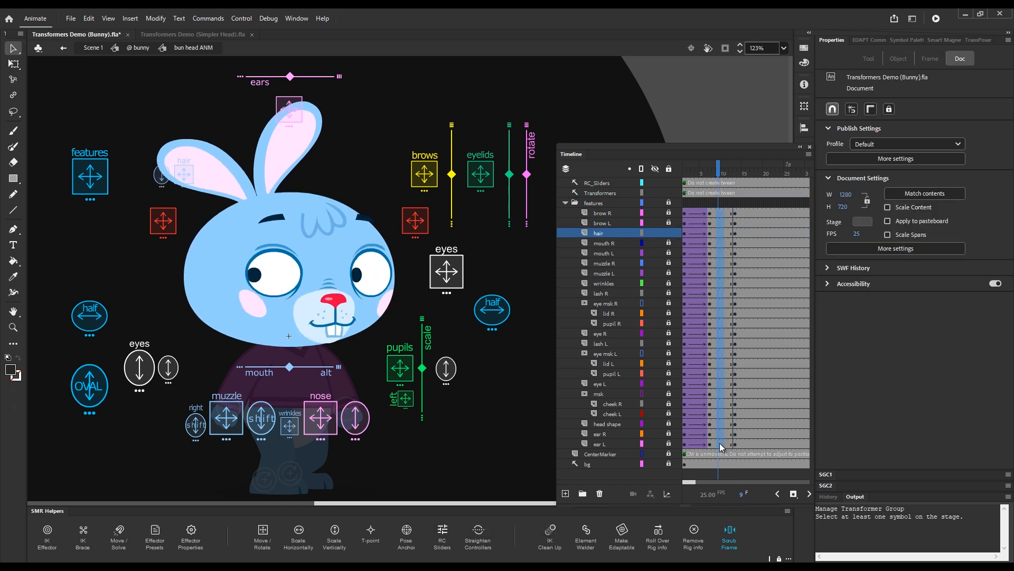
key(ctrl+shift+t)
drag(719, 174, 737, 191)
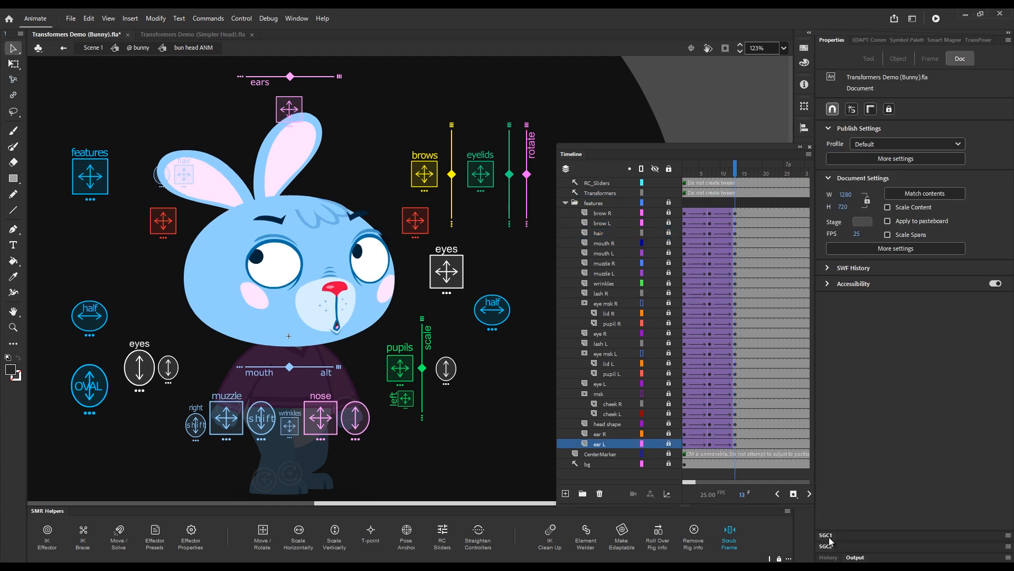
- Show the mouth and eye lash symbol controllers, and switch the mouth to shape 10 at frame 10
click(828, 536)
click(826, 547)
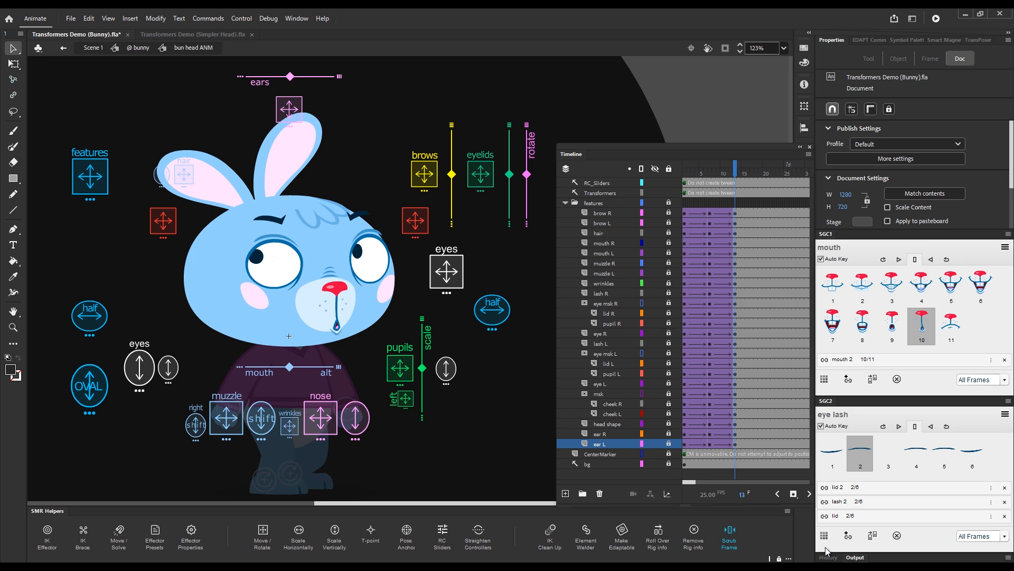
drag(740, 173, 727, 172)
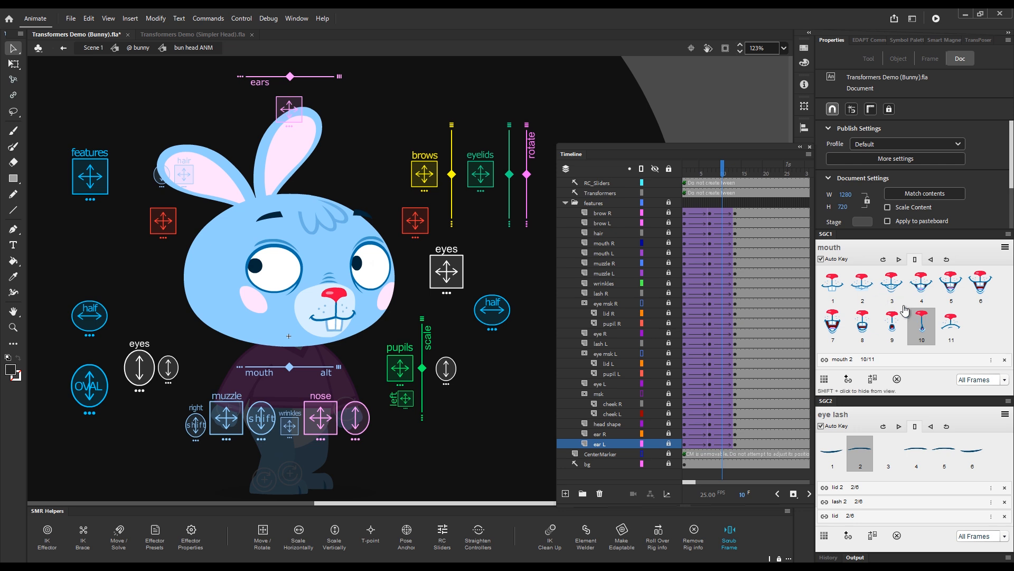
click(922, 325)
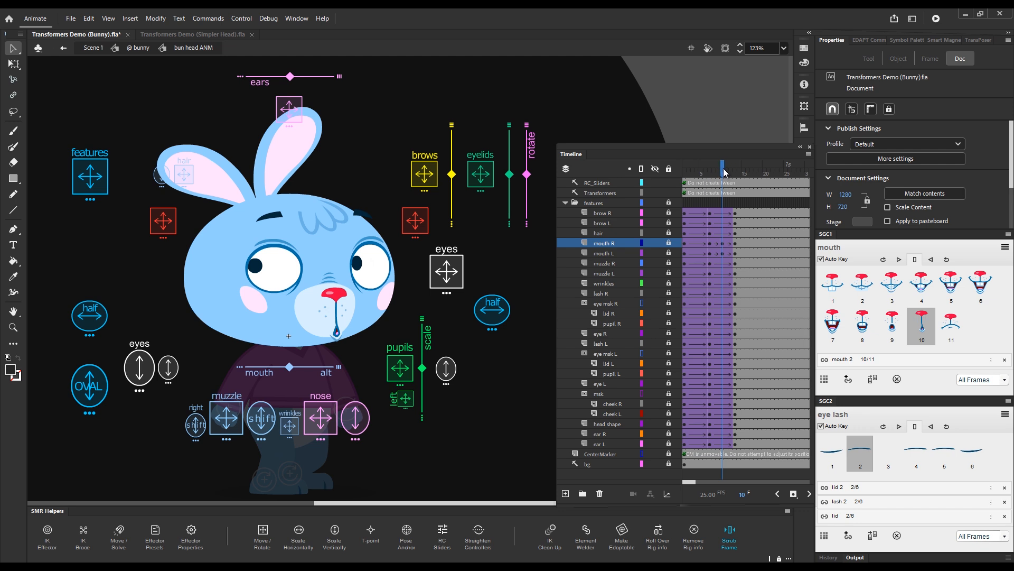
- Copy the frame 1 keyframes of all the feature layers to frame 18
drag(726, 171, 683, 175)
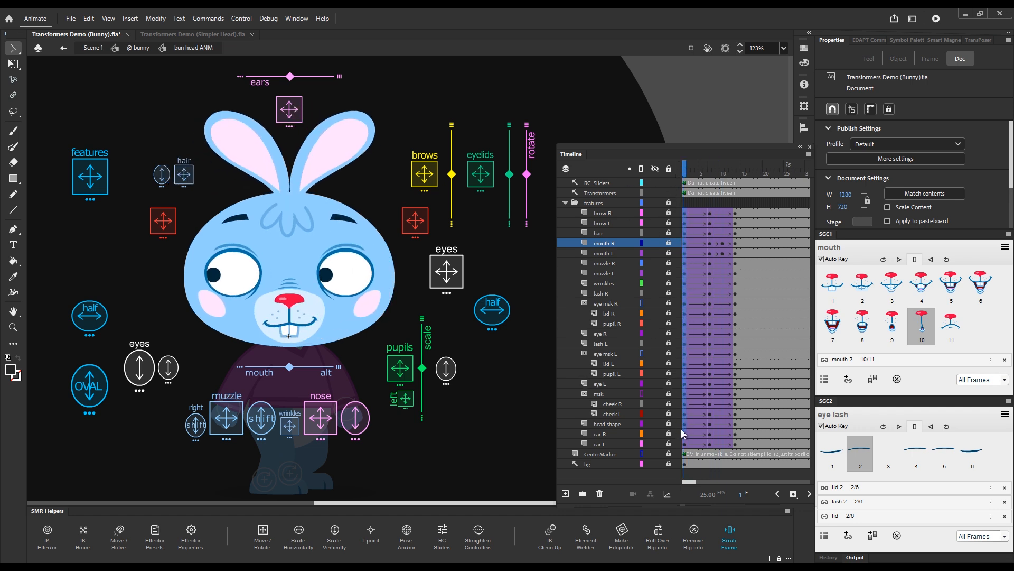
click(684, 444)
shift+click(686, 214)
drag(686, 215, 759, 219)
key(alt)
key(4)
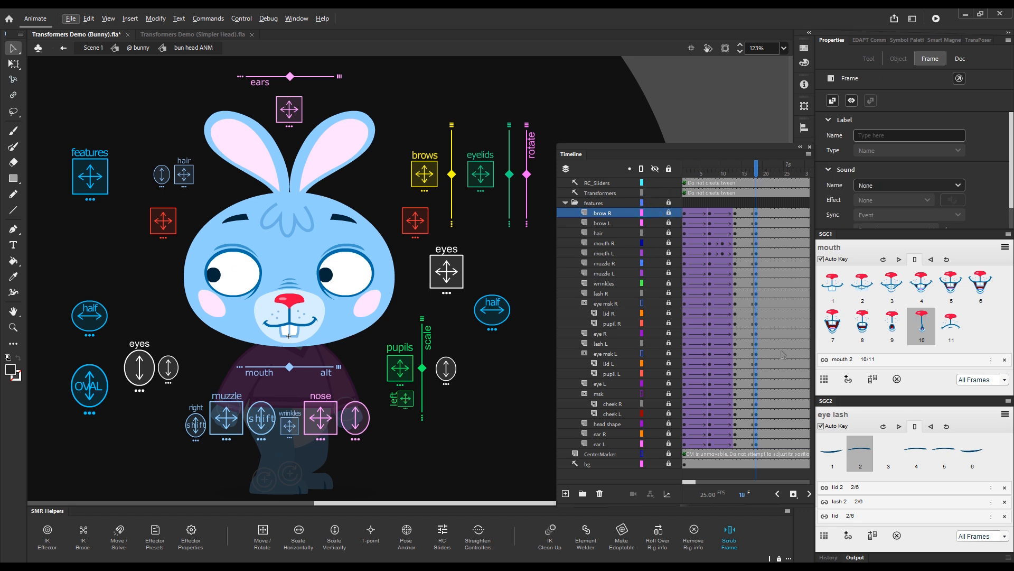
- Close the eyelids with eye lash shape 1 on the copied pose, and adjust the features, head oval and brows
click(834, 455)
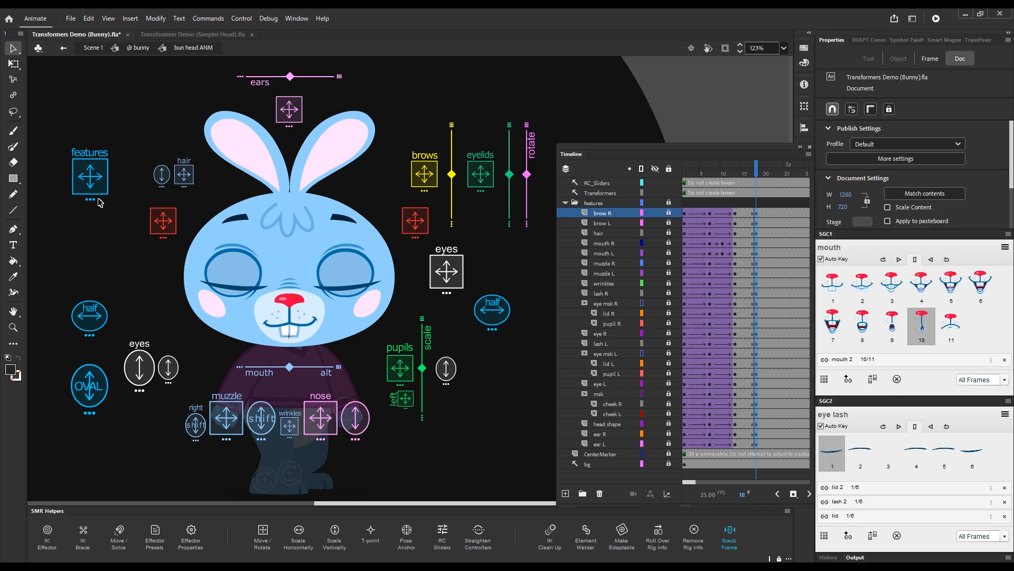
key(g)
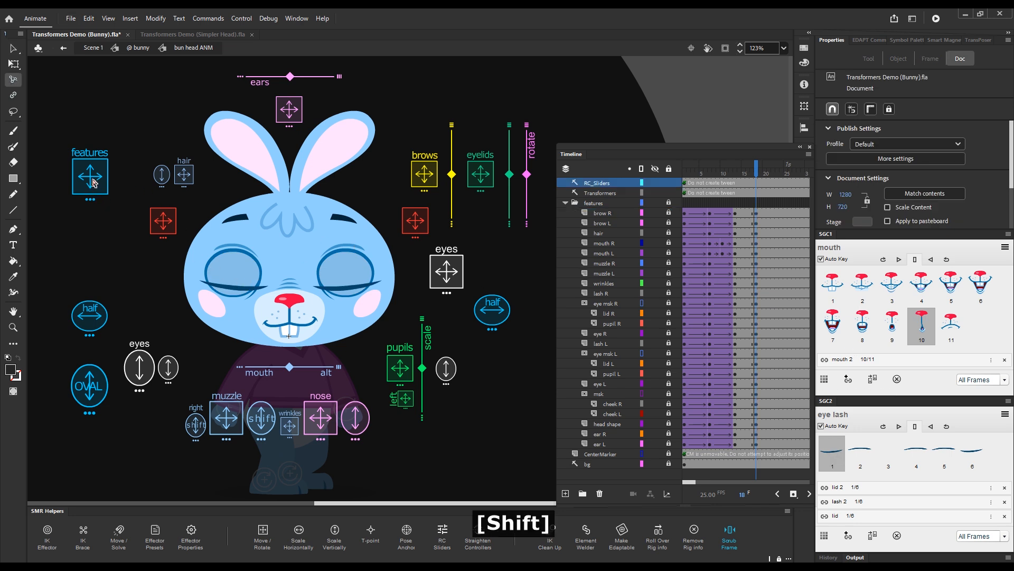
drag(94, 184, 98, 172)
drag(93, 386, 93, 381)
drag(452, 175, 452, 189)
- Create classic tweens on all the feature layers between frames 15 and 20
drag(756, 169, 748, 199)
click(750, 203)
drag(756, 443, 756, 213)
key(4)
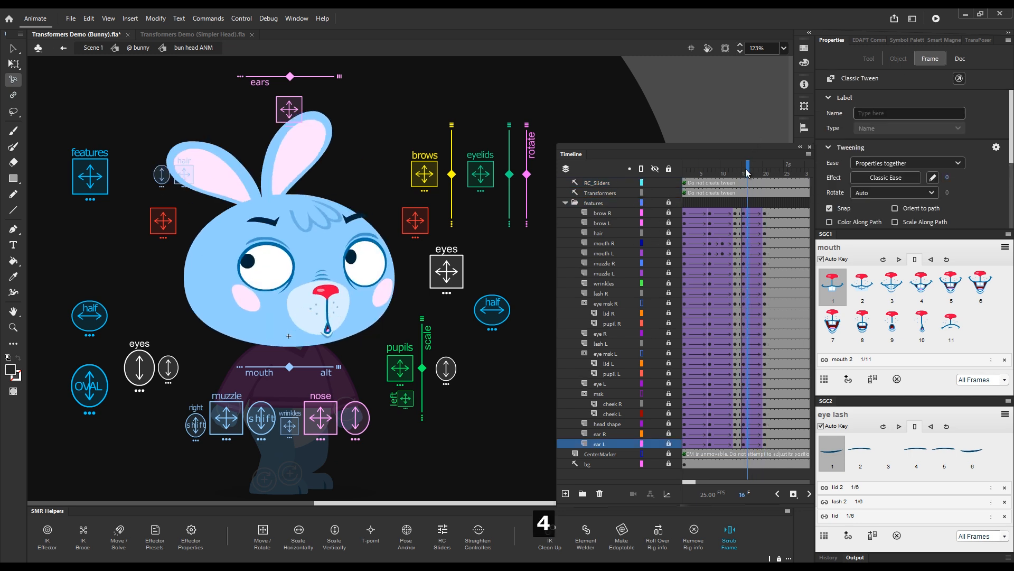
- Switch the eyelids to closed shape 1 at frame 17, and scrub ahead to check the blink
mouse_move(747, 172)
mouse_down()
mouse_move(768, 176)
mouse_move(753, 177)
mouse_up()
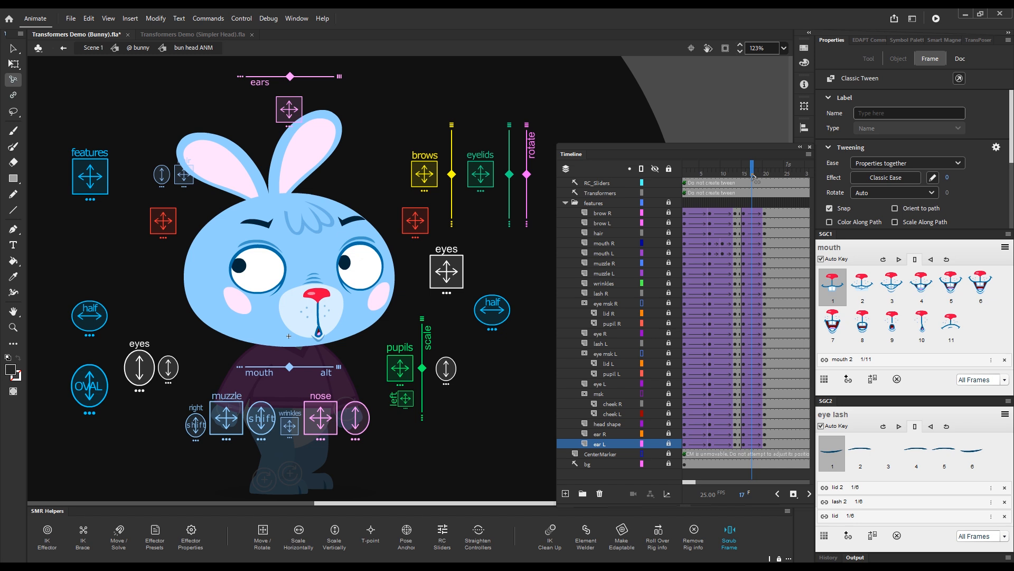
click(833, 452)
drag(752, 175, 765, 175)
click(766, 182)
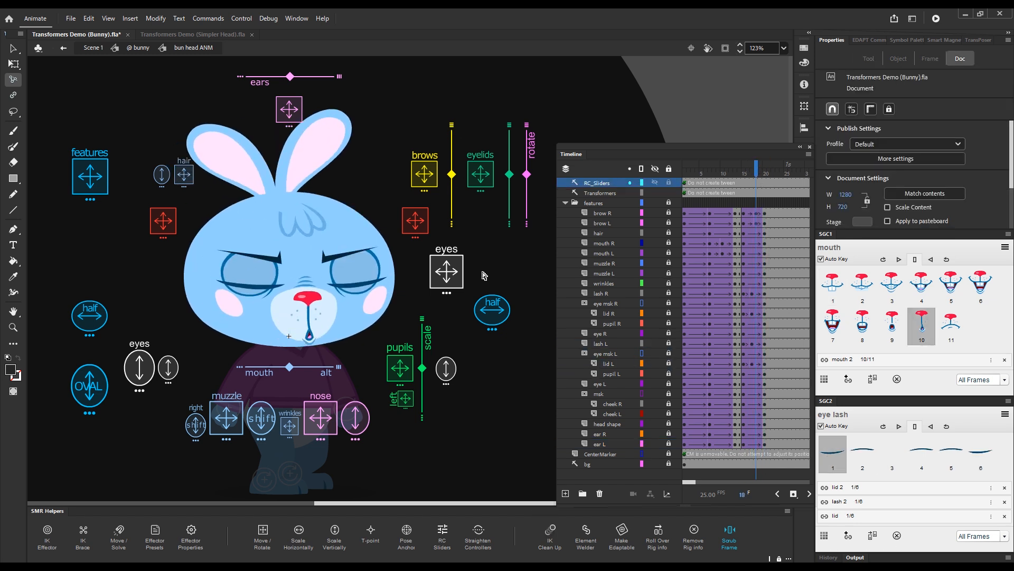
- Copy the frame 1 keyframes of all the feature layers to frame 26
drag(685, 213, 790, 444)
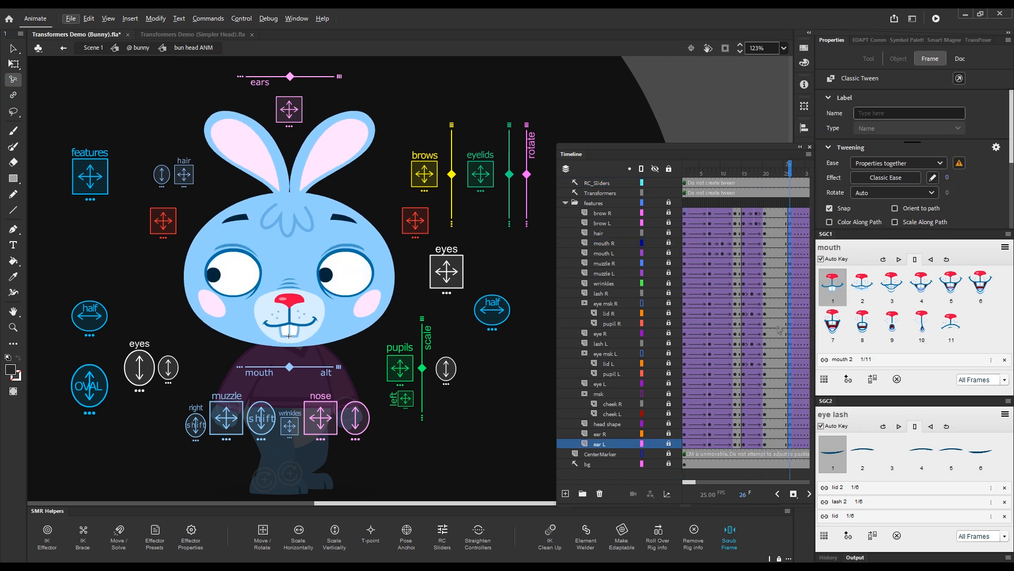
key(F3)
drag(789, 176, 774, 181)
- Turn the face the opposite way at frame 26 by adjusting the features, head oval, face half, ears and muzzle
click(103, 177)
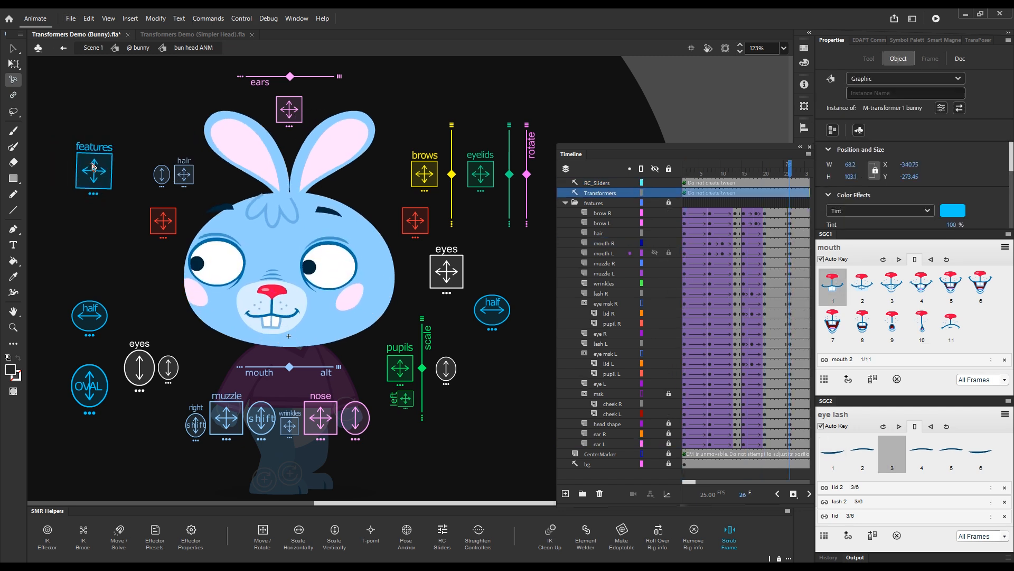
drag(94, 392, 94, 399)
drag(90, 322, 124, 322)
drag(94, 182, 80, 178)
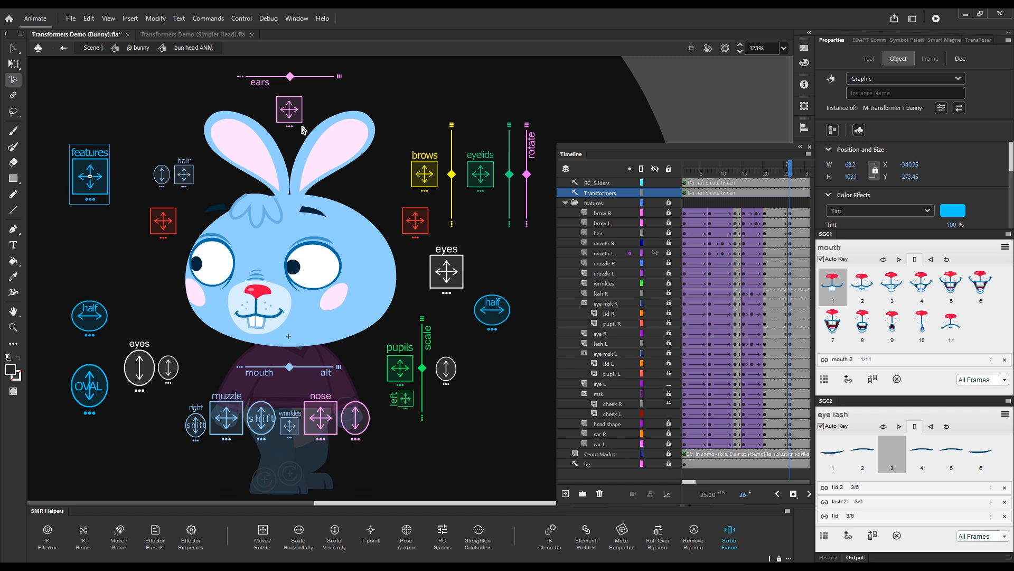
drag(299, 119, 327, 117)
drag(232, 427, 226, 427)
drag(86, 323, 94, 324)
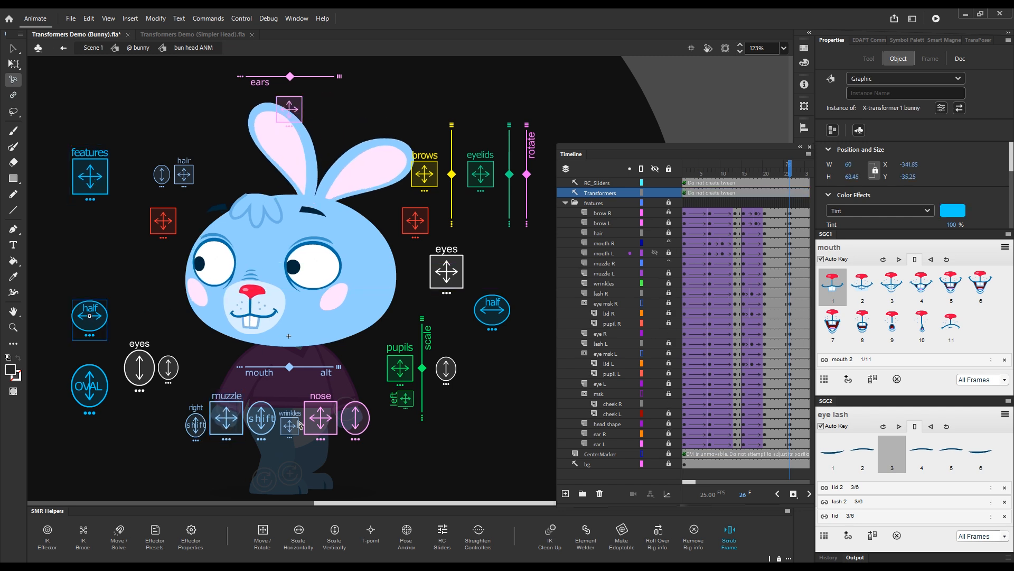
- Switch the mouth to open shape 6 at frame 26, and refine the nose, wrinkles, hair and brows
click(314, 373)
click(980, 288)
drag(326, 422, 280, 374)
drag(291, 427, 305, 433)
drag(185, 176, 162, 204)
drag(453, 176, 432, 177)
- Tween the feature layers between frames 20 and 26, then open the eyelids with shape 3 and adjust the brows at frame 23
click(508, 215)
key(F3)
drag(792, 175, 779, 177)
click(893, 455)
click(452, 127)
drag(452, 174, 452, 161)
drag(778, 176, 779, 179)
- Switch the mouth to the alternate form of shape 6 at frame 23, and slightly shift the nose
click(981, 291)
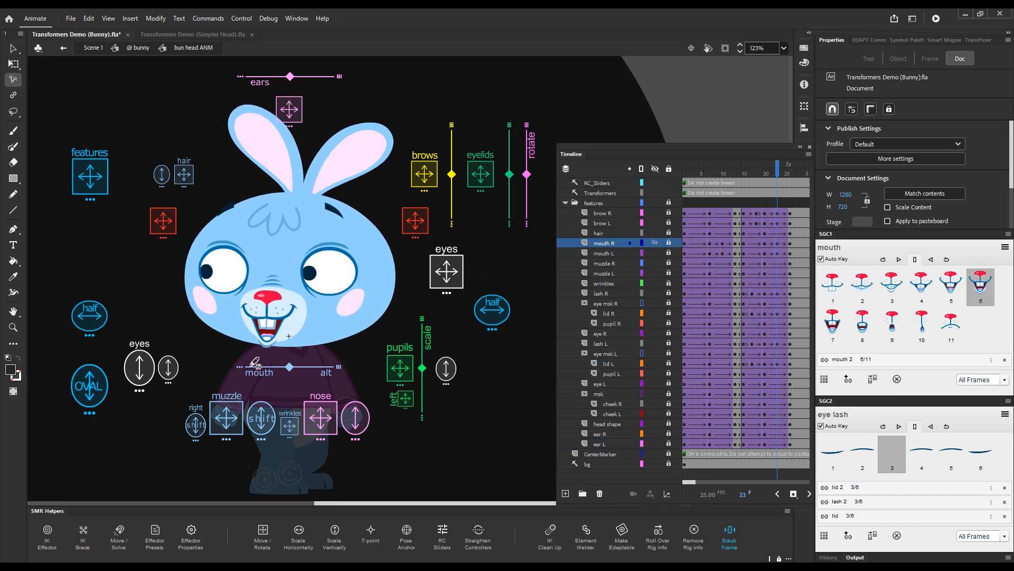
click(338, 366)
drag(321, 424, 318, 419)
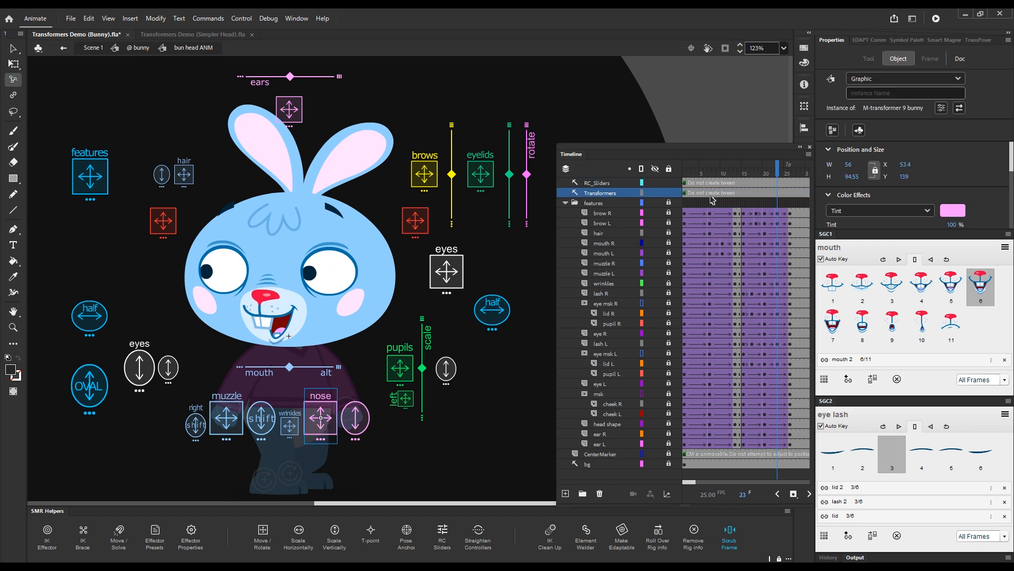
- Add keyframes on all the feature layers at frame 30, and slightly offset the facial features and ears
click(791, 176)
drag(791, 192, 810, 189)
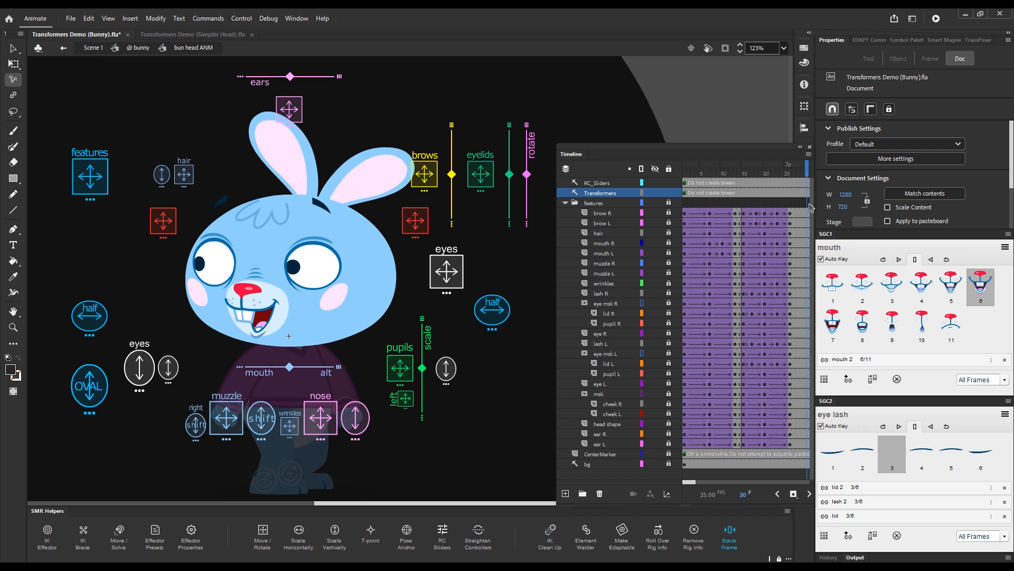
click(807, 201)
click(89, 182)
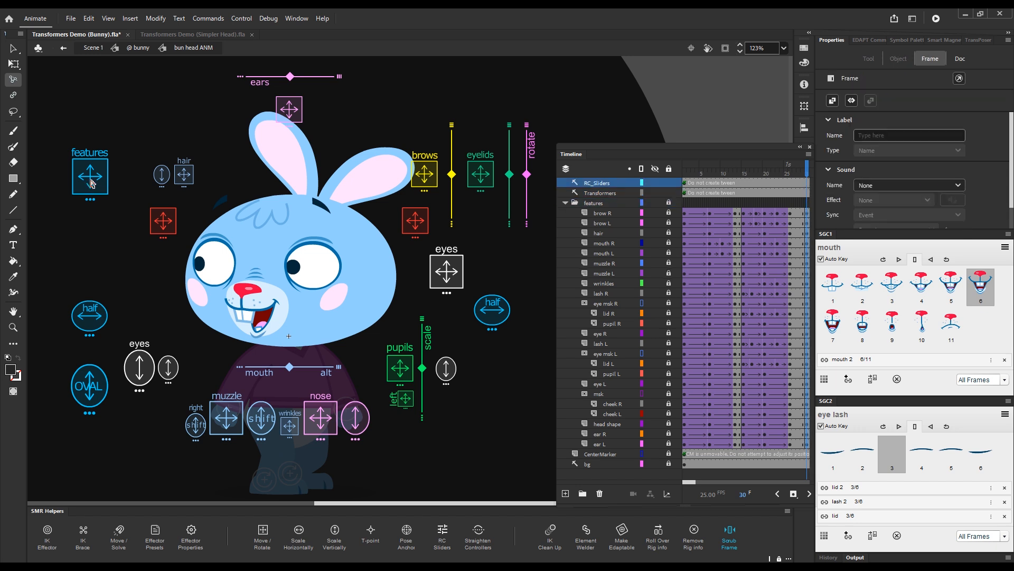
drag(91, 182, 93, 184)
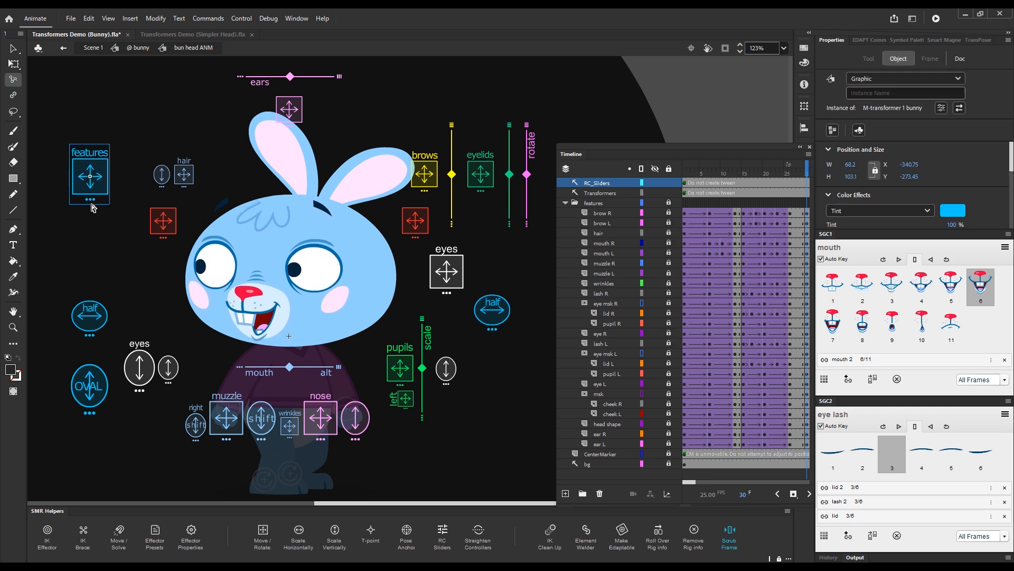
drag(292, 115, 288, 109)
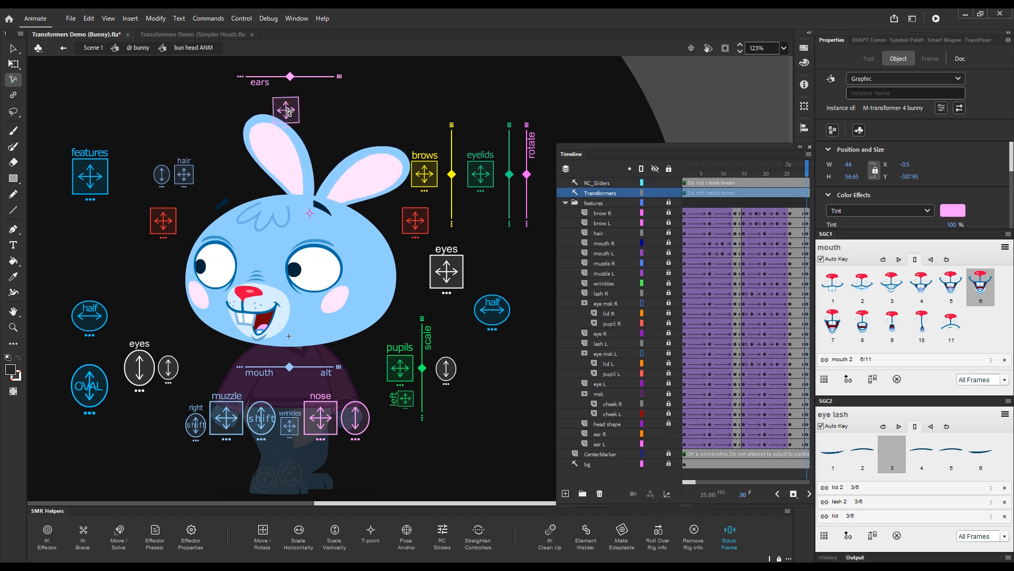
- Create classic tweens between frames 26 and 30 on all the feature layers, and play the animation from frame 1
drag(807, 176, 803, 178)
drag(798, 221, 802, 448)
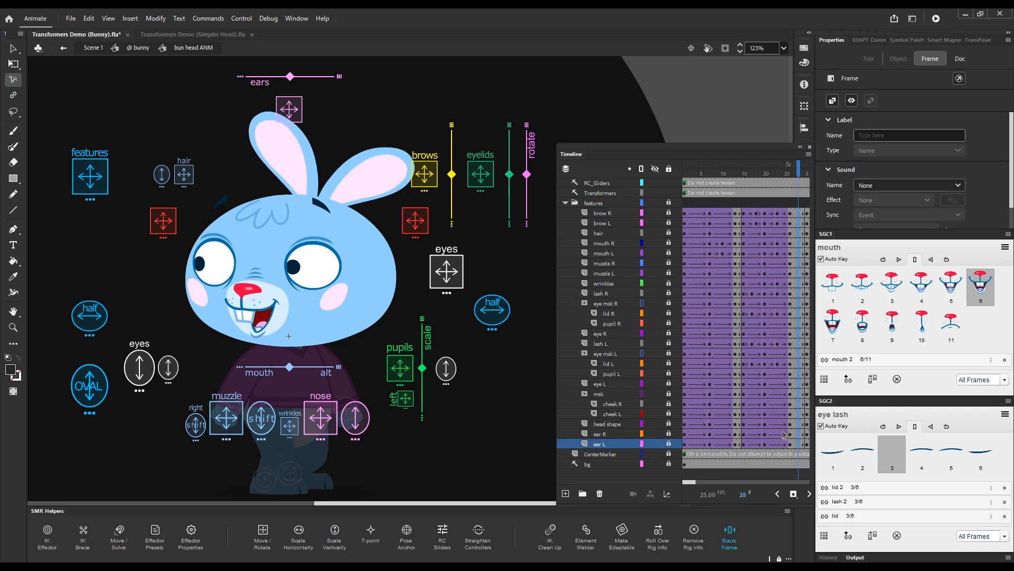
drag(950, 180, 955, 169)
drag(797, 173, 585, 151)
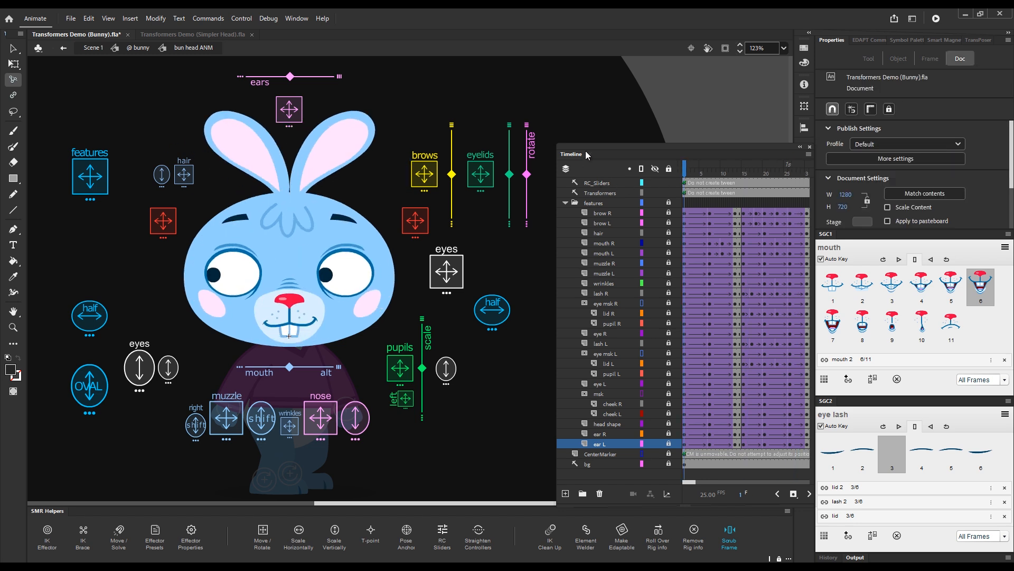
key(Return)
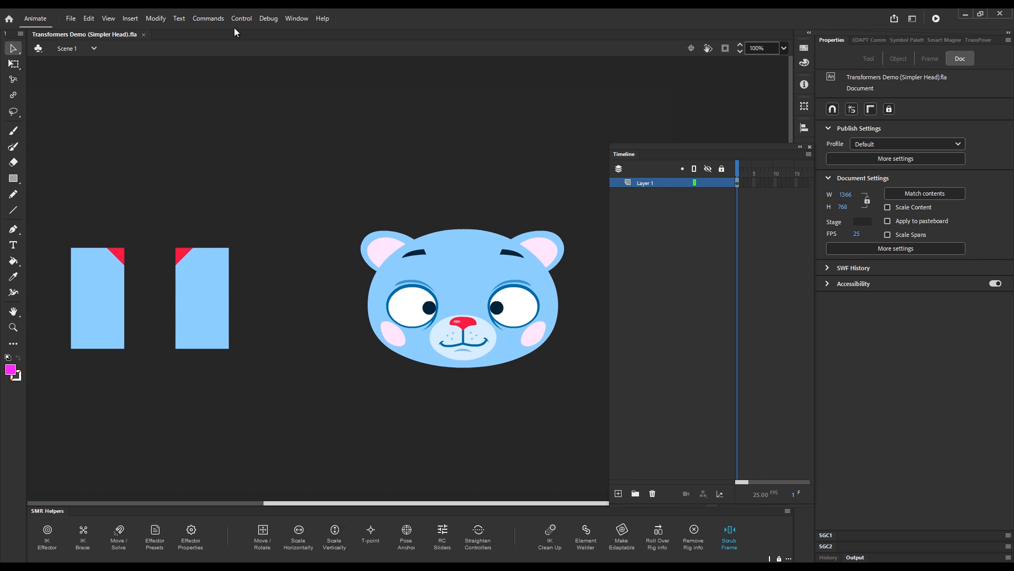
- Locate the Create TransPoser Objects command in the EDAPT command list, and enter the container symbol holding the two rectangles
click(208, 18)
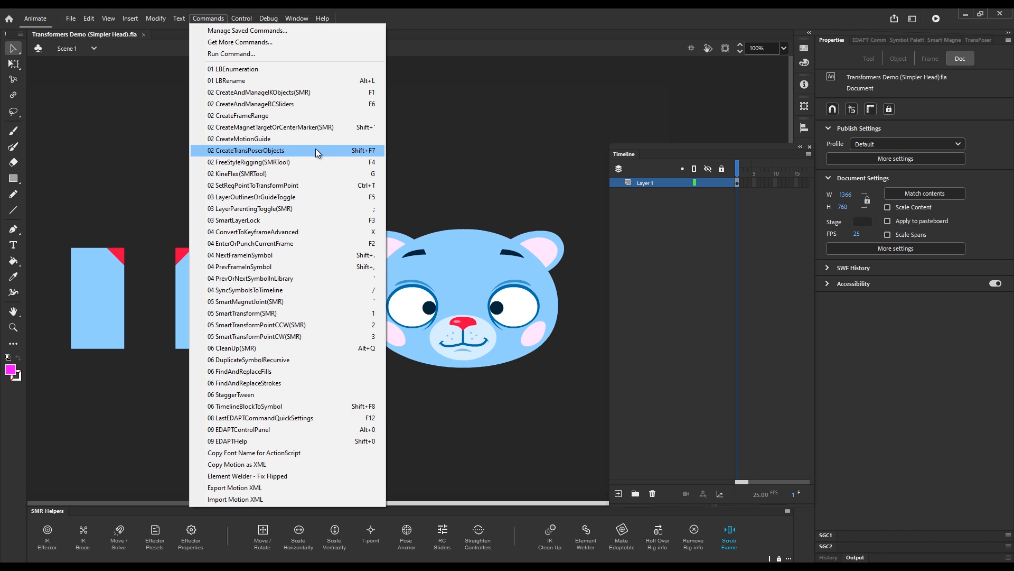
click(860, 39)
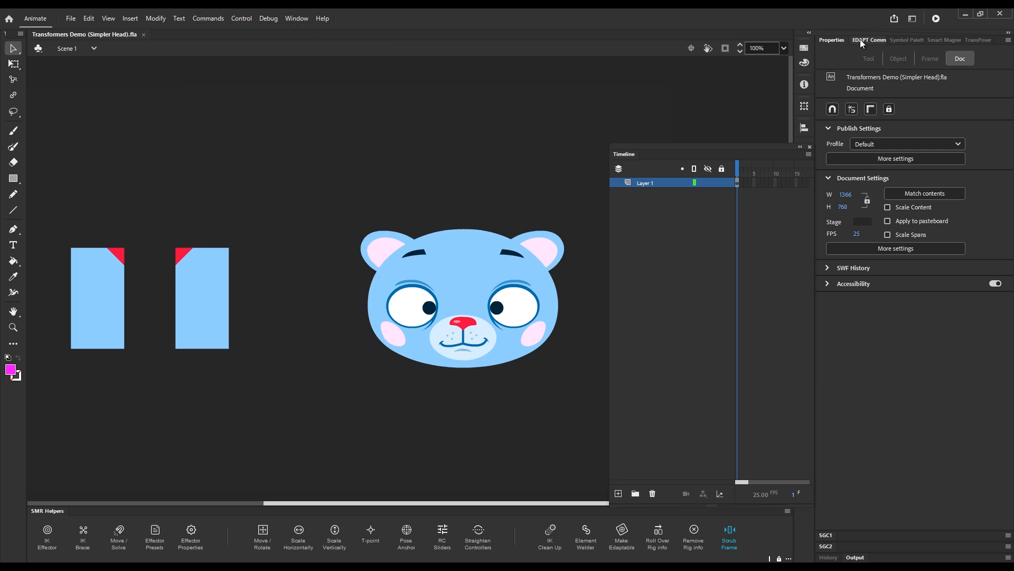
click(861, 39)
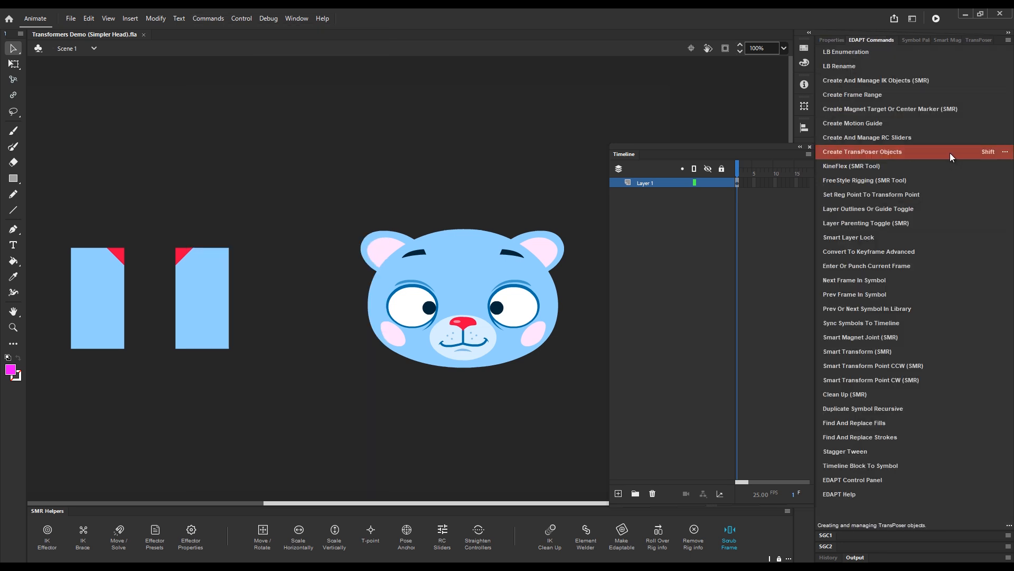
drag(242, 287, 440, 290)
double_click(407, 316)
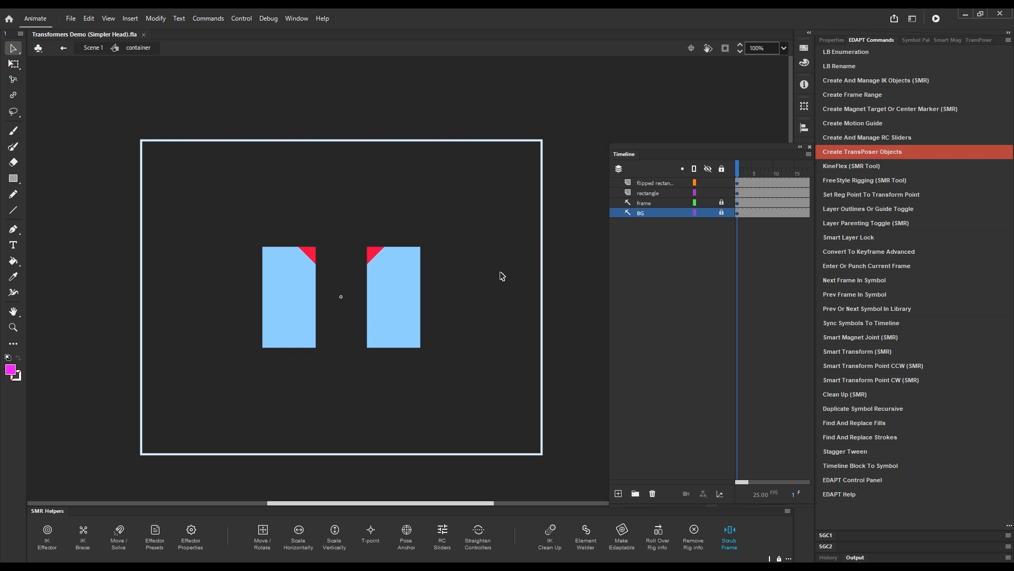
- Create a Move transformer with Create TransPoser Objects, and place it just beside the flipped rectangle inside the frame
click(838, 154)
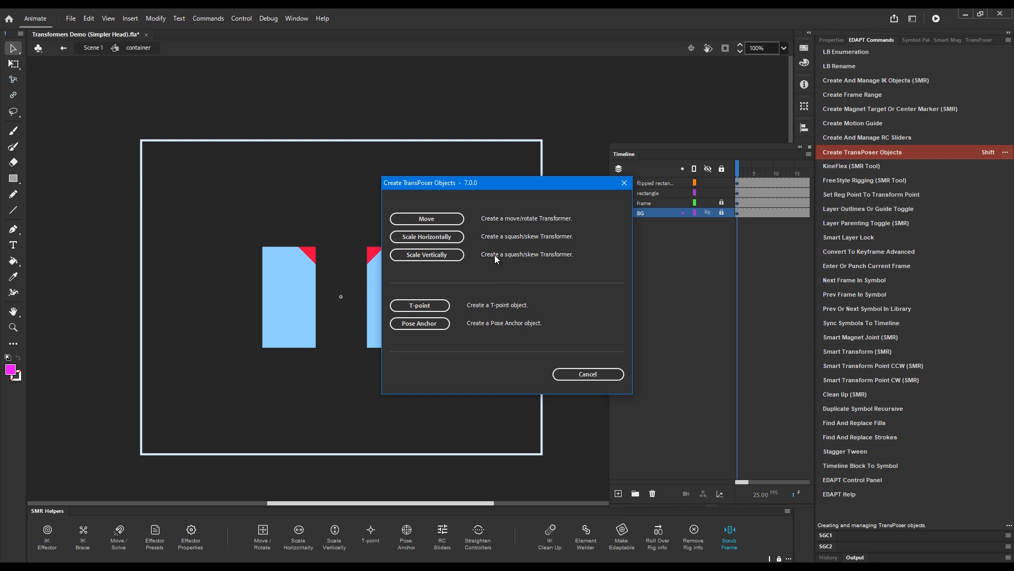
click(447, 222)
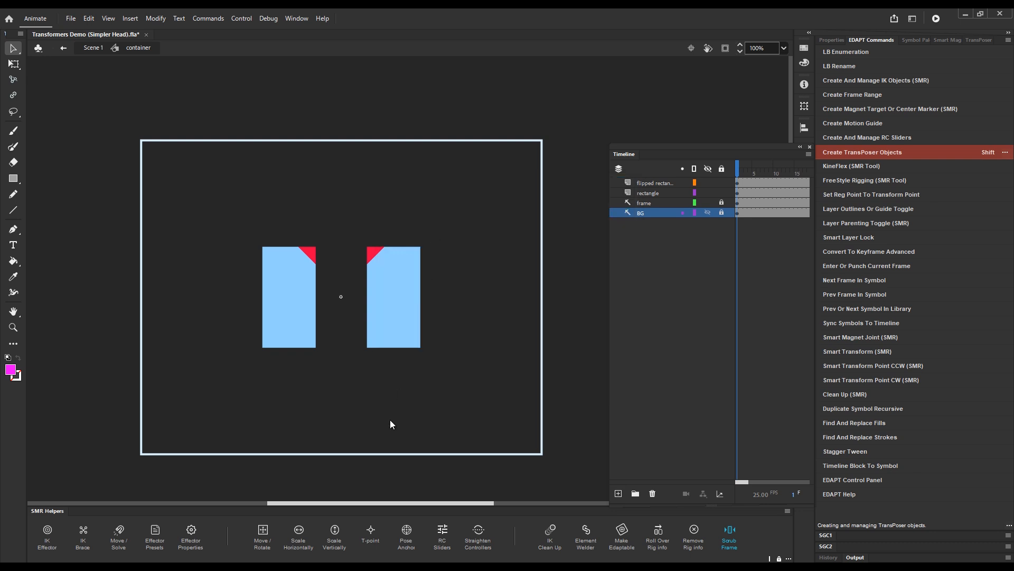
drag(418, 288, 461, 268)
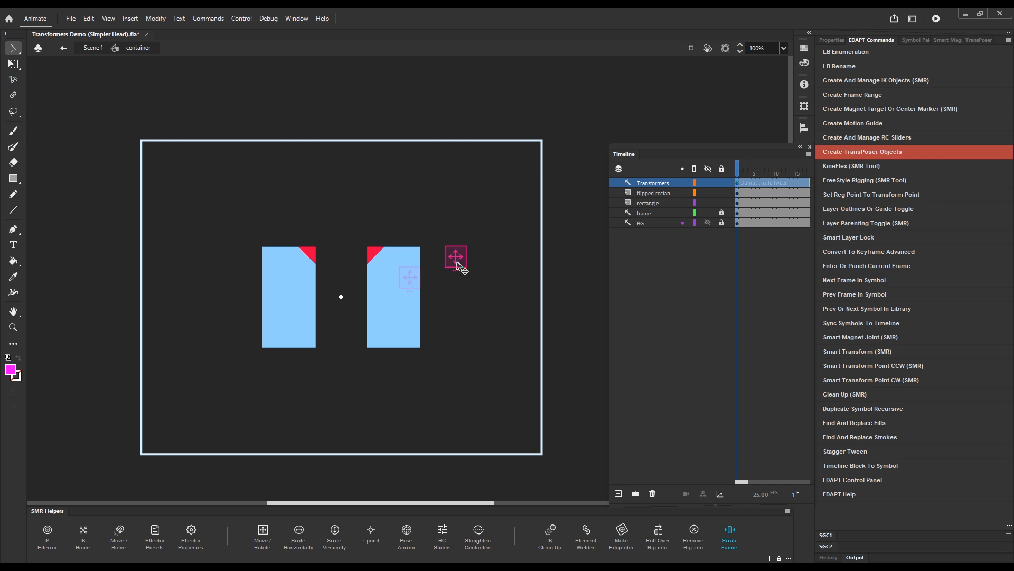
click(480, 286)
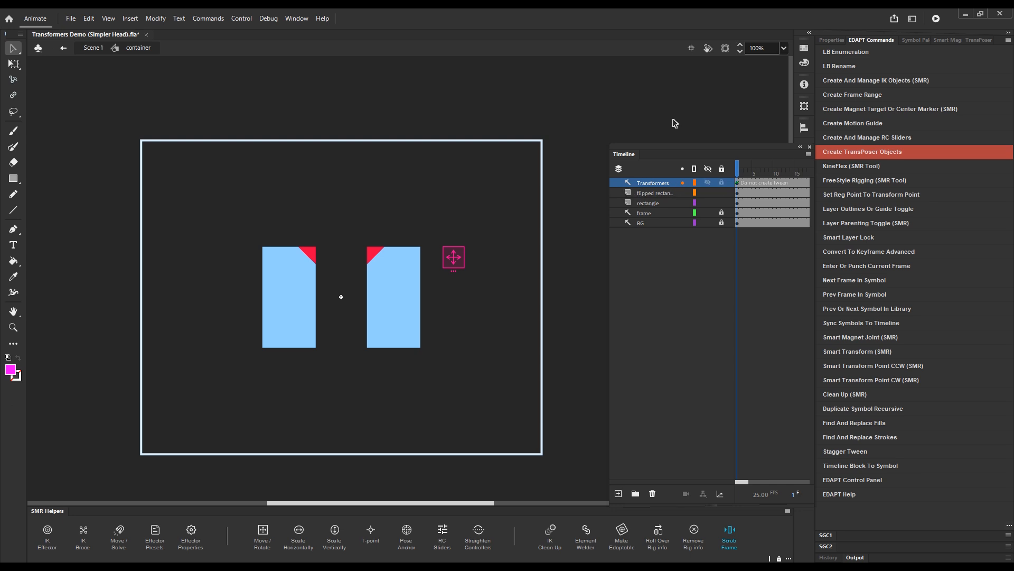
- Open the Library and expand the transformers folder inside EDAPT objects
key(ctrl+l)
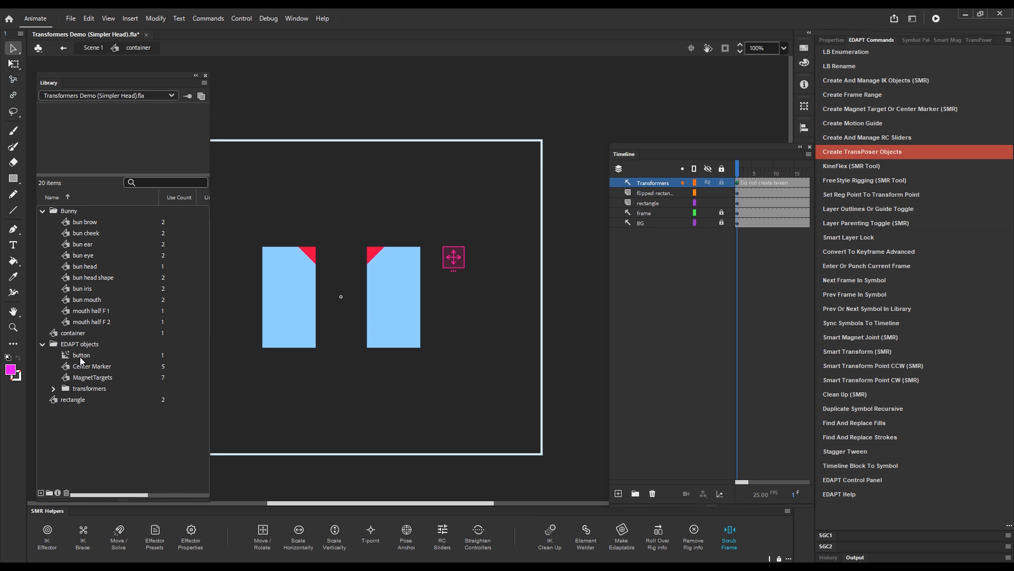
click(53, 388)
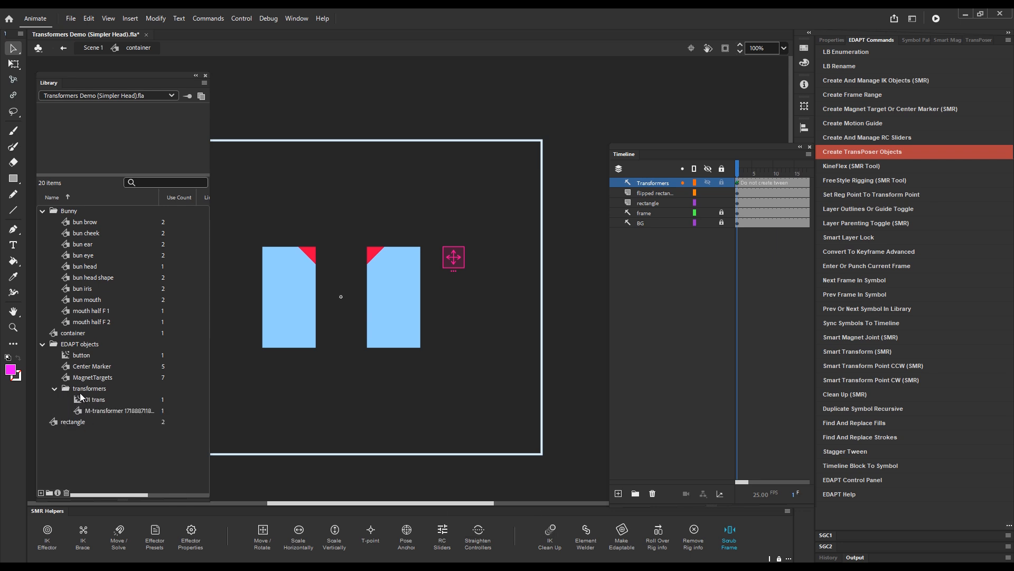
- Collapse the EDAPT objects folder and close the Library
click(41, 344)
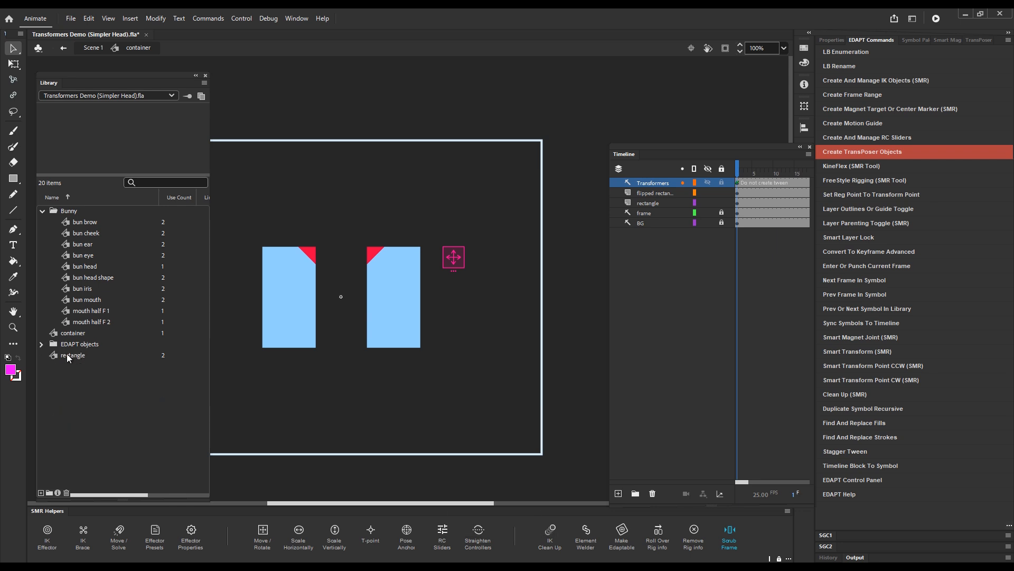
click(205, 76)
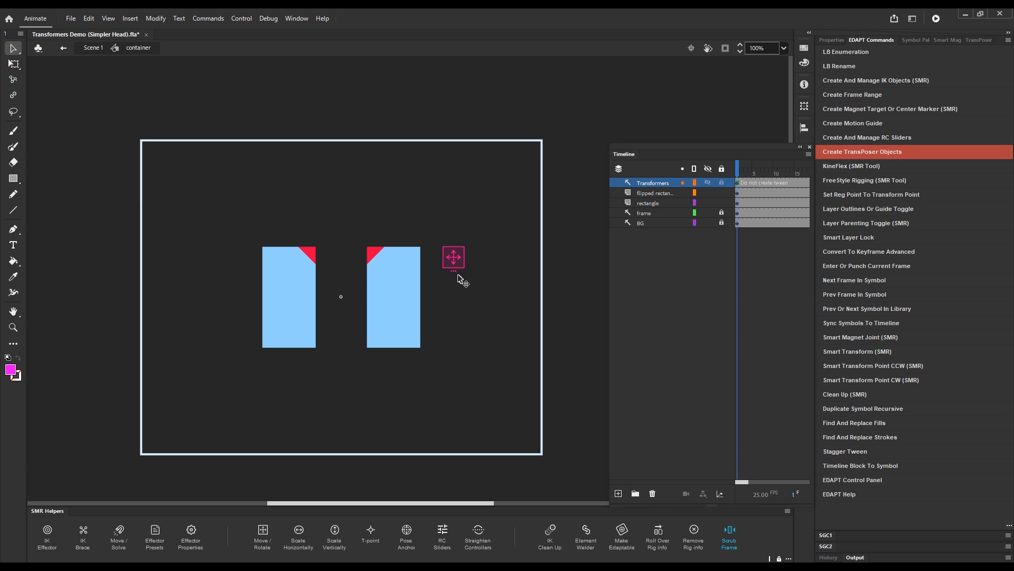
- Add the instance on the rectangle layer to the Move transformer's group
key(g)
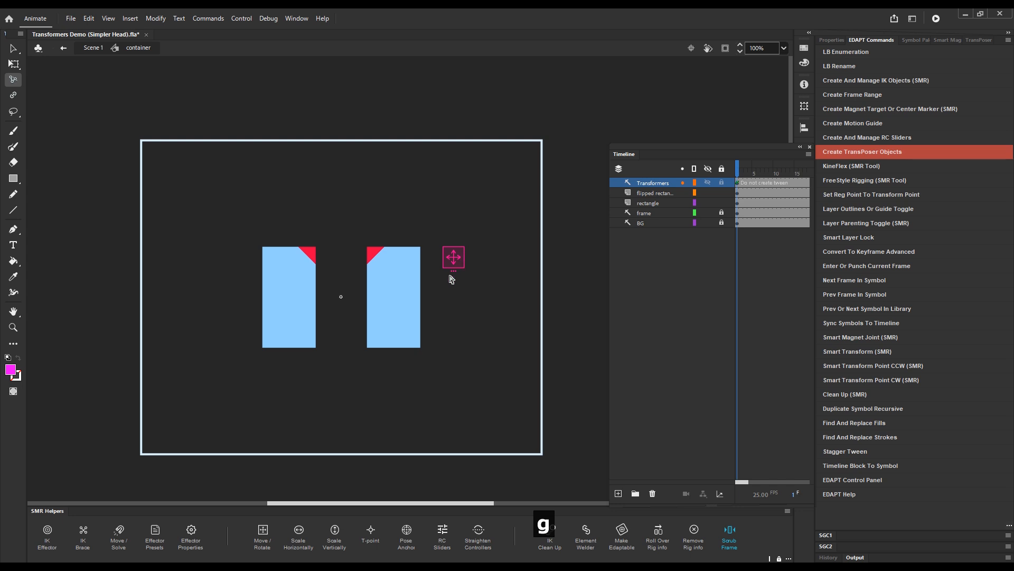
mouse_move(458, 271)
mouse_down()
mouse_move(498, 258)
mouse_move(512, 233)
mouse_move(502, 251)
mouse_move(461, 262)
mouse_up()
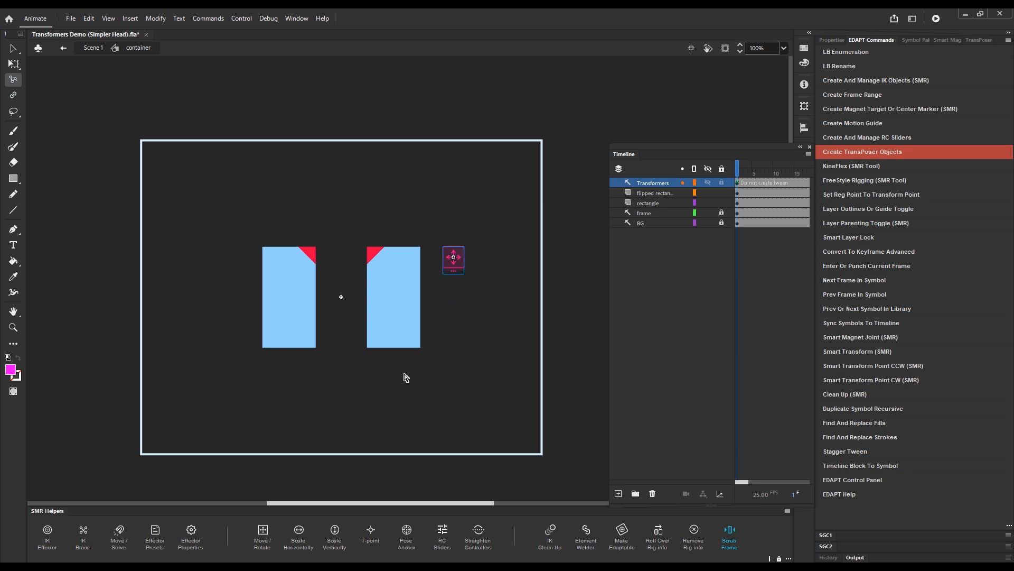
click(405, 317)
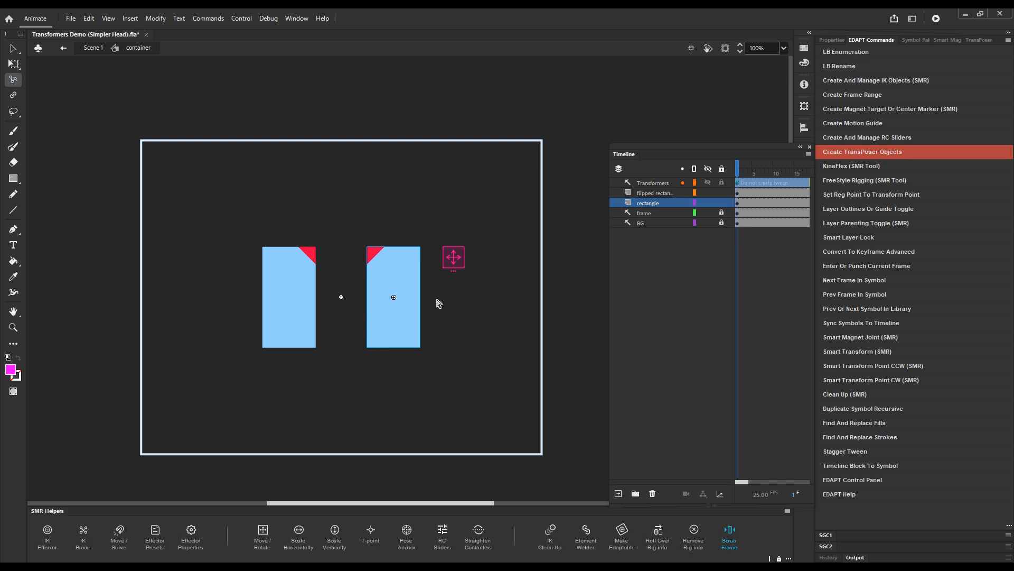
click(452, 273)
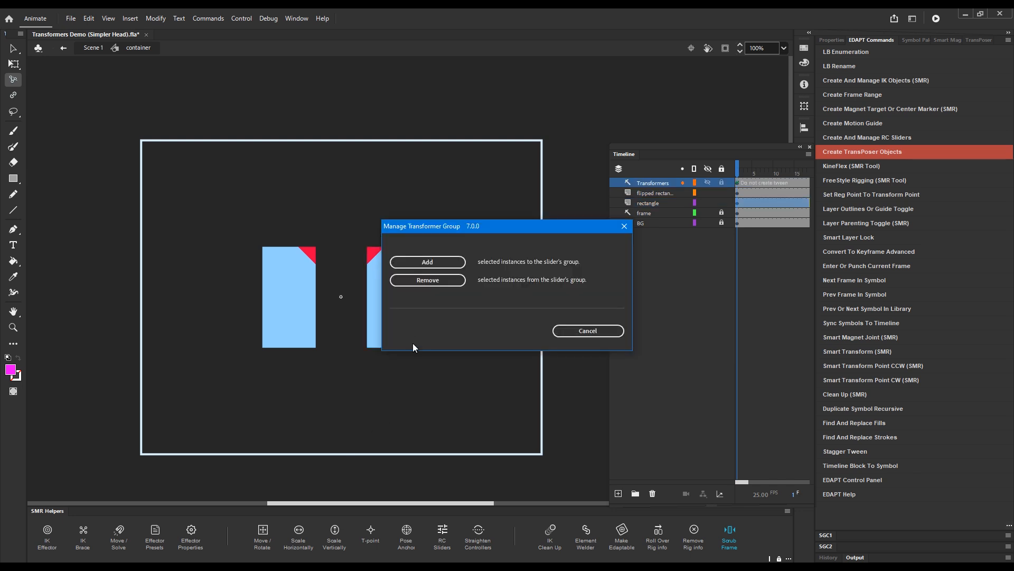
click(440, 262)
- Try moving the grouped rectangle with the Move transformer, and undo the move
mouse_move(450, 268)
mouse_down()
mouse_move(395, 289)
mouse_move(481, 278)
mouse_move(447, 237)
mouse_move(462, 309)
mouse_move(410, 283)
mouse_move(470, 272)
mouse_move(443, 262)
mouse_move(458, 256)
mouse_up()
key(ctrl)
key(ctrl+z)
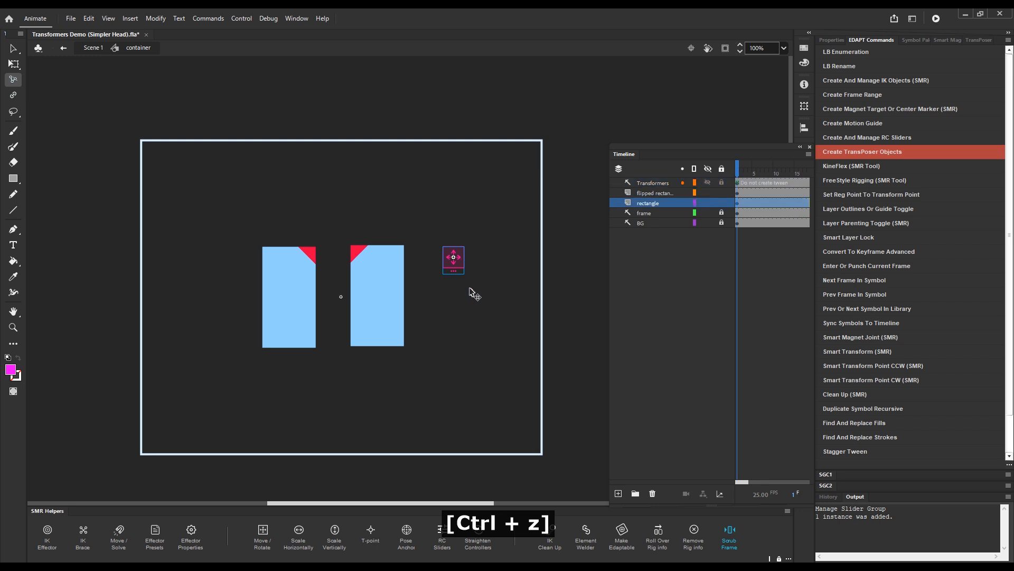
- Add the flipped rectangle to the Move transformer's group as well
click(309, 302)
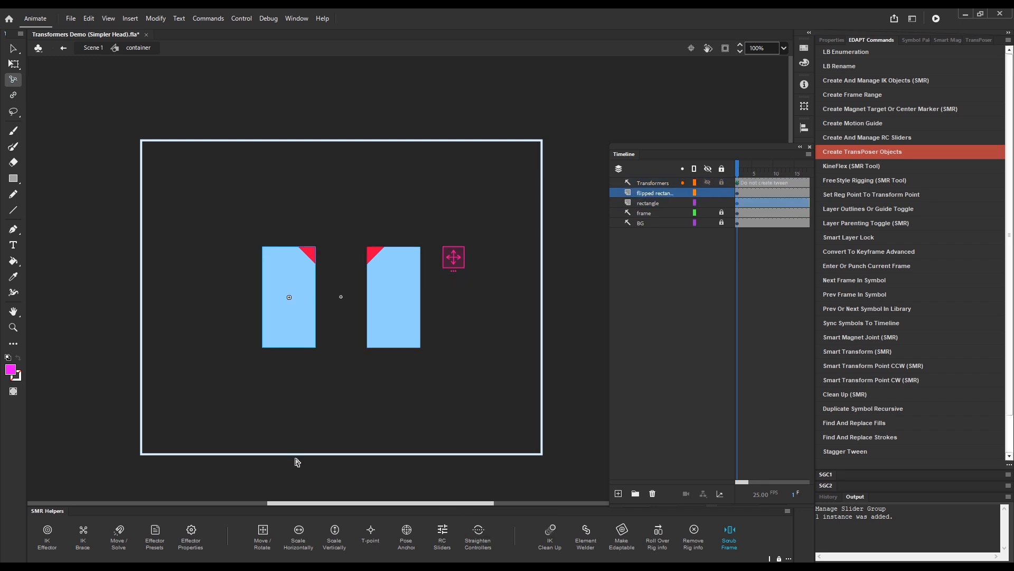
click(454, 272)
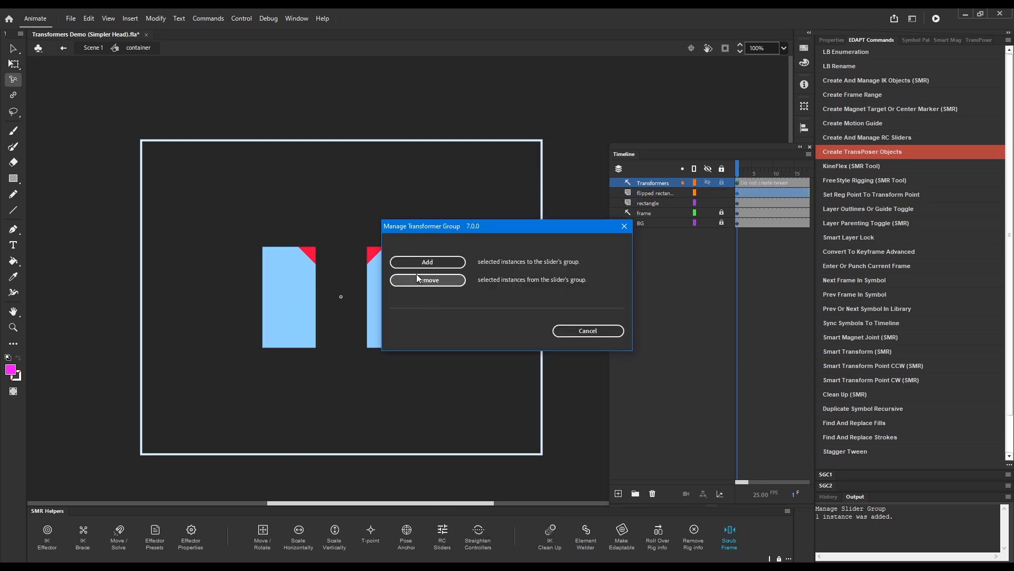
click(402, 263)
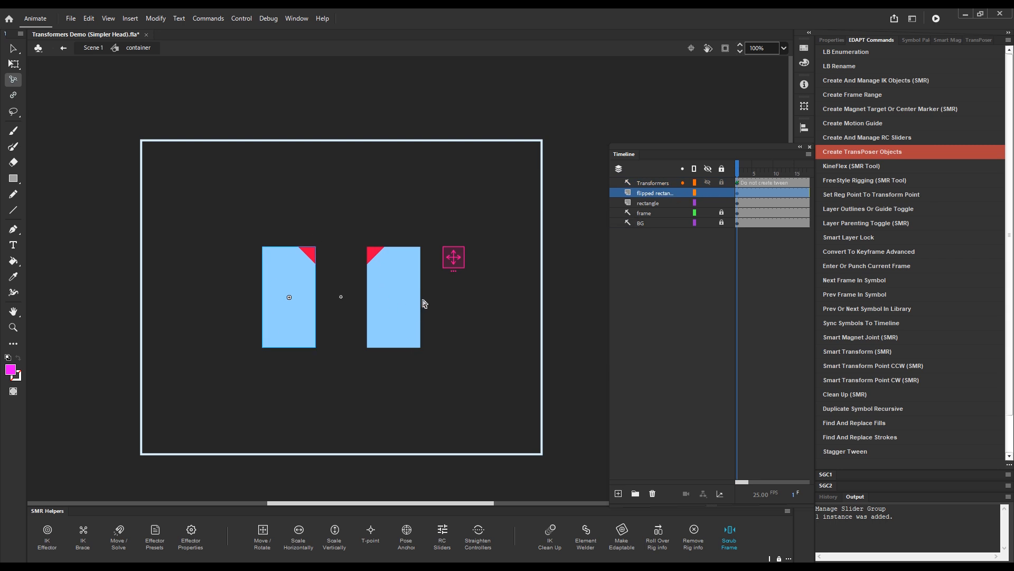
- Try moving both rectangles together with the Move transformer, and undo the moves
drag(458, 258, 459, 280)
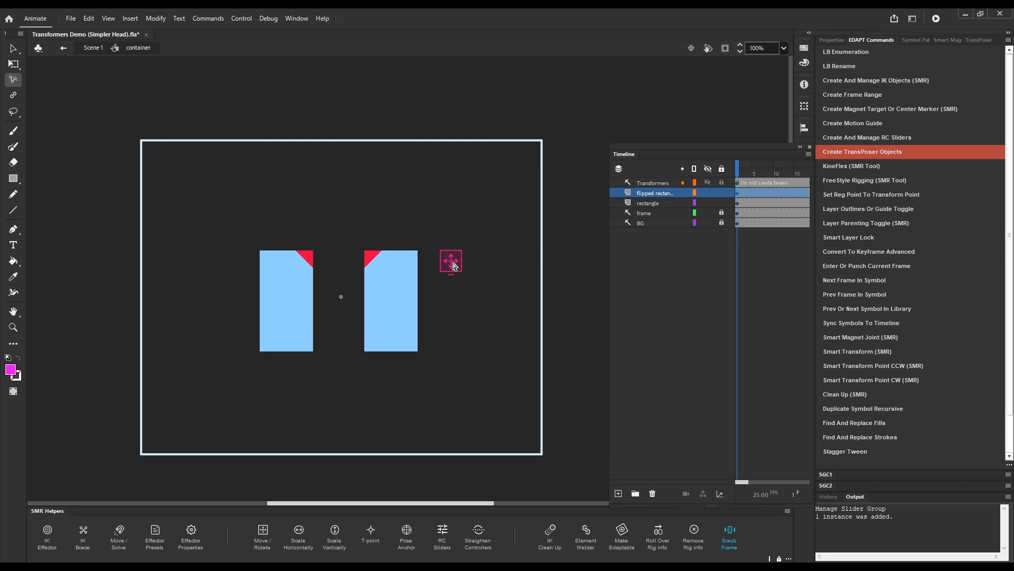
key(ctrl+z)
key(ctrl+z)
key(ctrl+z)
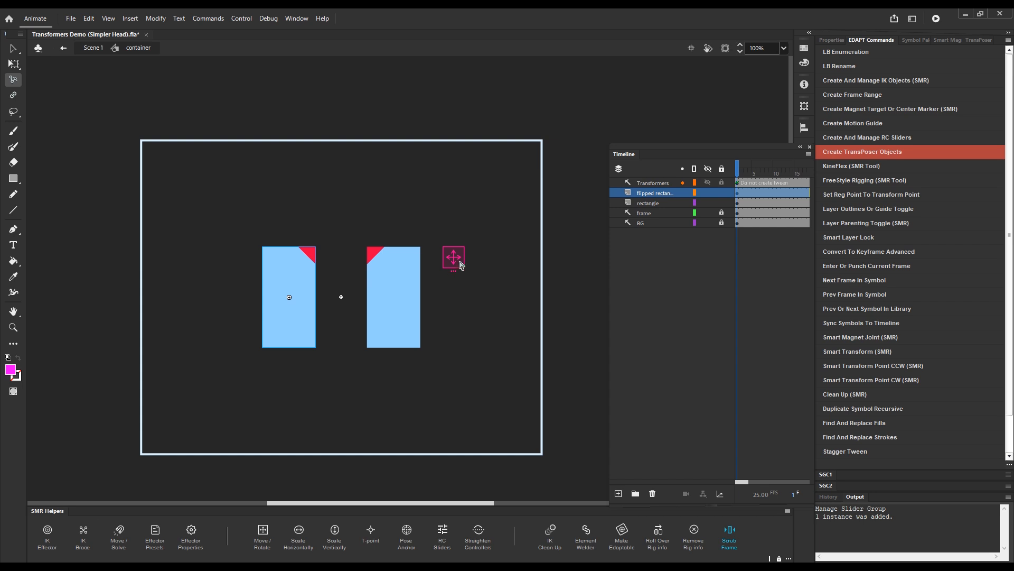
- Reposition the Move transformer above the gap between the two rectangles
drag(458, 263, 347, 223)
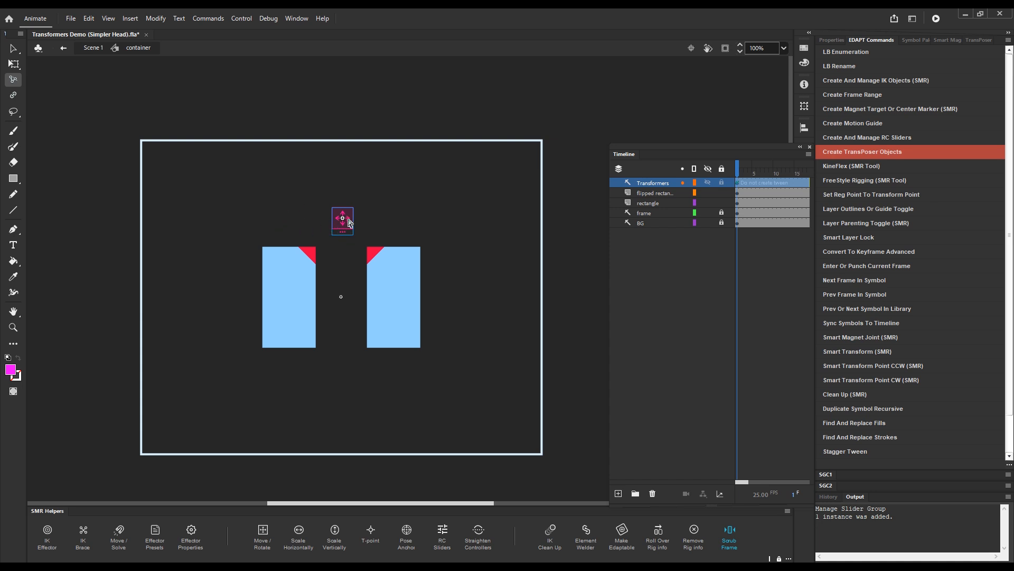
- Try shifting the rectangles with the Move transformer from its new position, undoing each attempt
drag(347, 222, 353, 274)
key(ctrl+z)
mouse_move(350, 221)
mouse_down()
mouse_move(350, 277)
mouse_move(355, 174)
mouse_move(354, 312)
mouse_move(358, 147)
mouse_move(356, 255)
mouse_move(357, 206)
mouse_up()
key(ctrl+z)
key(ctrl+z)
- Try rotating both rectangles clockwise as one group with the Move transformer, and undo the rotation
key(alt)
drag(348, 219, 372, 260)
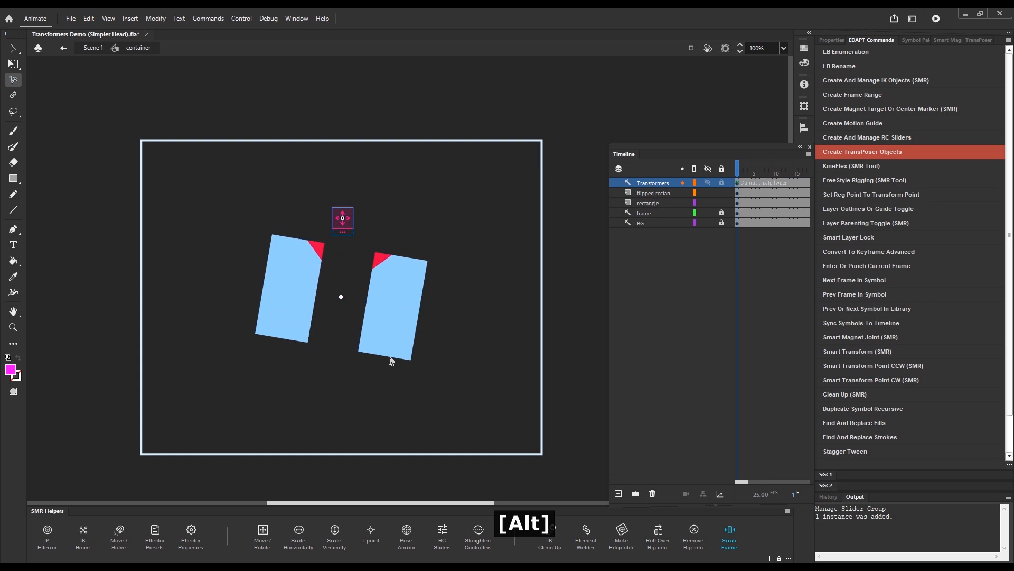
key(ctrl+z)
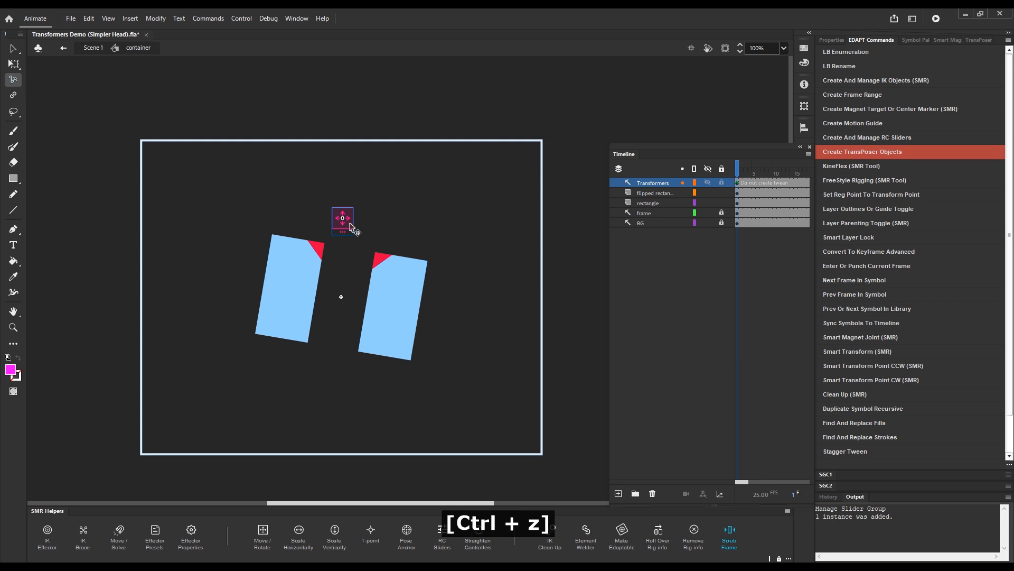
key(ctrl+z)
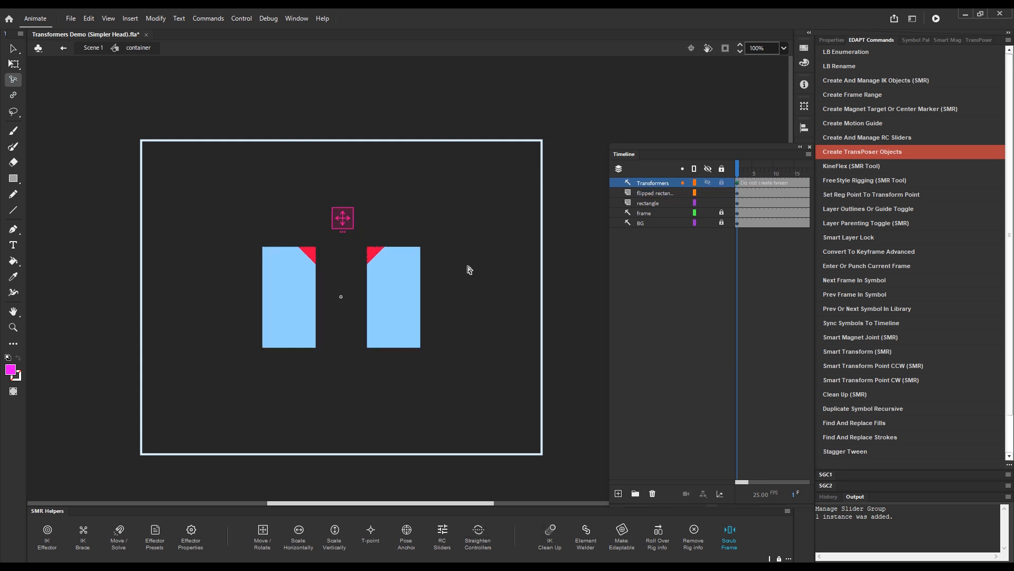
- Create a Scale Horizontally transformer for both rectangles beside the unflipped one, test it by squashing them narrower, and undo the squash
key(v)
drag(482, 264, 239, 334)
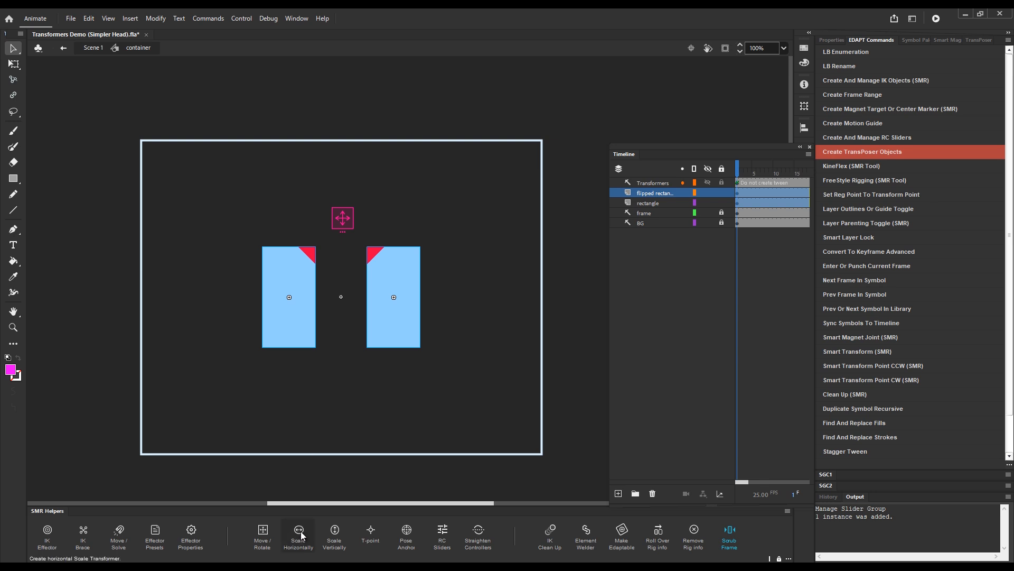
drag(255, 375, 448, 289)
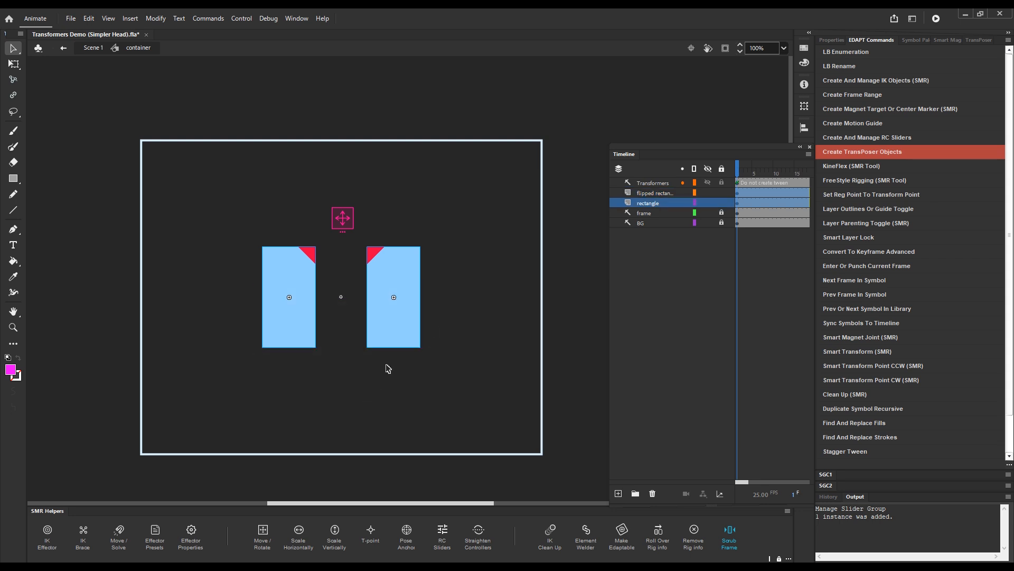
click(299, 534)
click(424, 293)
mouse_move(425, 293)
mouse_down()
mouse_move(490, 298)
mouse_move(399, 292)
mouse_move(491, 292)
mouse_move(405, 291)
mouse_up()
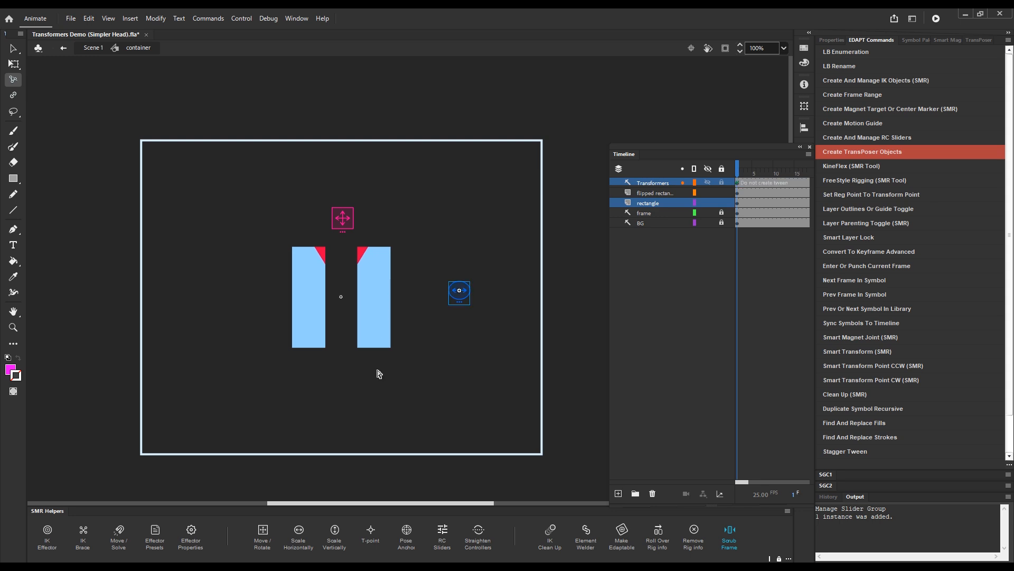
key(ctrl+z)
- Create a Scale Vertically transformer for both rectangles and place it just below the horizontal scale transformer
key(v)
drag(277, 374, 426, 300)
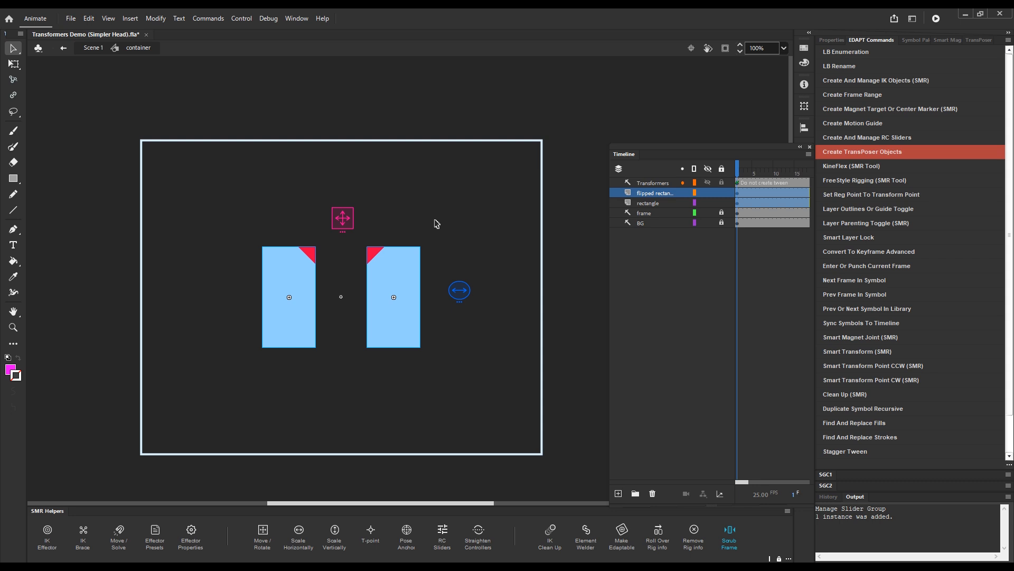
key(shift+F7)
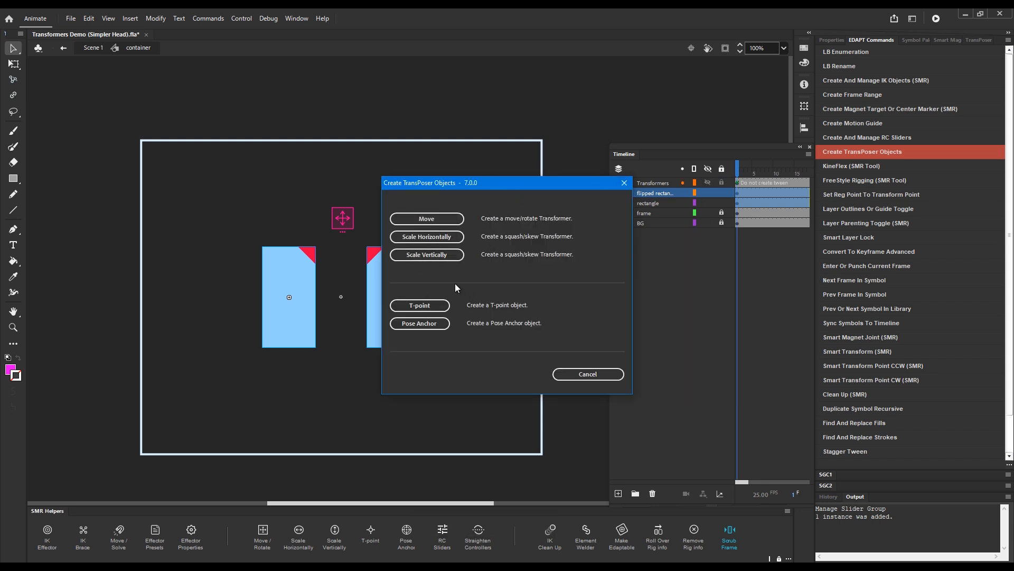
click(438, 256)
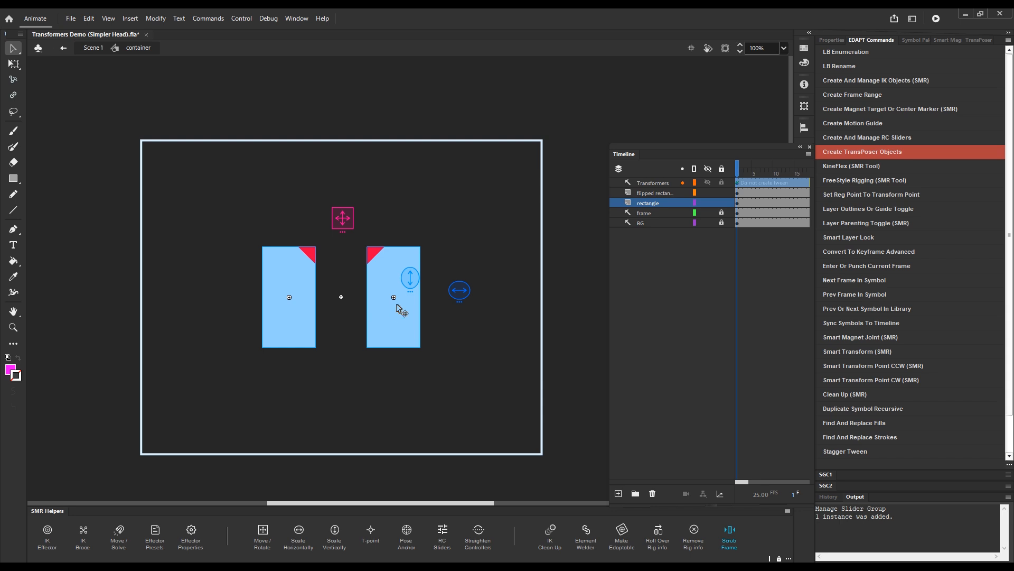
drag(411, 277, 460, 327)
click(484, 348)
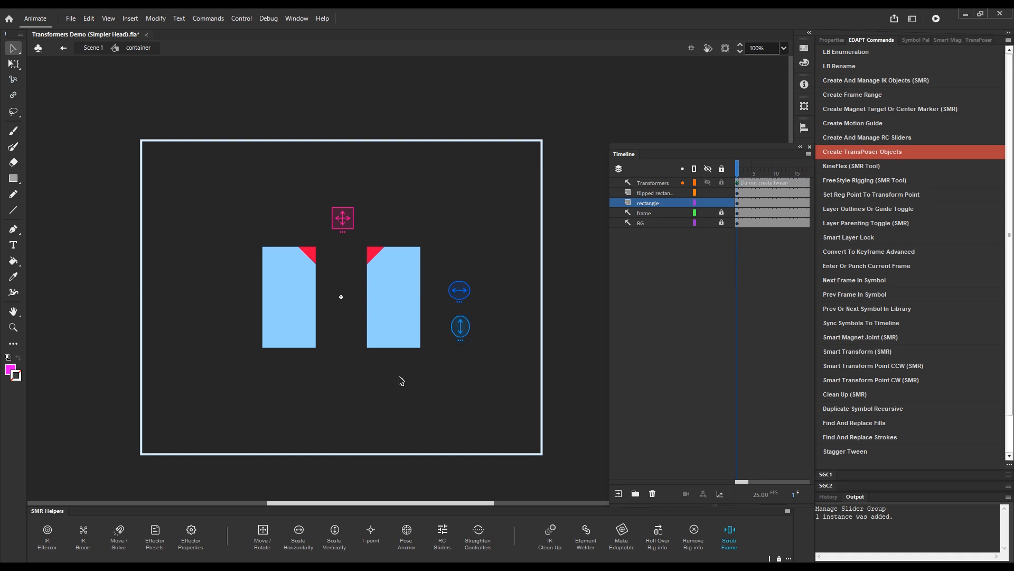
- Try scaling and skewing both rectangles with the vertical scale transformer, undoing each change
key(g)
drag(463, 333, 460, 236)
drag(459, 290, 448, 402)
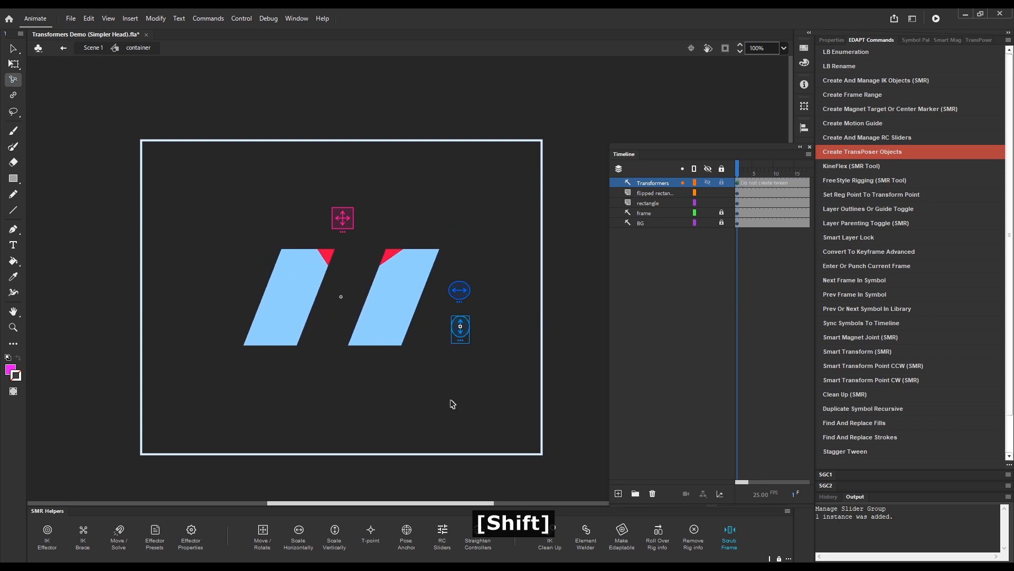
key(ctrl+z)
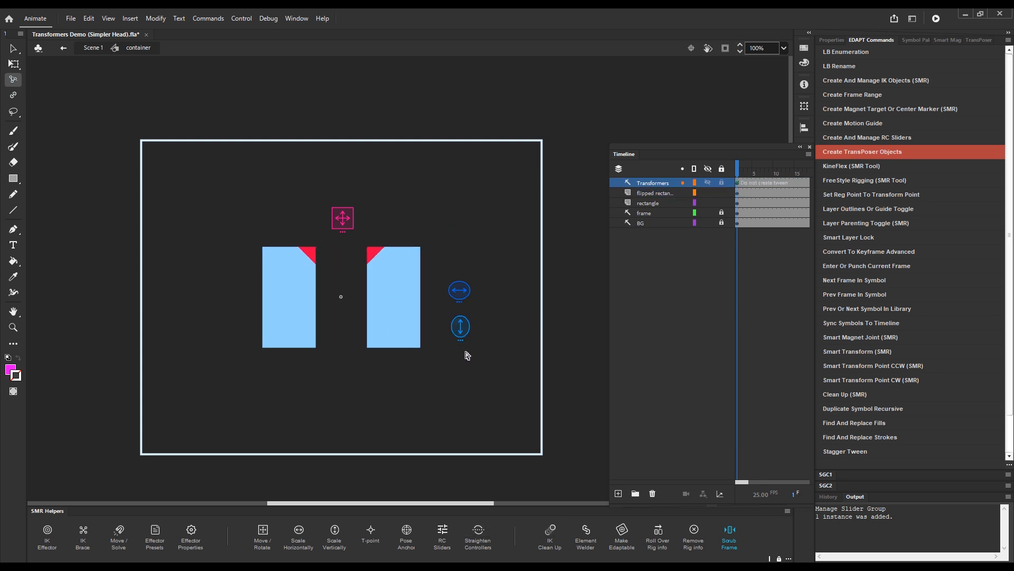
key(alt)
drag(464, 336, 454, 400)
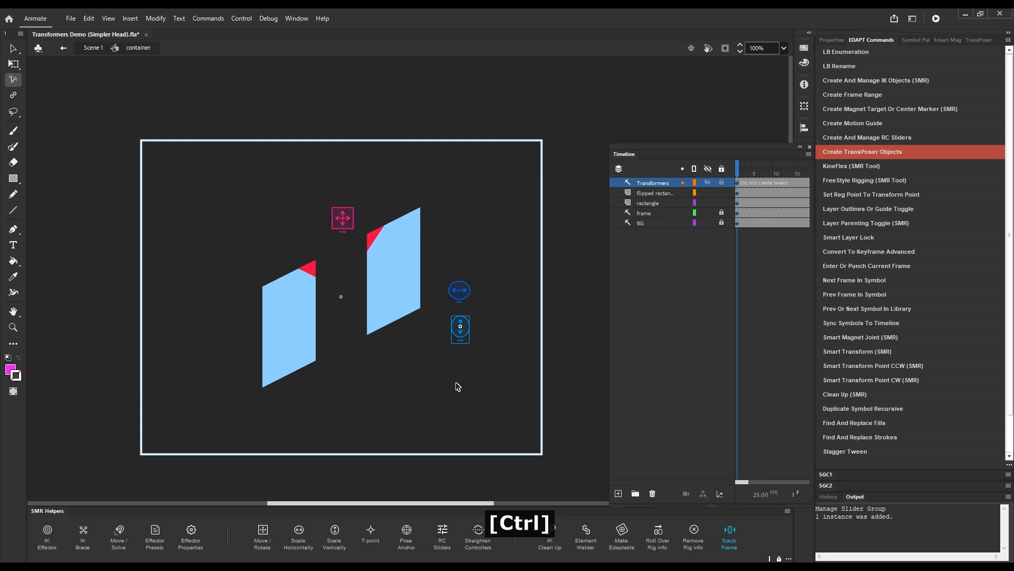
key(ctrl+z)
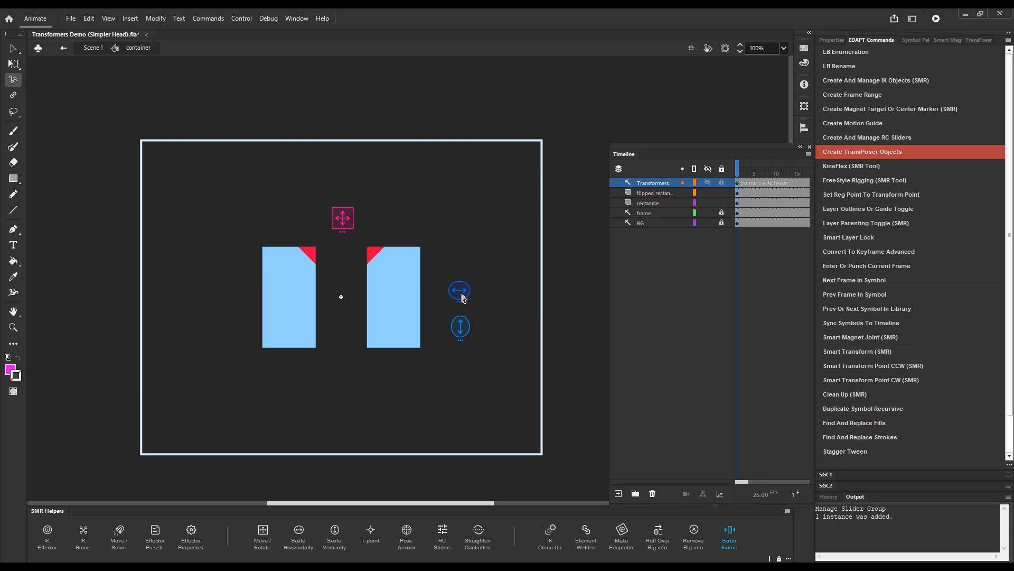
- Try scaling and skewing both rectangles with the horizontal scale transformer, undoing each change
drag(462, 292, 497, 291)
drag(454, 291, 460, 292)
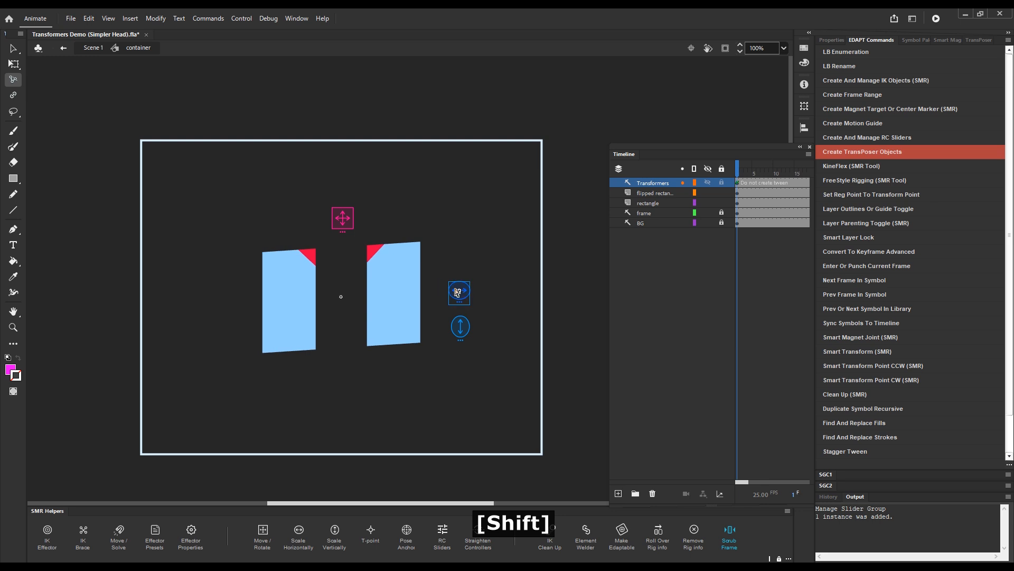
key(ctrl+z)
key(alt)
mouse_move(462, 293)
mouse_down()
mouse_move(536, 296)
mouse_move(469, 296)
mouse_up()
key(ctrl+z)
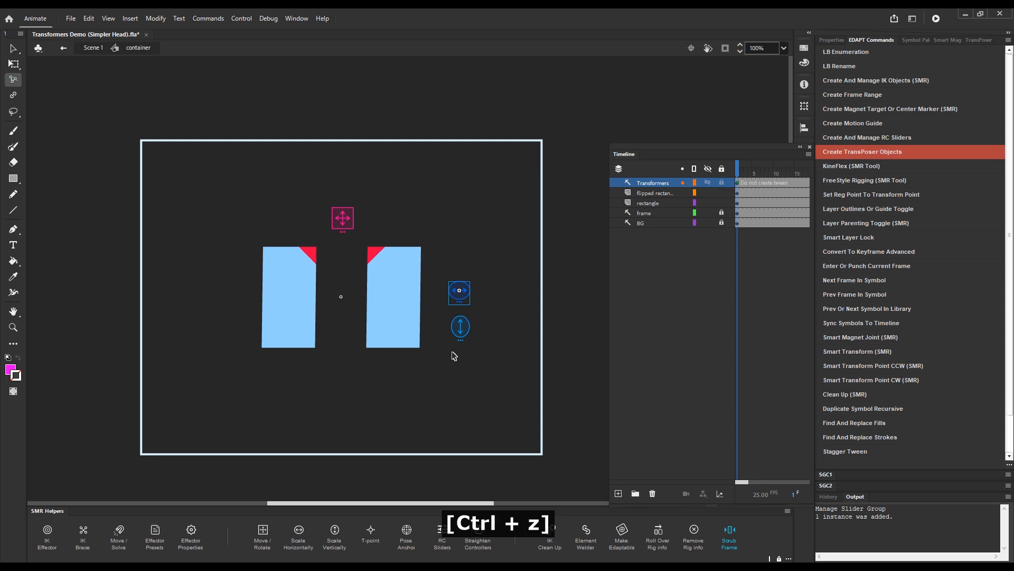
- Inside the Move transformer's symbol, add the text "move" above the icon on the your stuff layer, and return to the container
click(827, 41)
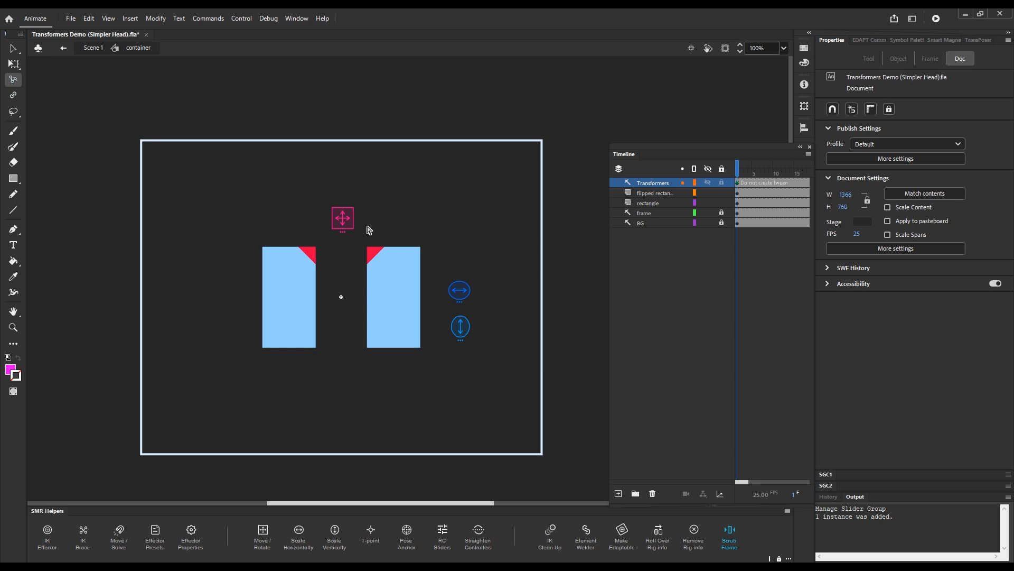
key(v)
double_click(345, 225)
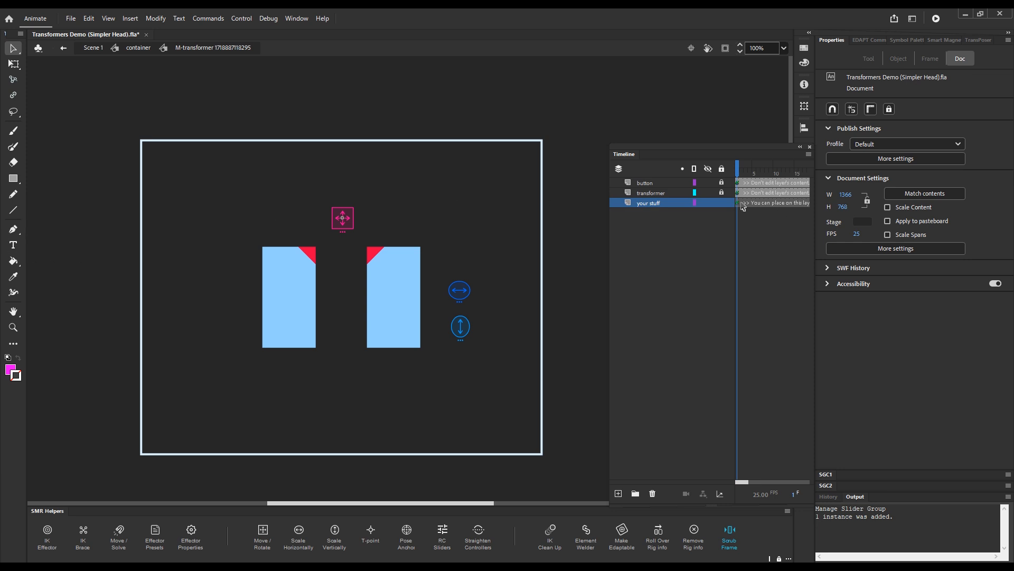
click(13, 244)
click(327, 198)
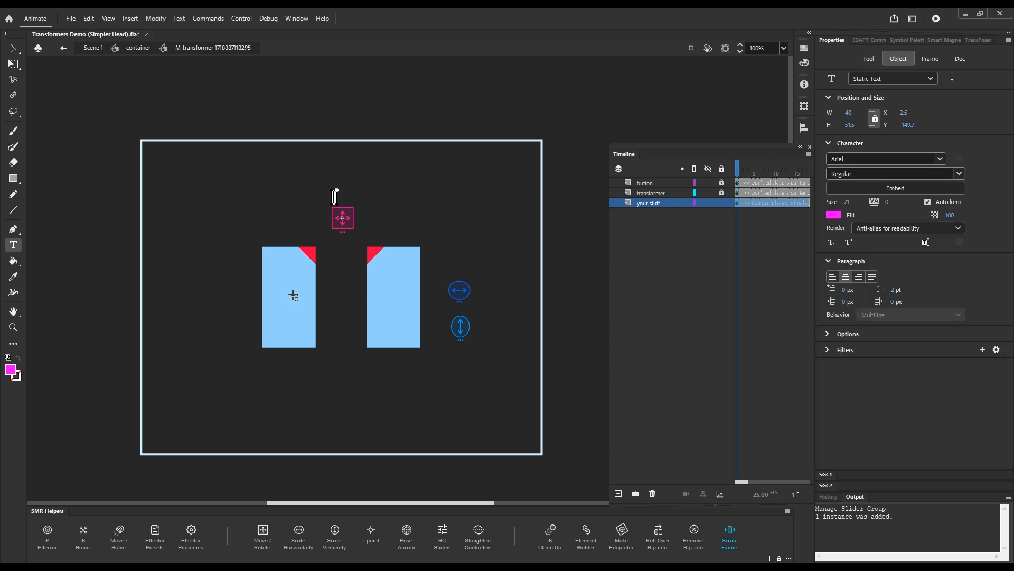
text(move)
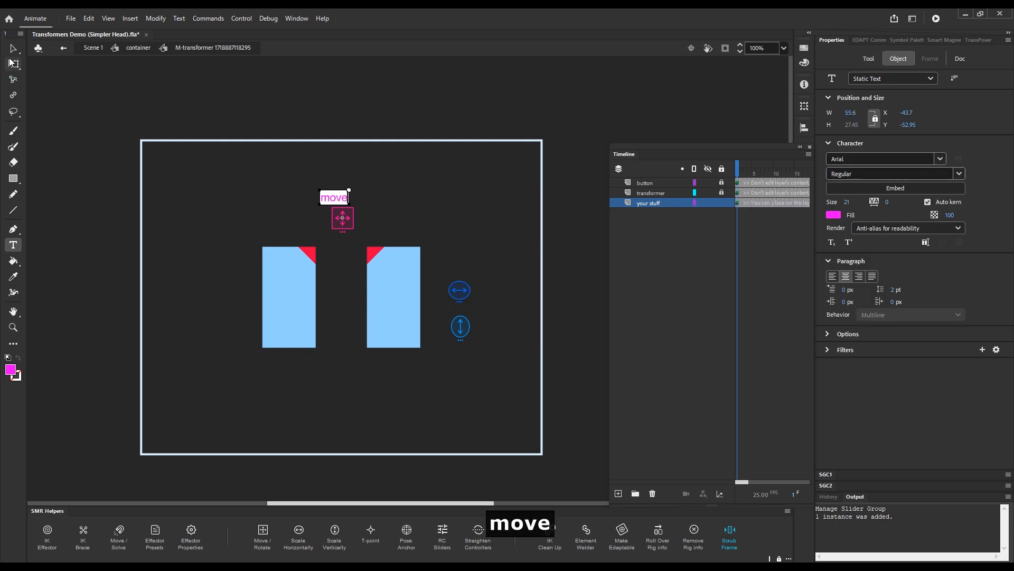
click(14, 50)
double_click(418, 206)
- Apply a green Tint color effect to the Move transformer instance
drag(418, 206, 442, 227)
drag(385, 186, 326, 249)
click(877, 210)
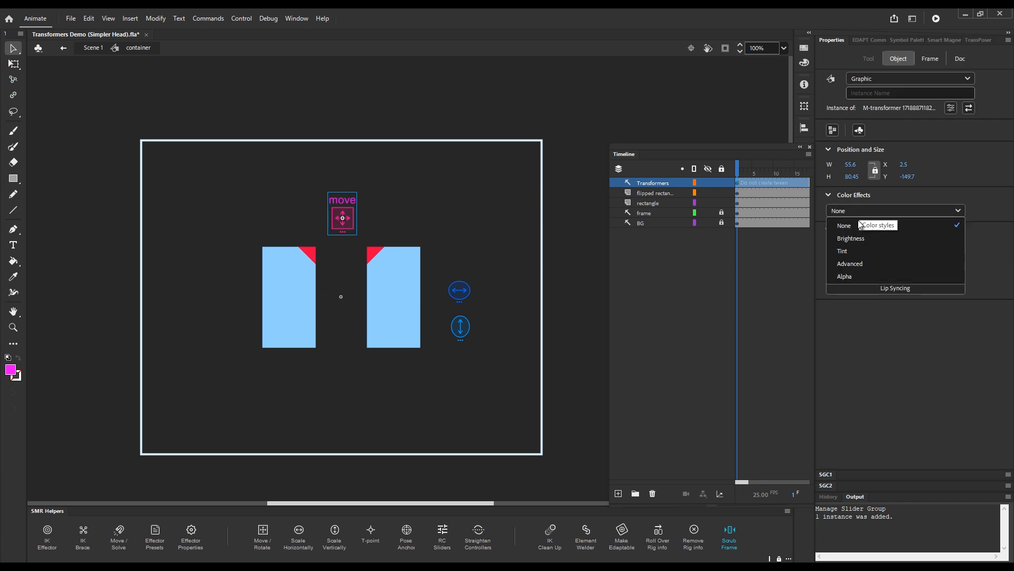
click(854, 249)
drag(487, 178, 495, 254)
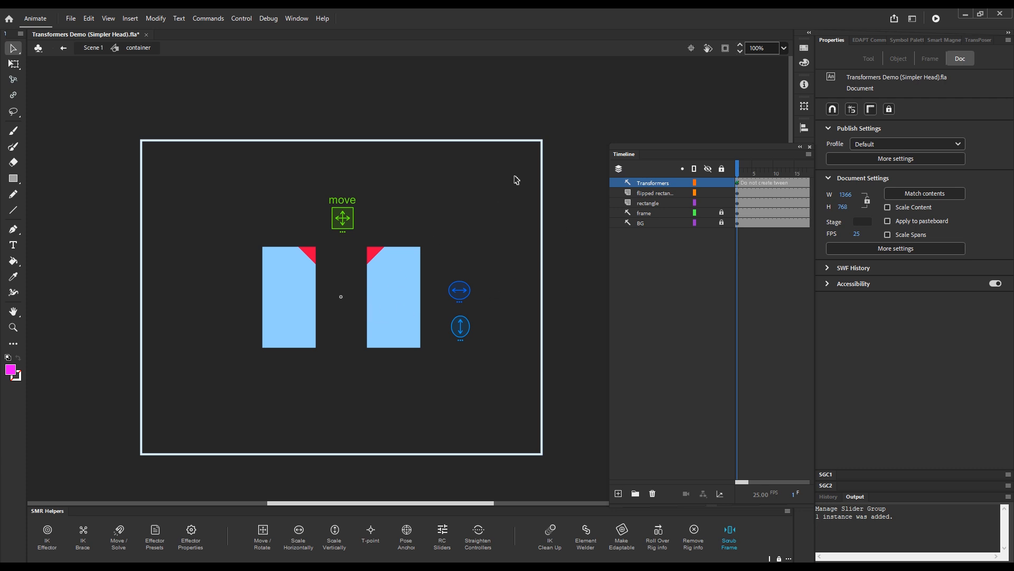
- Open the EDAPT Control Panel and view the settings for Create TransPoser Objects
key(m)
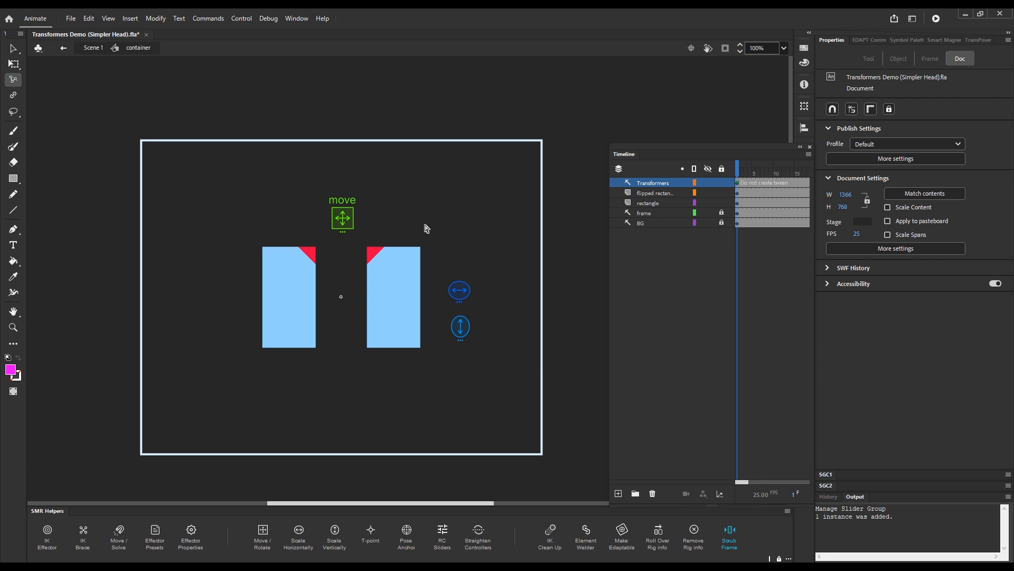
key(alt+0)
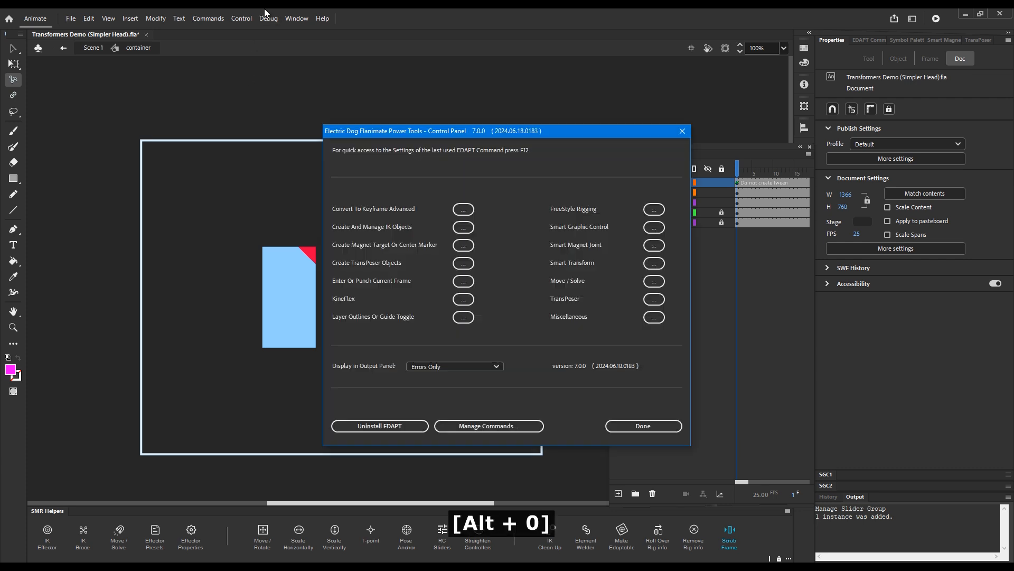
click(464, 263)
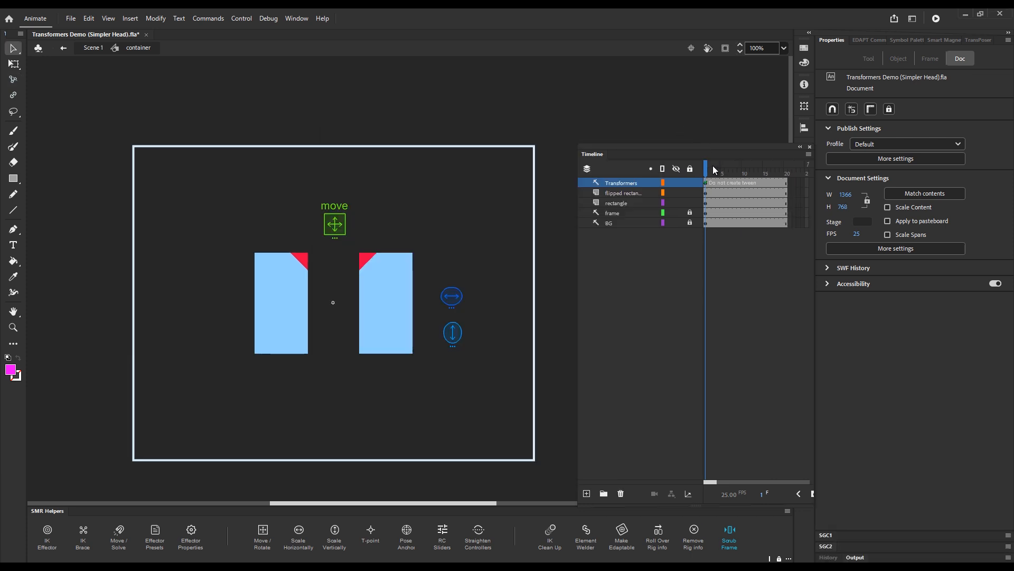
- Keyframe both rectangle layers at frames 5 and 6, and pose the rectangles with the Move and horizontal scale transformers
drag(722, 173, 727, 207)
key(x)
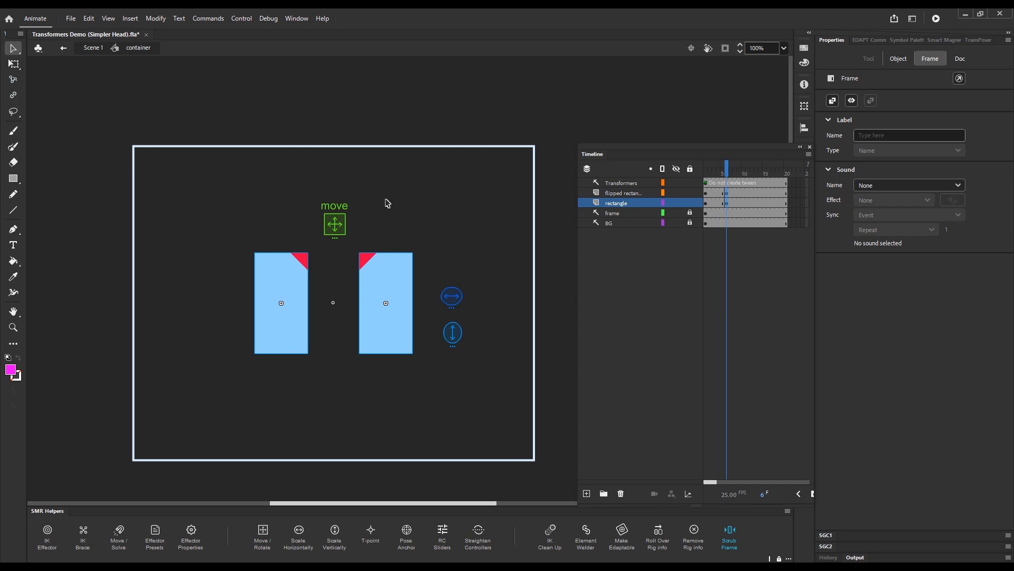
key(g)
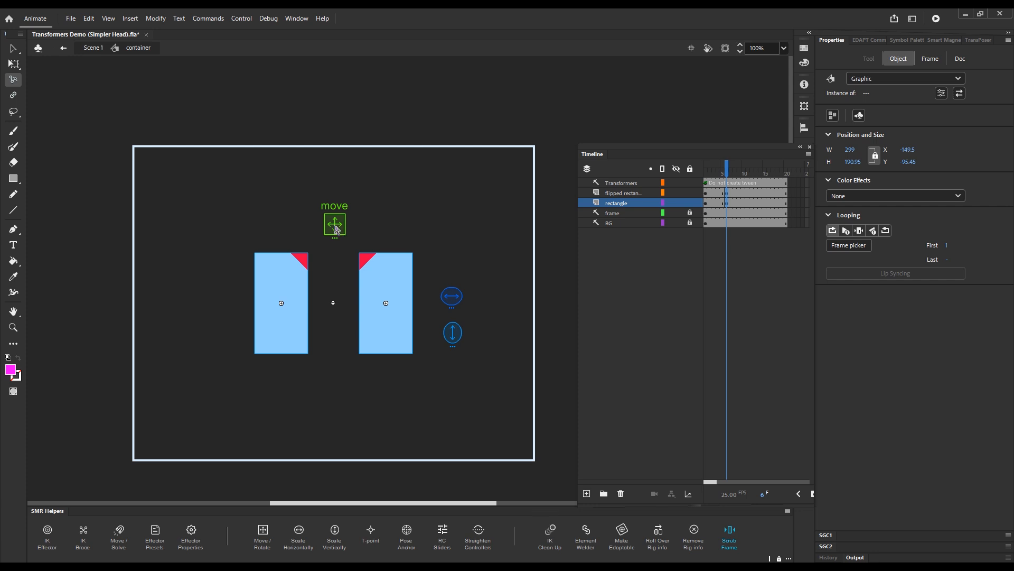
drag(335, 225, 387, 229)
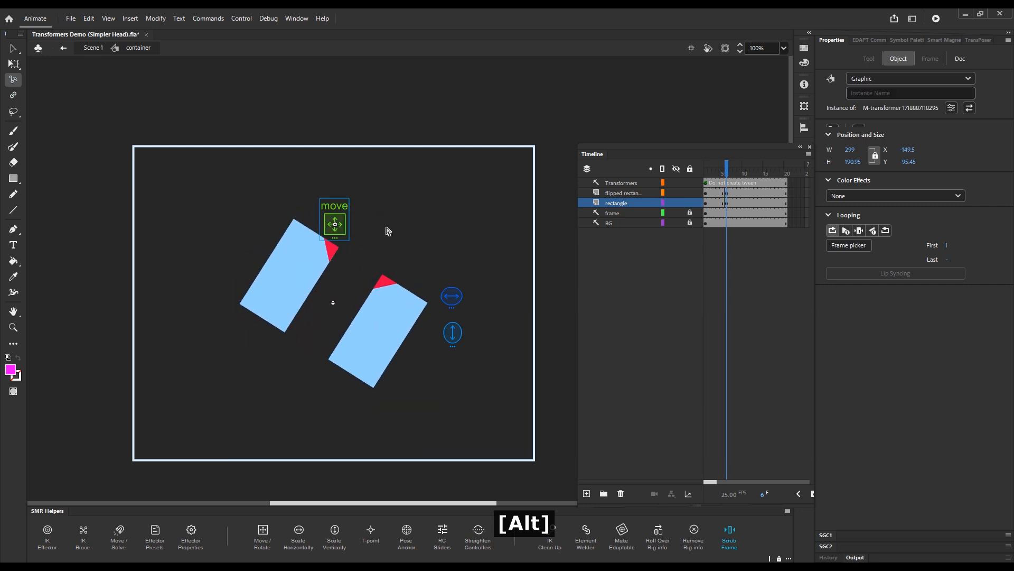
key(ctrl)
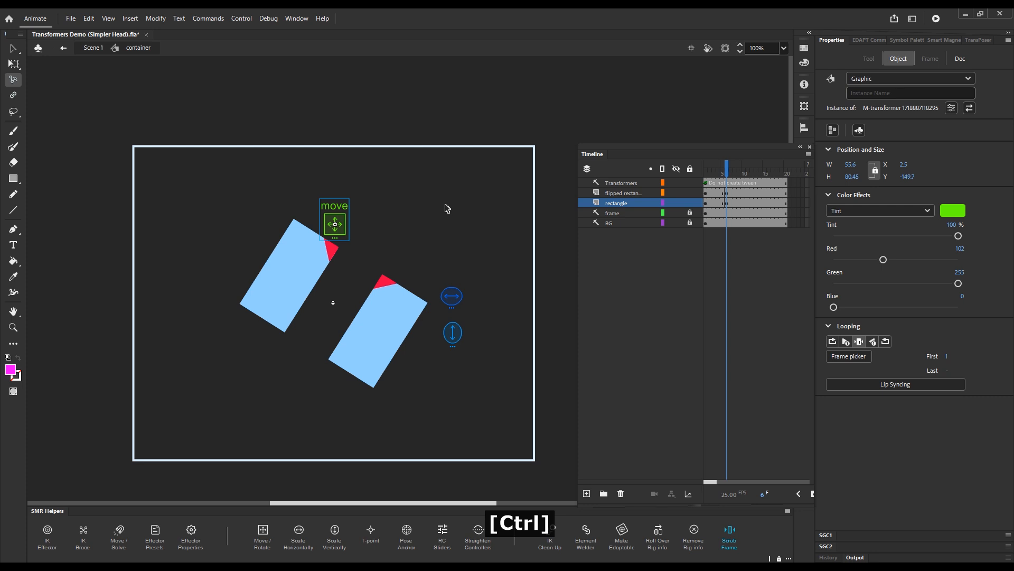
drag(462, 299, 407, 292)
- Clear the keyframes at frames 5 and 6 on both rectangle layers
click(728, 204)
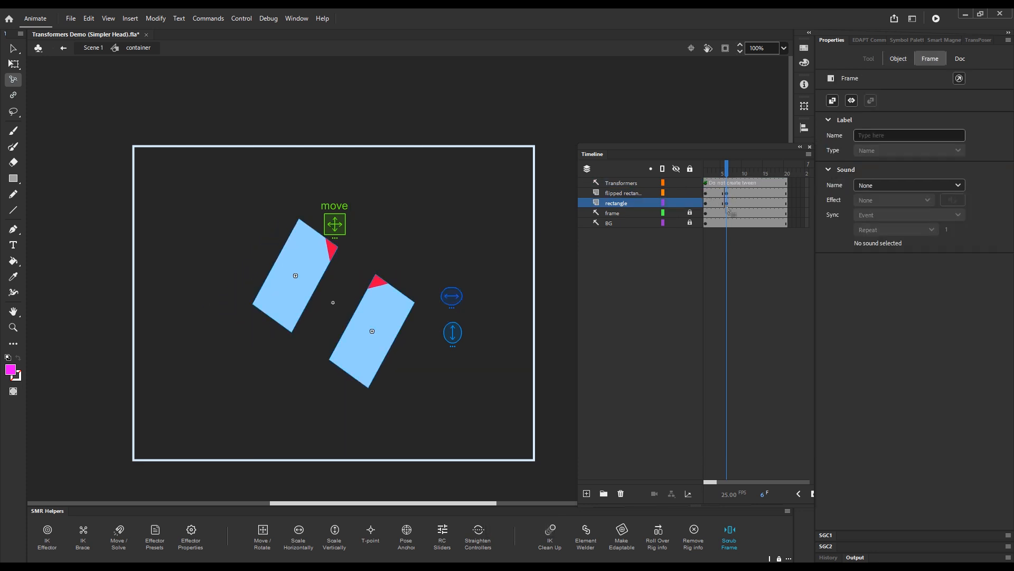
key(shift)
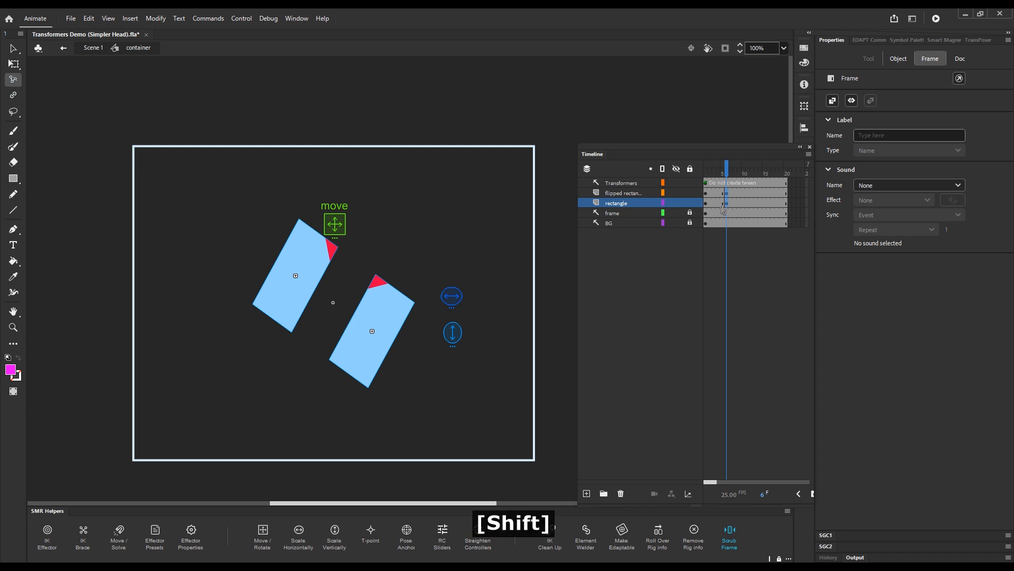
key(shift+x)
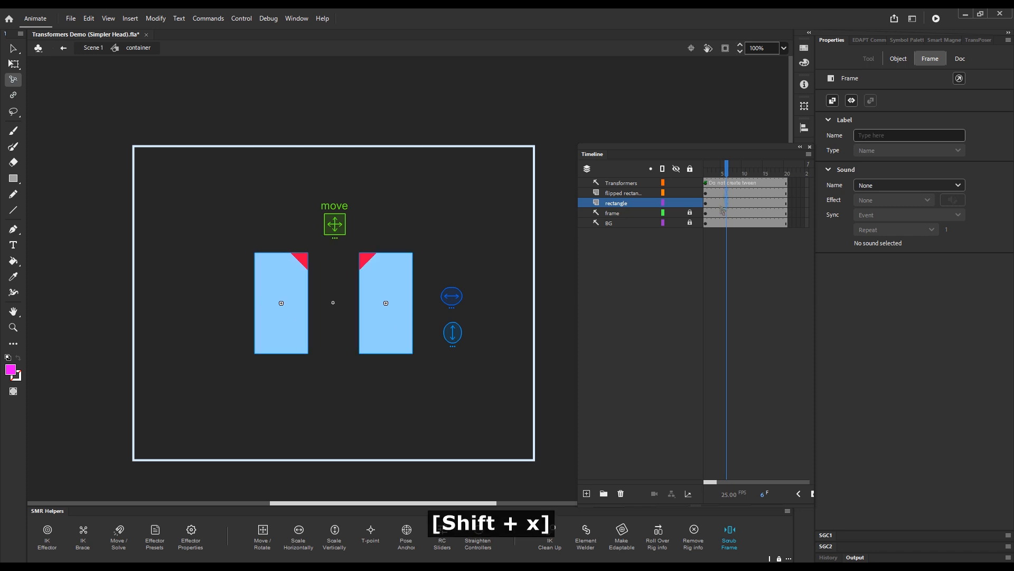
- Inside the rectangle symbol, add a T-point, place it on the red corner's outer tip, and return to the container
key(v)
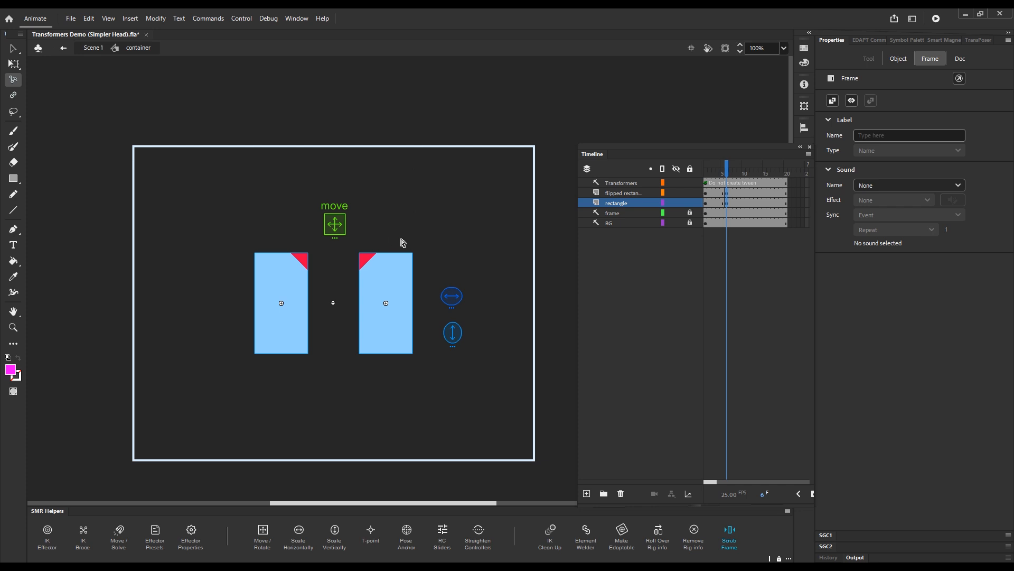
click(428, 218)
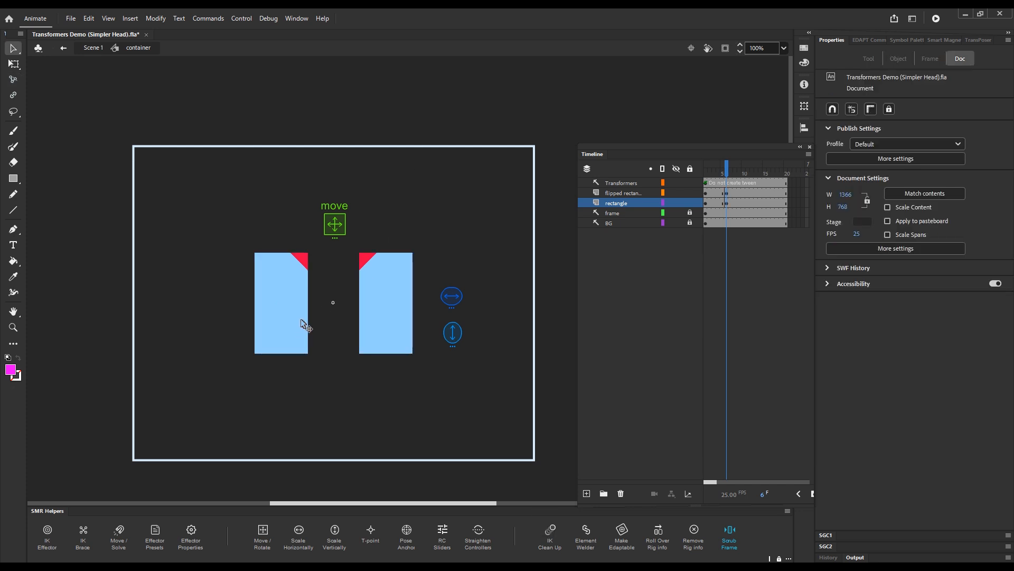
double_click(302, 352)
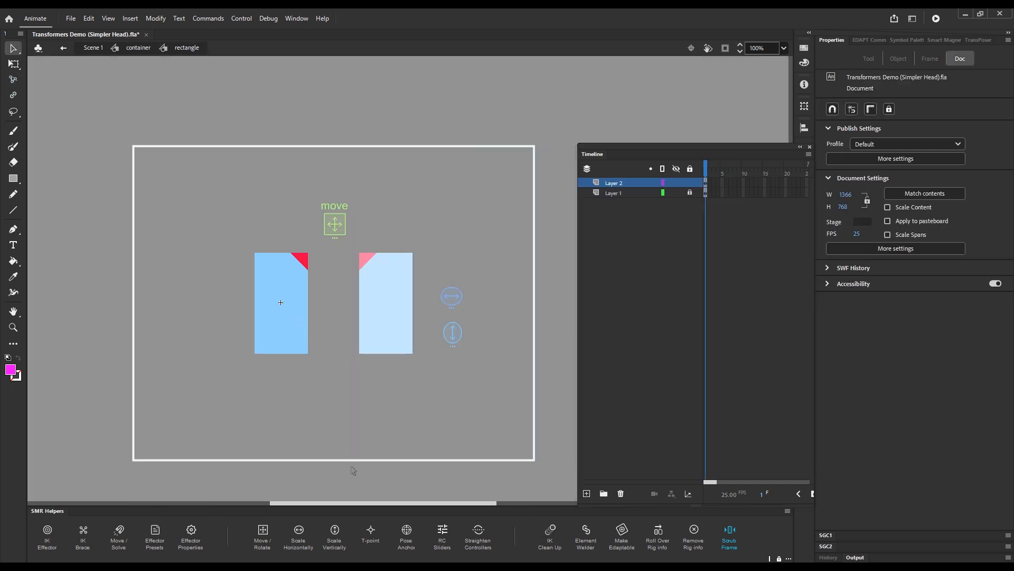
click(376, 538)
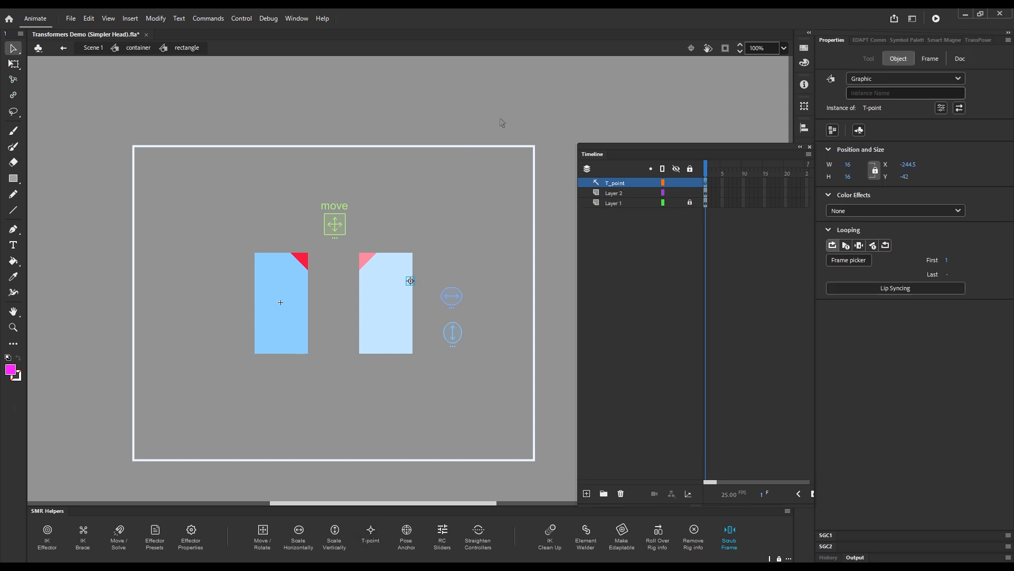
drag(410, 281, 333, 266)
drag(334, 268, 309, 252)
double_click(328, 284)
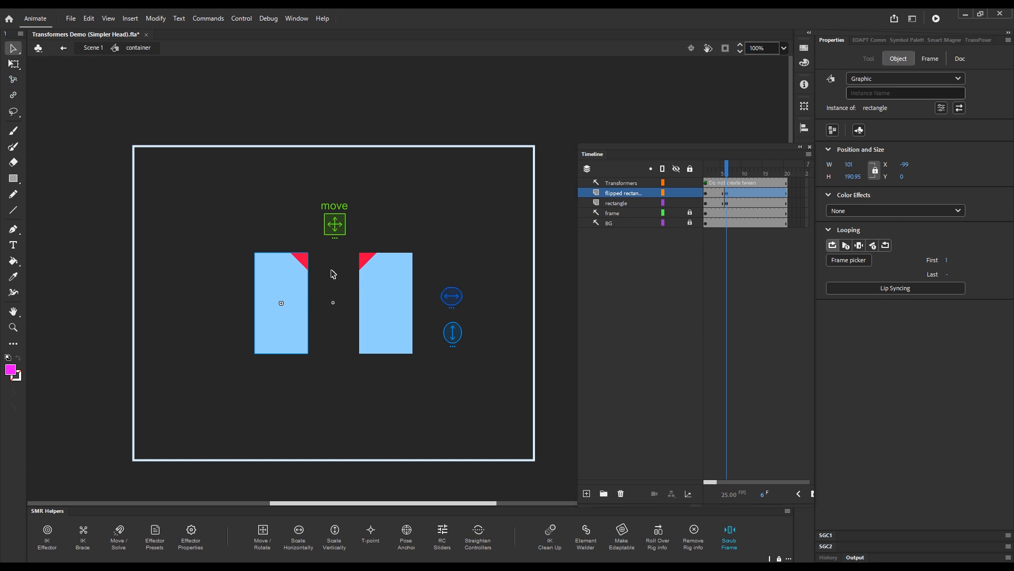
- Rotate both rectangles together with the Move transformer and widen them with the horizontal scale transformer
key(g)
drag(336, 226, 322, 209)
drag(452, 298, 464, 280)
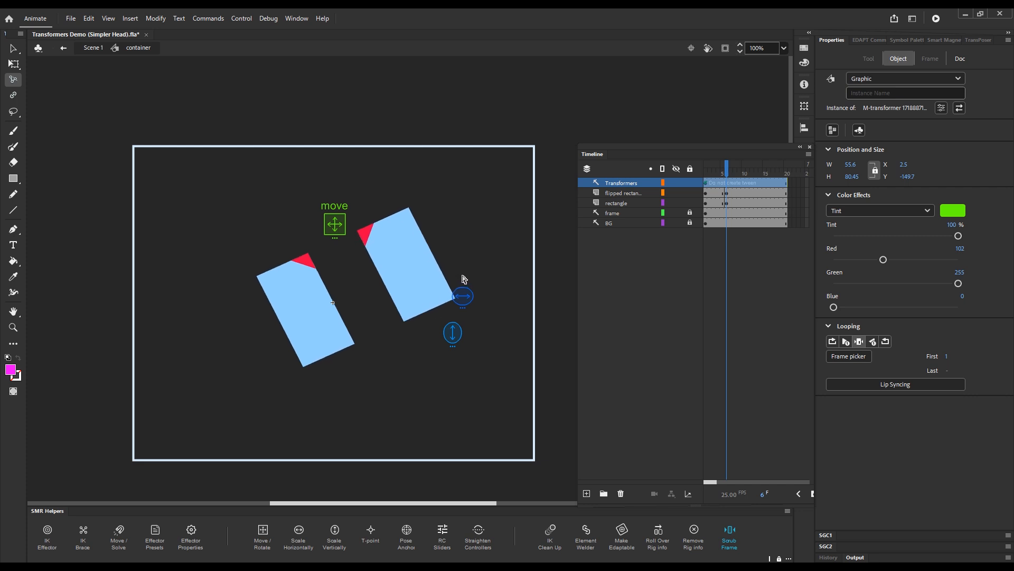
click(449, 302)
drag(452, 296, 470, 296)
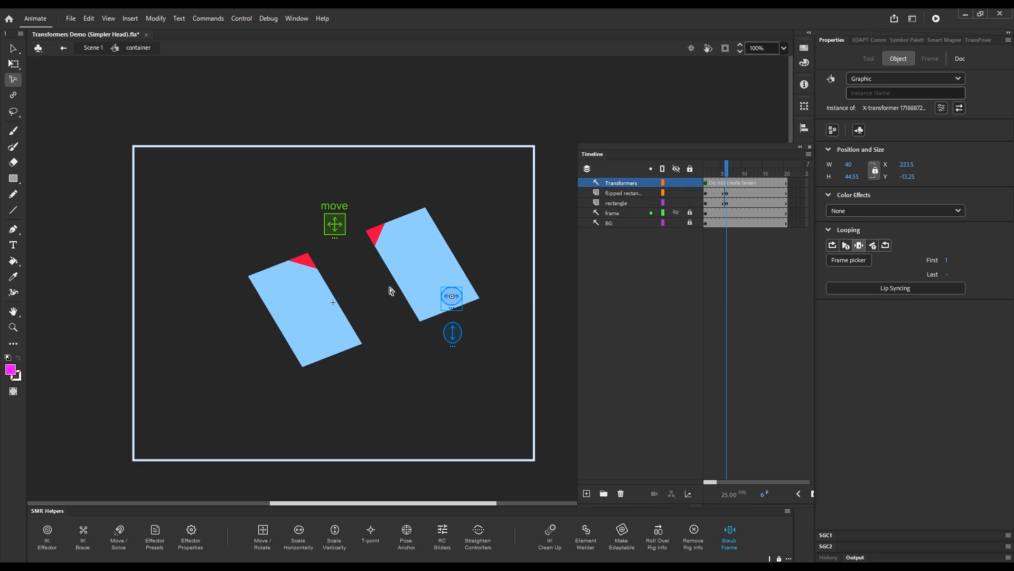
- Examine the T-point's position inside each rectangle instance and return to the container
key(v)
click(322, 320)
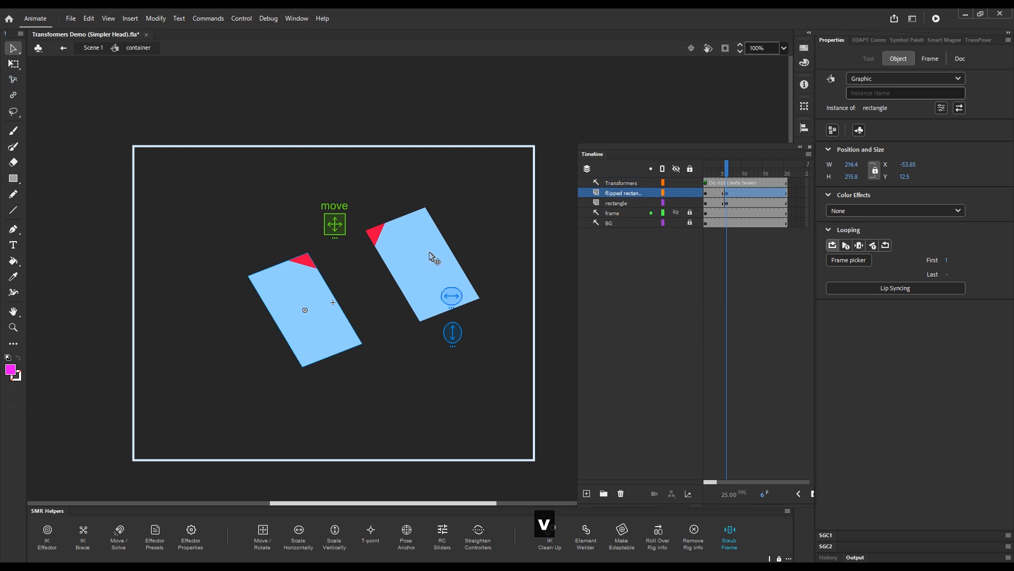
click(430, 253)
click(346, 313)
double_click(328, 301)
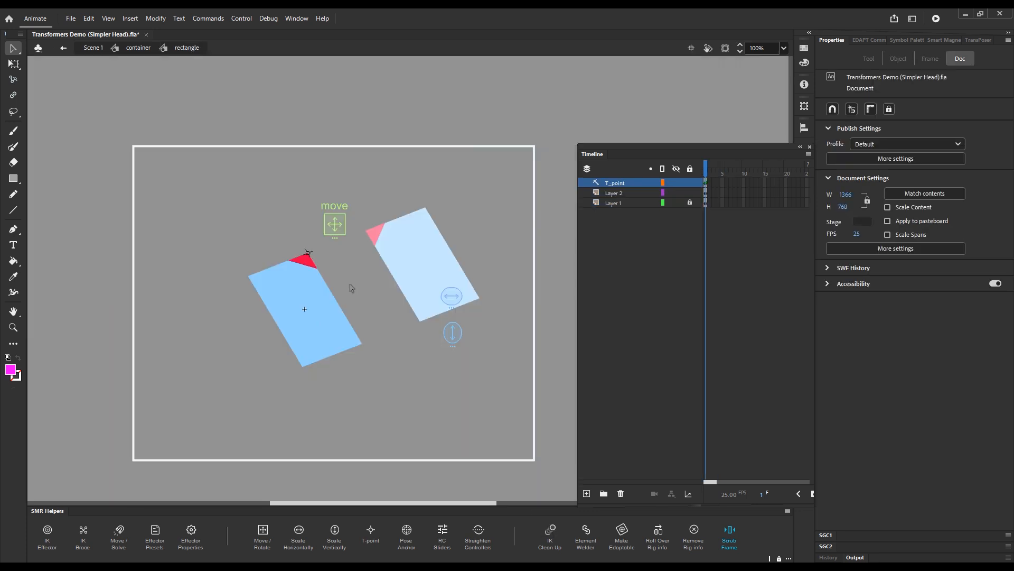
click(391, 270)
double_click(397, 266)
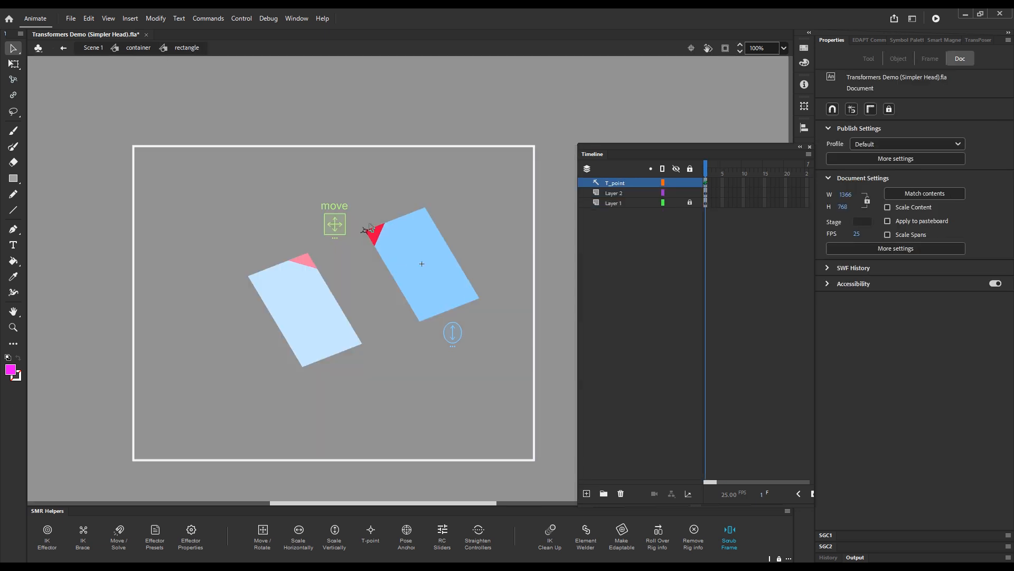
double_click(369, 303)
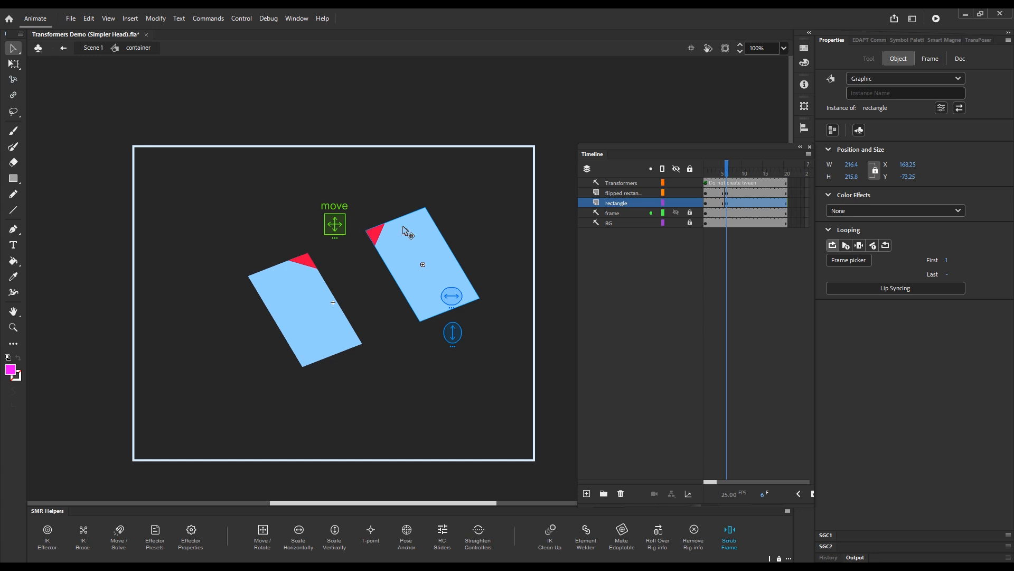
- Move the rectangle layer above the flipped rectangle layer and transform both rectangles with the Move and scale transformers
drag(599, 207, 596, 192)
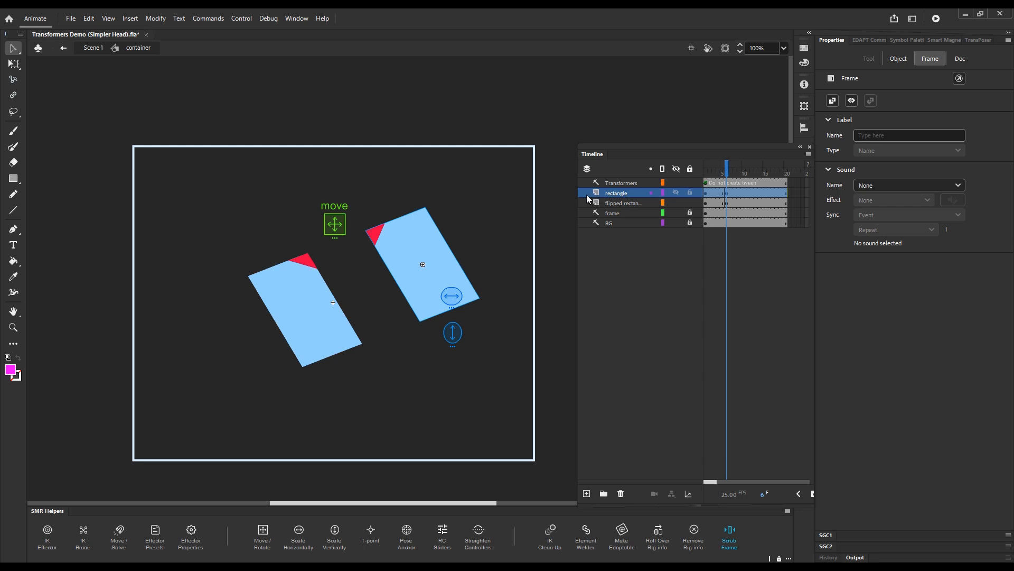
click(431, 237)
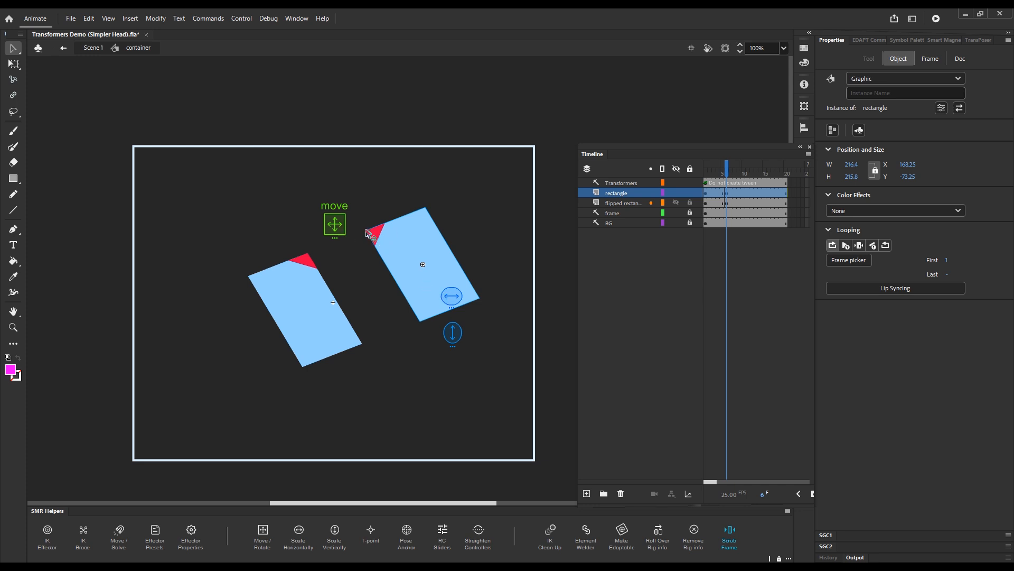
key(g)
drag(338, 218, 346, 242)
mouse_move(453, 295)
mouse_down()
mouse_move(482, 296)
mouse_move(452, 297)
mouse_up()
mouse_move(453, 333)
mouse_down()
mouse_move(455, 302)
mouse_move(453, 396)
mouse_move(453, 290)
mouse_move(452, 342)
mouse_up()
click(452, 343)
- Put the rectangle layer back below the flipped rectangle layer and rotate both rectangles with the Move transformer
drag(608, 194, 613, 212)
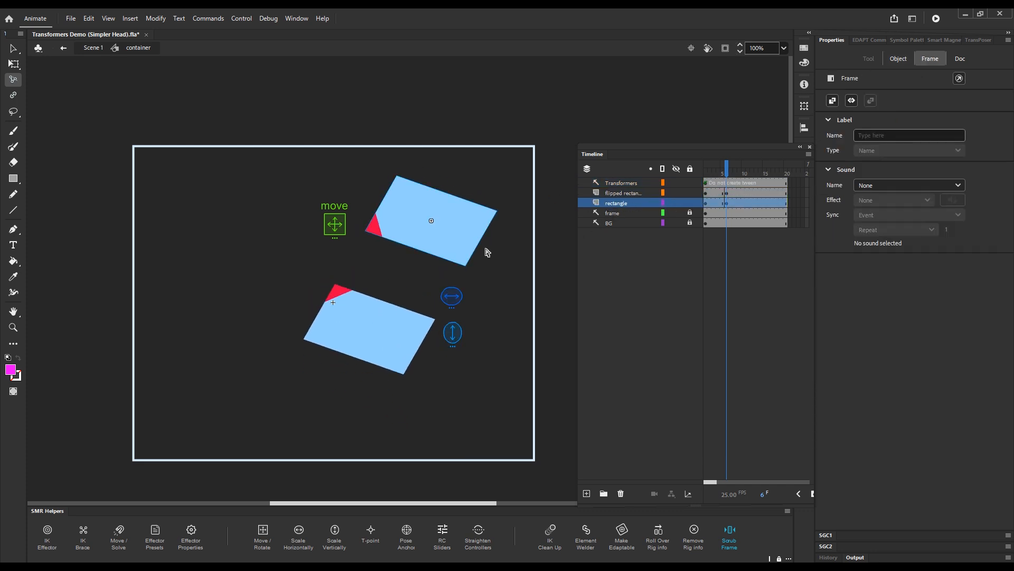
drag(338, 227, 372, 252)
- Clear both rectangles' posed keyframes around frame 6 and deselect them
key(shift+x)
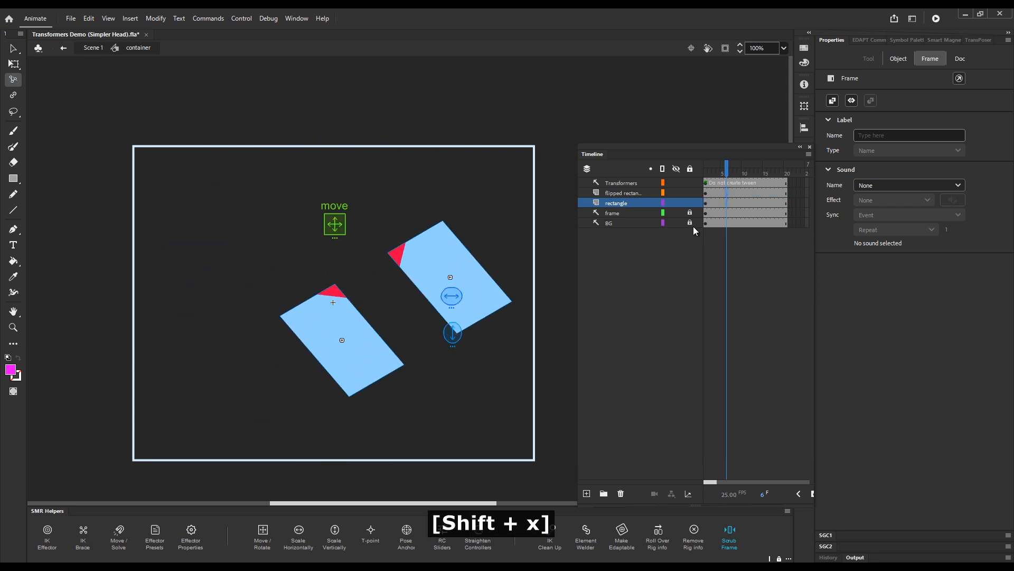
click(467, 326)
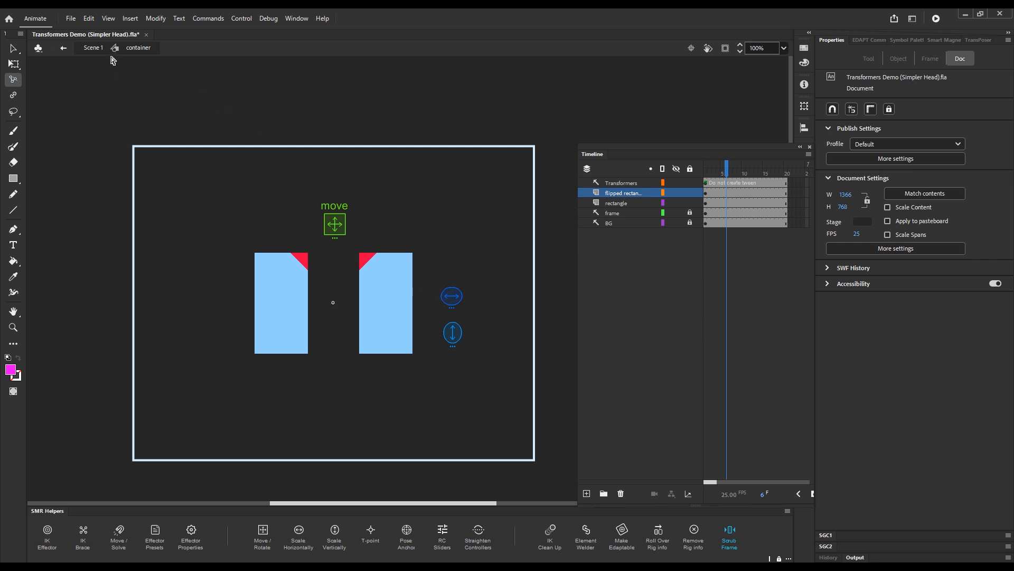
- Return to Scene 1 and rotate the container instance counterclockwise with Free Transform
click(93, 48)
key(q)
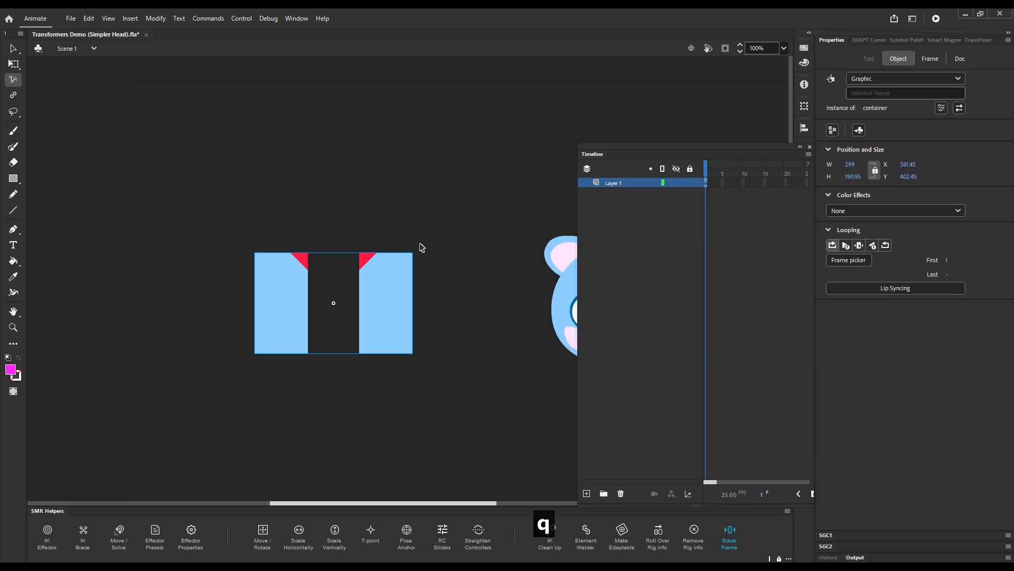
drag(420, 255, 408, 222)
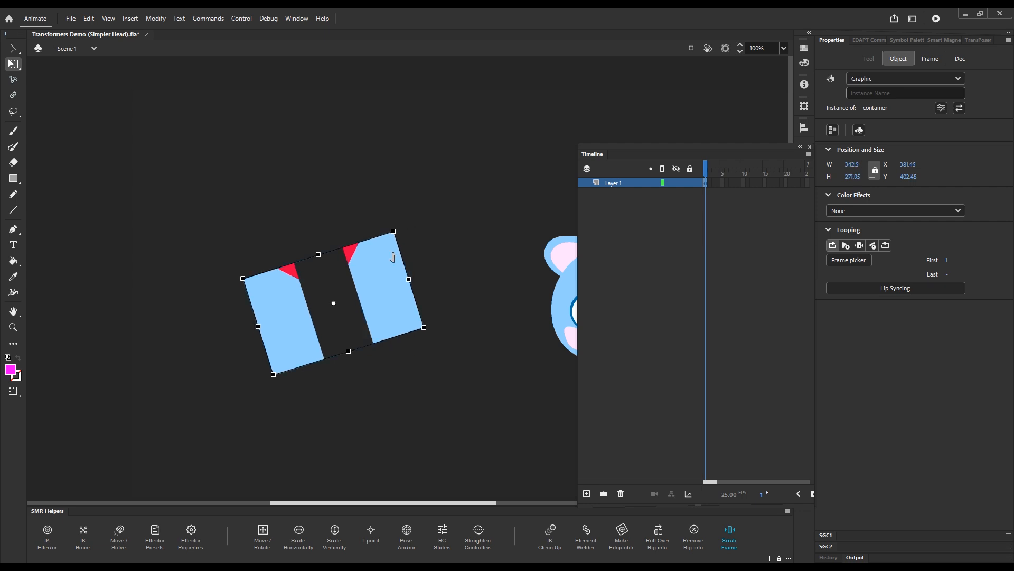
- Inside the rotated container, test the Move transformer and slightly narrow the rectangles with the horizontal scale transformer
double_click(390, 304)
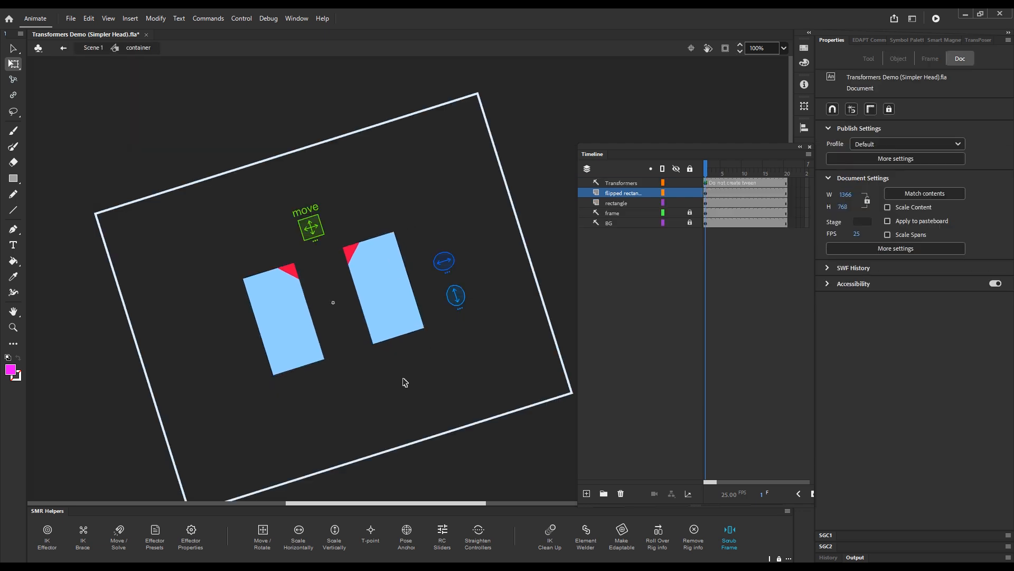
key(g)
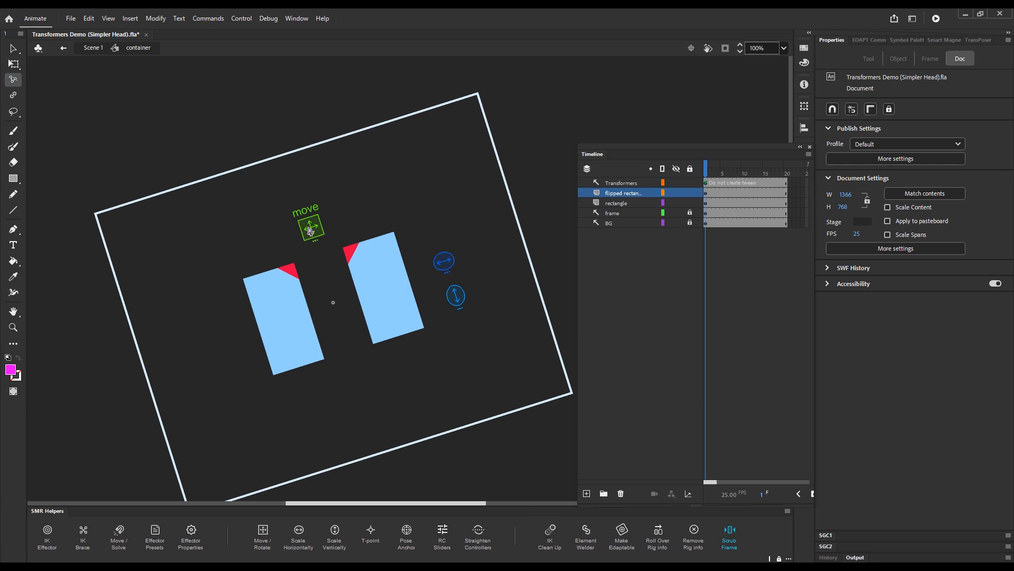
mouse_move(310, 231)
mouse_down()
mouse_move(336, 223)
mouse_move(262, 234)
mouse_move(361, 214)
mouse_move(289, 228)
mouse_move(329, 226)
mouse_move(297, 223)
mouse_move(312, 233)
mouse_move(316, 224)
mouse_move(315, 244)
mouse_up()
click(446, 263)
drag(446, 262, 444, 263)
- Return to Scene 1 and flip the container instance horizontally
click(94, 48)
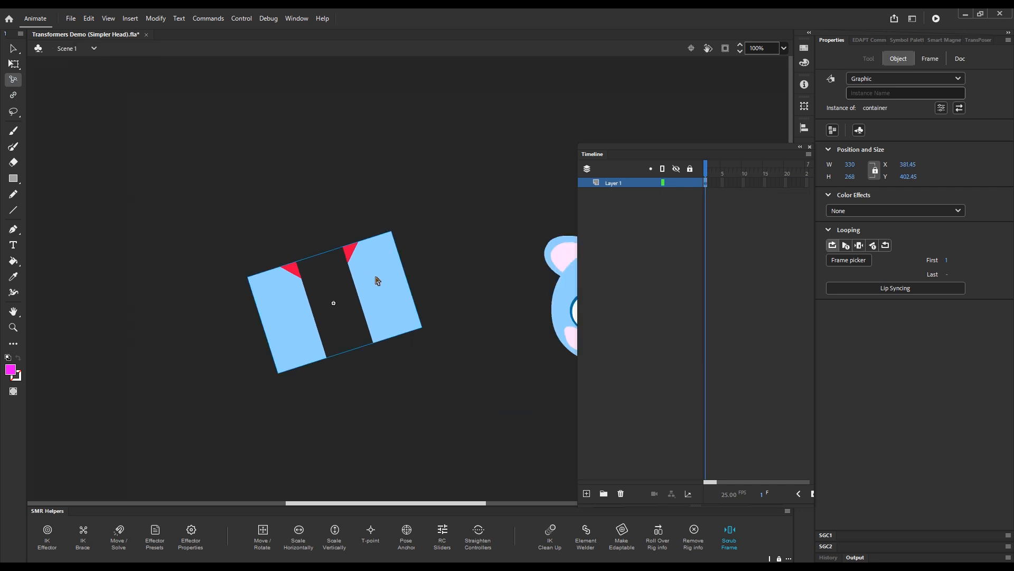
key(h)
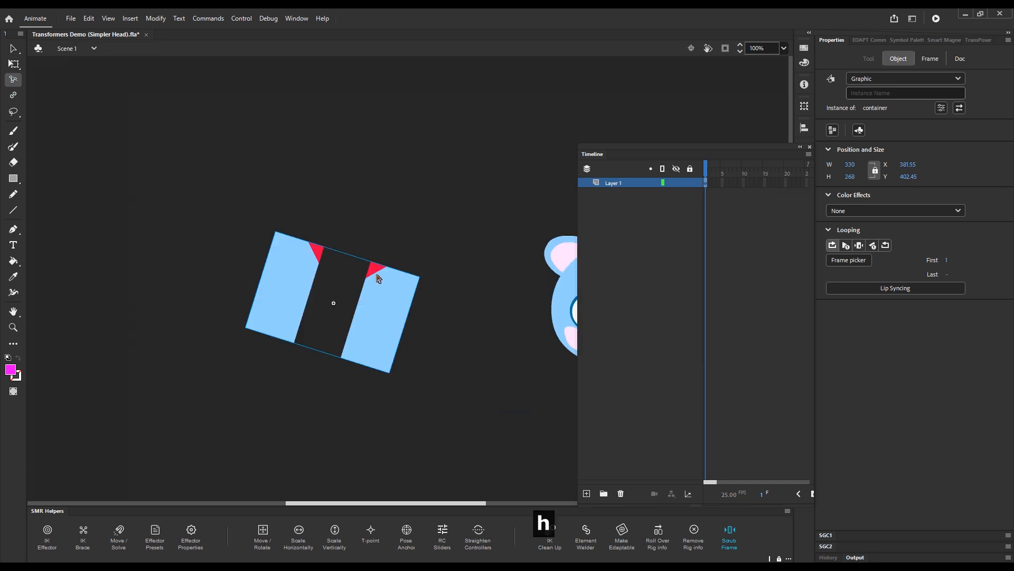
key(v)
- Inside the flipped container, apply Straighten Controllers so the Move transformer's label is no longer mirrored
double_click(377, 303)
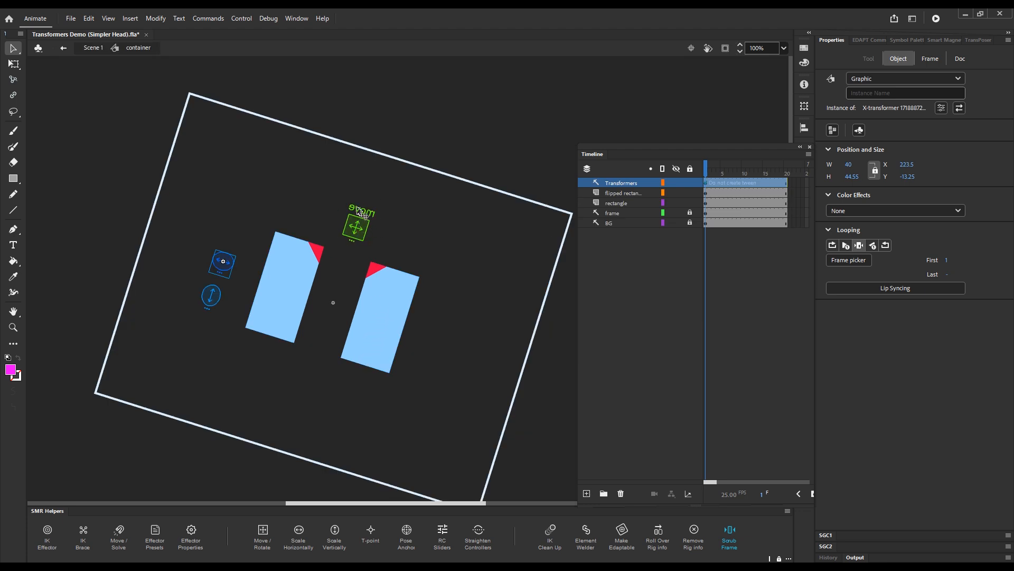
click(482, 537)
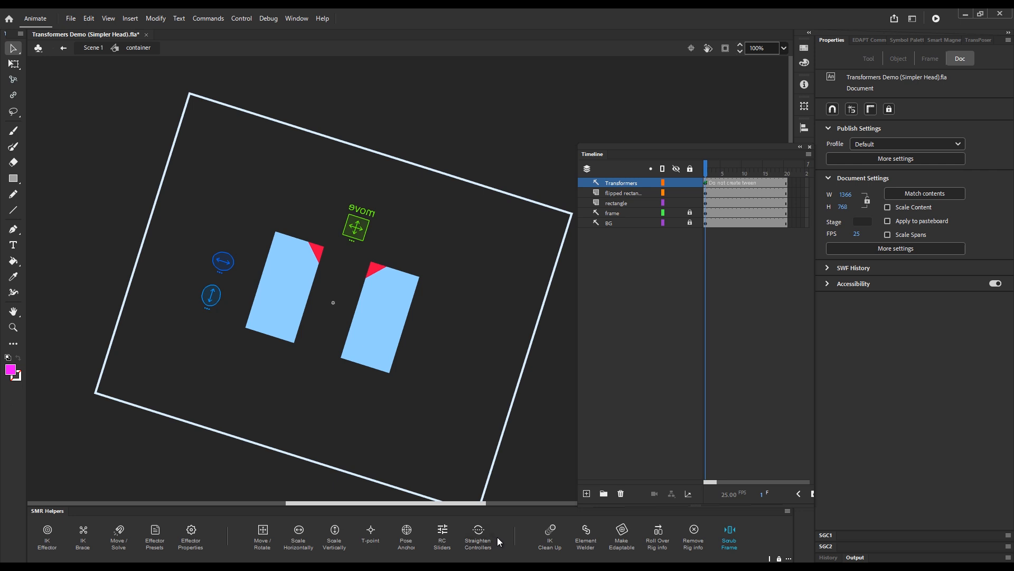
click(489, 538)
key(space)
drag(462, 303, 450, 274)
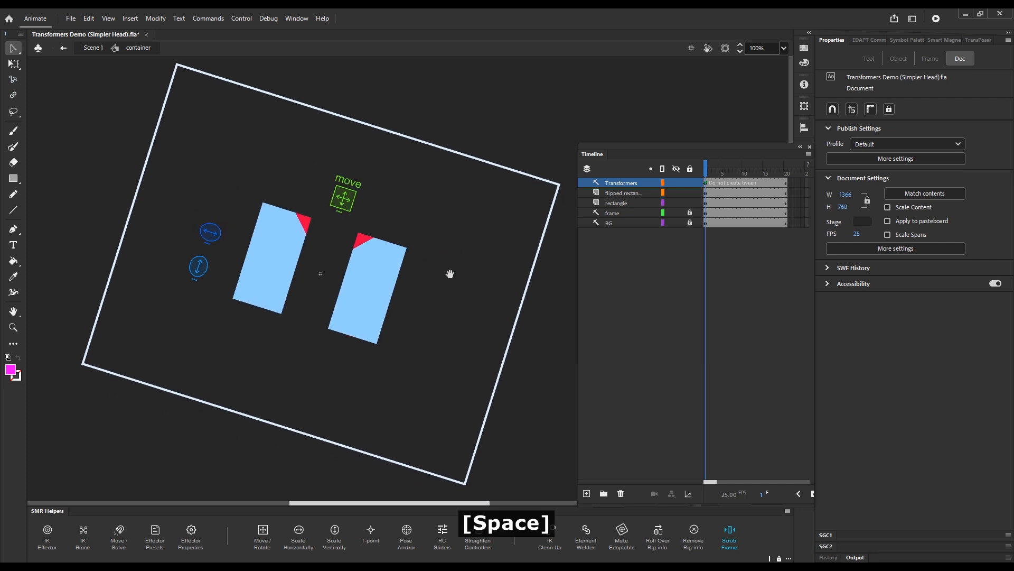
- Return to Scene 1 and open the bear head symbol, bun head, for editing
click(89, 48)
key(space)
drag(530, 180, 430, 186)
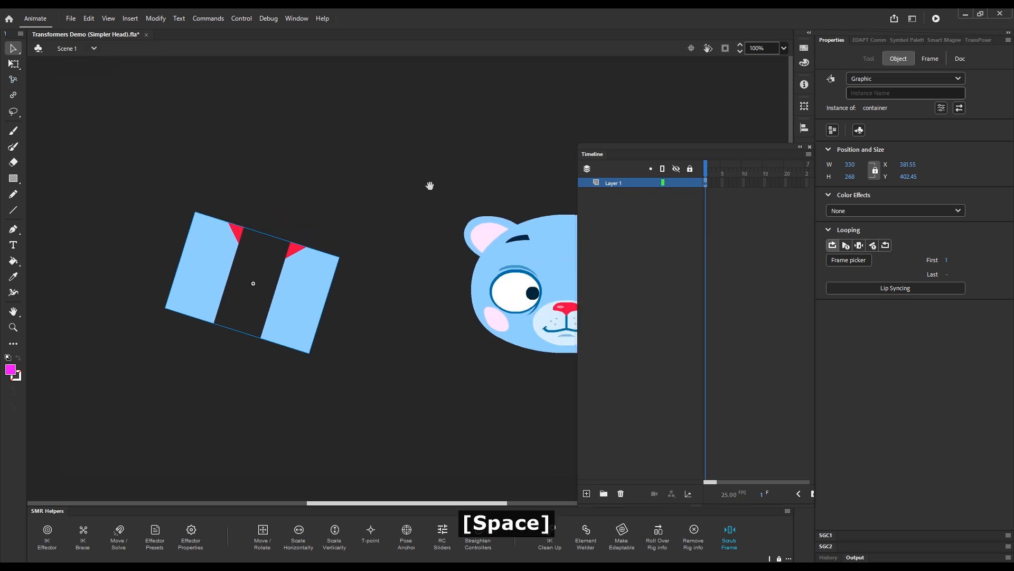
double_click(383, 307)
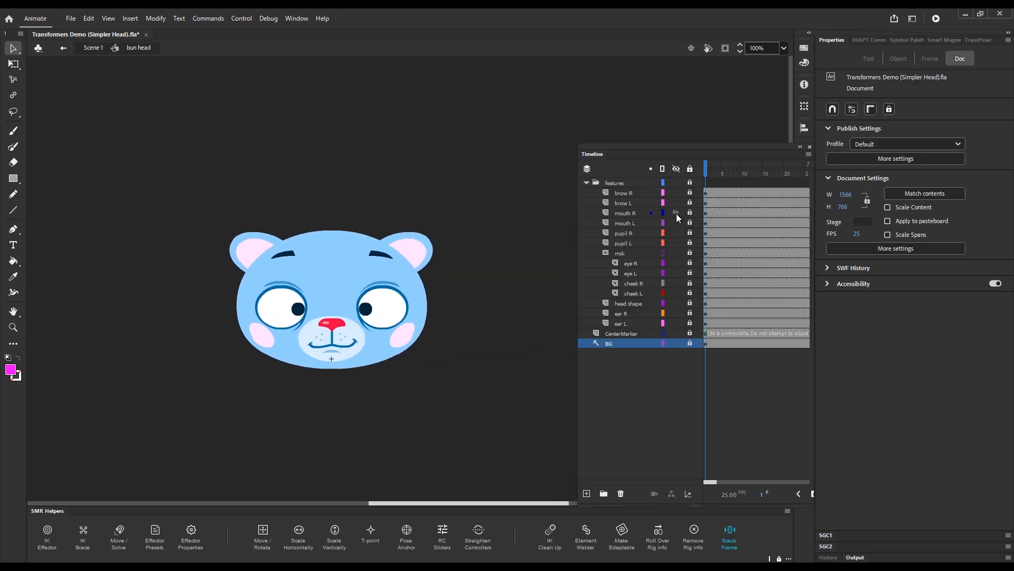
- Insert keyframes at frame 7 on all layers in the features folder
click(731, 183)
key(x)
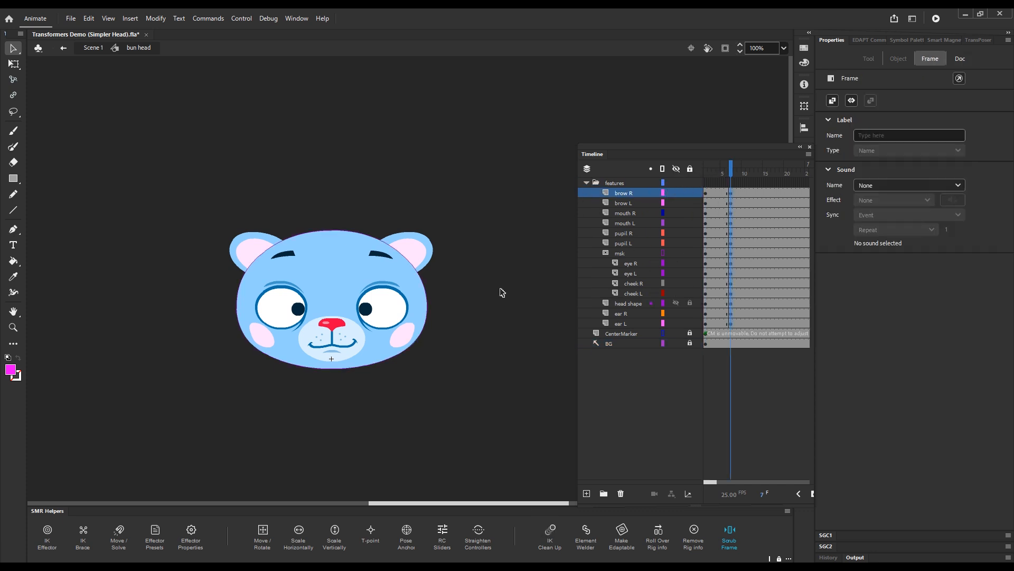
click(483, 346)
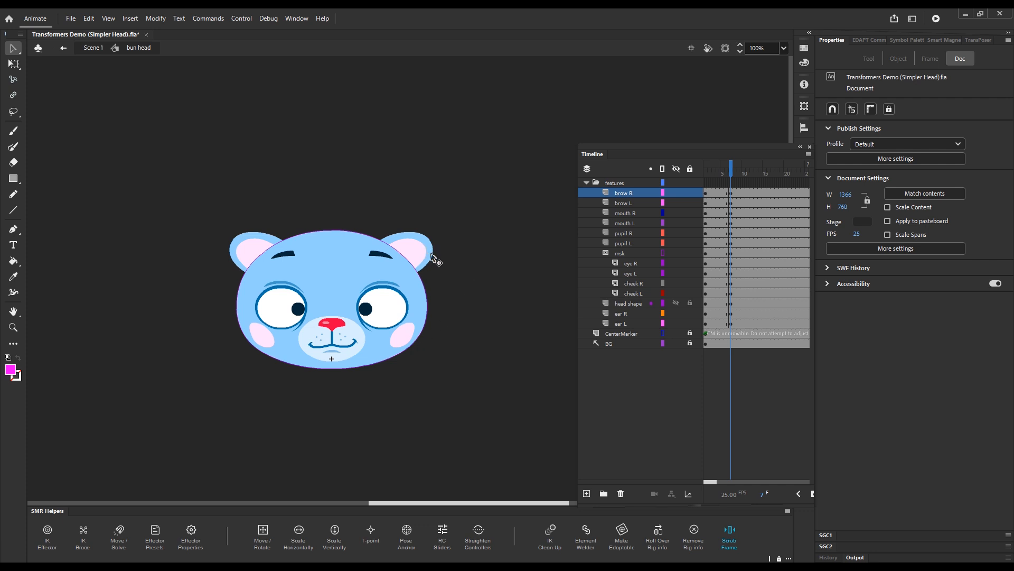
- Pull both ears away from the head and offset the head shape from its mask outline
drag(430, 249, 478, 207)
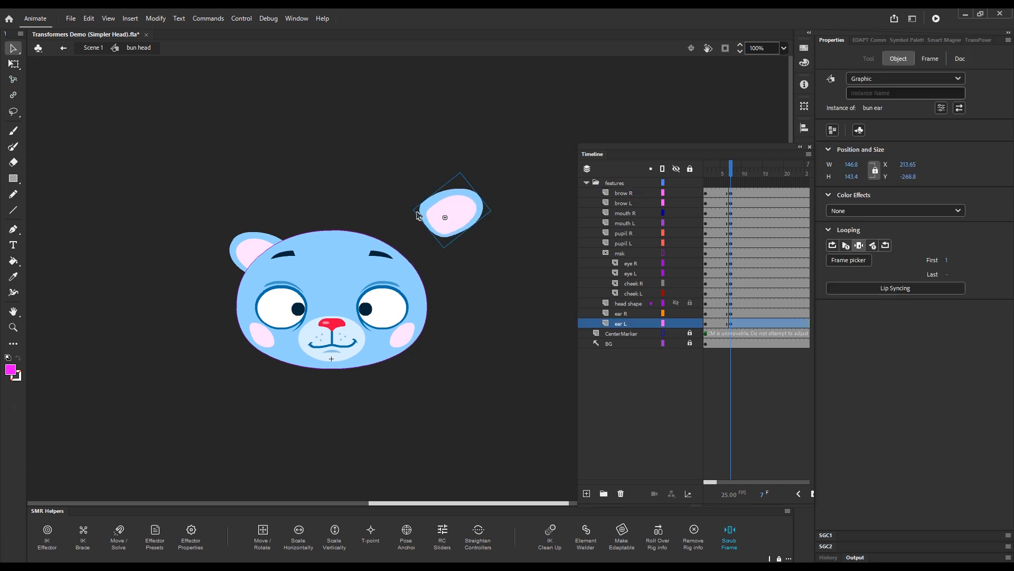
drag(245, 246, 218, 200)
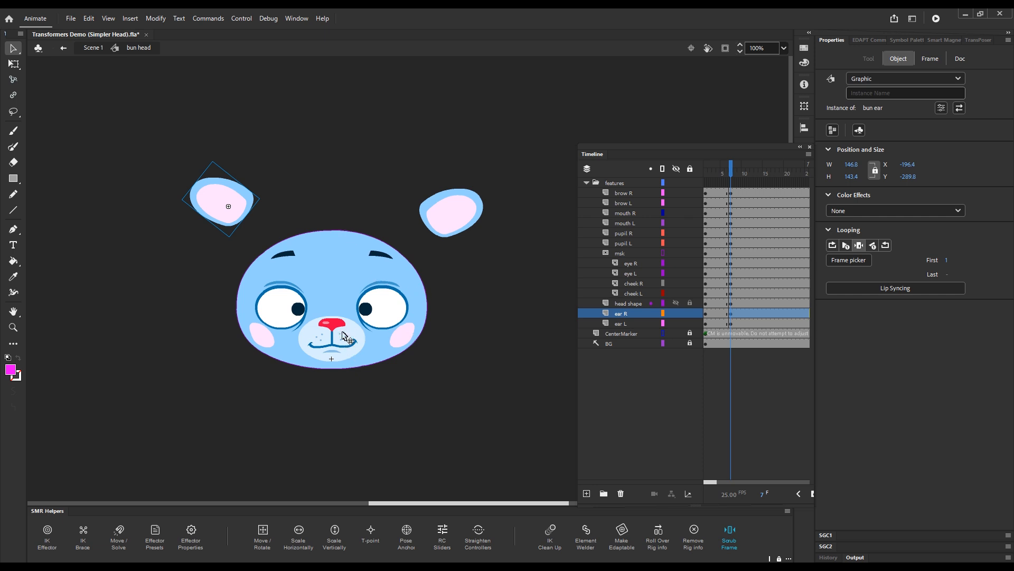
drag(423, 283, 450, 280)
drag(242, 300, 210, 299)
- Move both eyes off the face and place their pupils back on them
drag(457, 307, 507, 297)
drag(294, 305, 370, 191)
drag(366, 309, 503, 307)
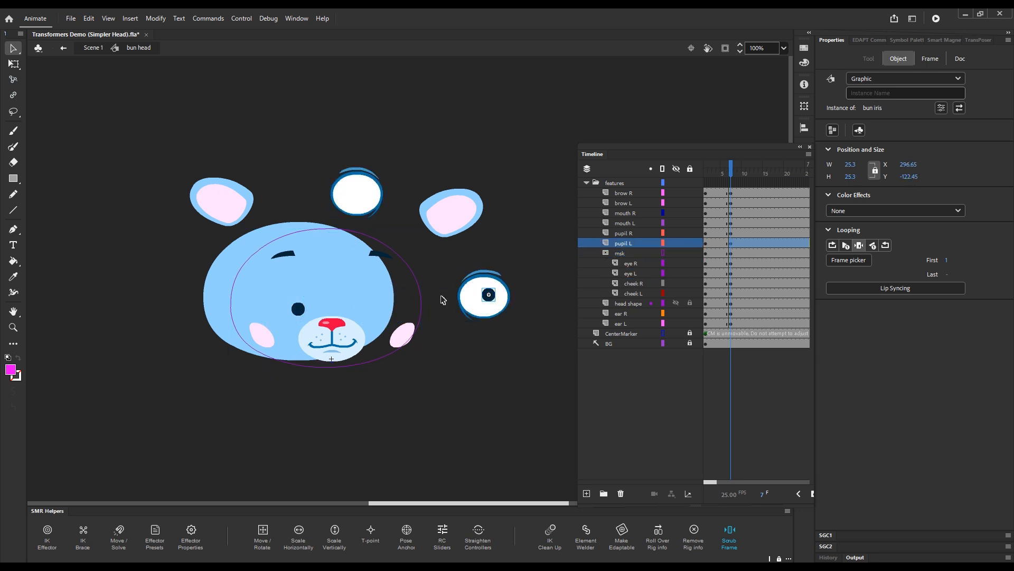
drag(299, 309, 354, 197)
- Move both cheeks outside the head and reposition the two brows on the shifted head shape
drag(408, 341, 451, 356)
drag(264, 338, 217, 357)
drag(380, 255, 410, 246)
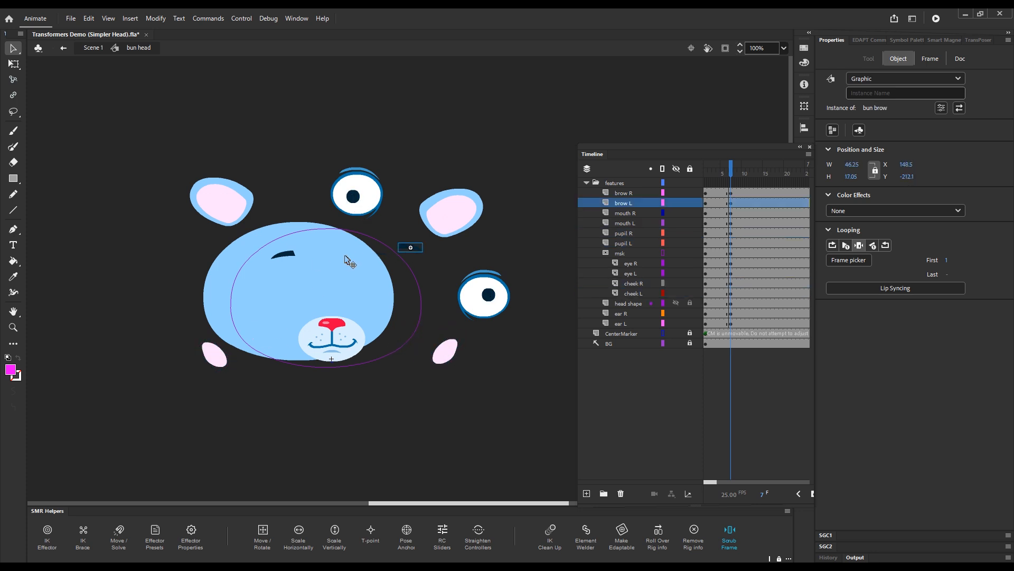
drag(285, 255, 254, 273)
drag(411, 247, 350, 270)
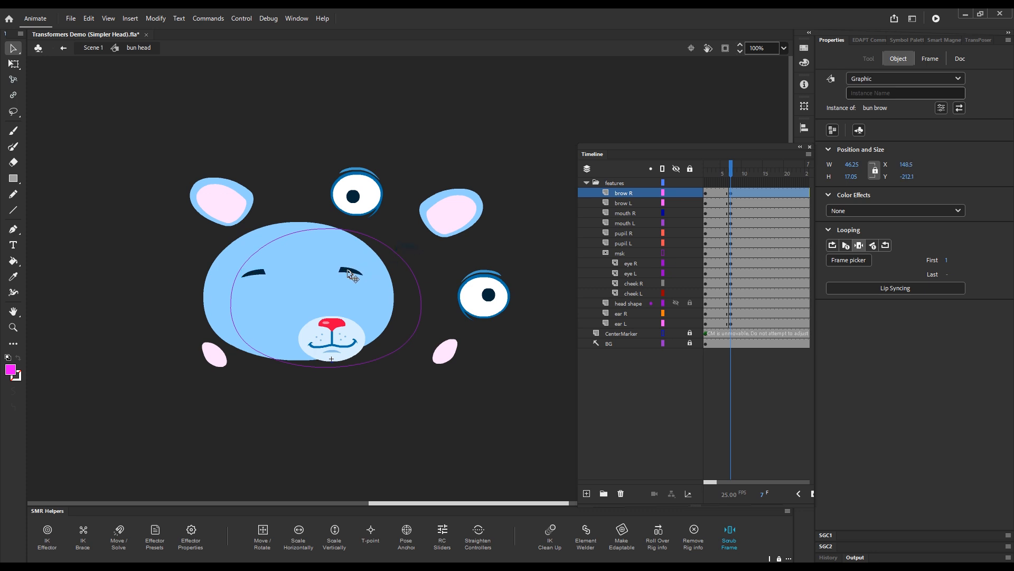
- Pull the two mouth halves apart, inspect the inside of one mouth half symbol, and return to bun head
drag(351, 344, 380, 325)
drag(312, 329, 301, 307)
mouse_move(376, 332)
mouse_down()
mouse_move(356, 315)
mouse_move(291, 301)
mouse_move(362, 329)
mouse_move(300, 314)
mouse_move(360, 324)
mouse_up()
double_click(359, 326)
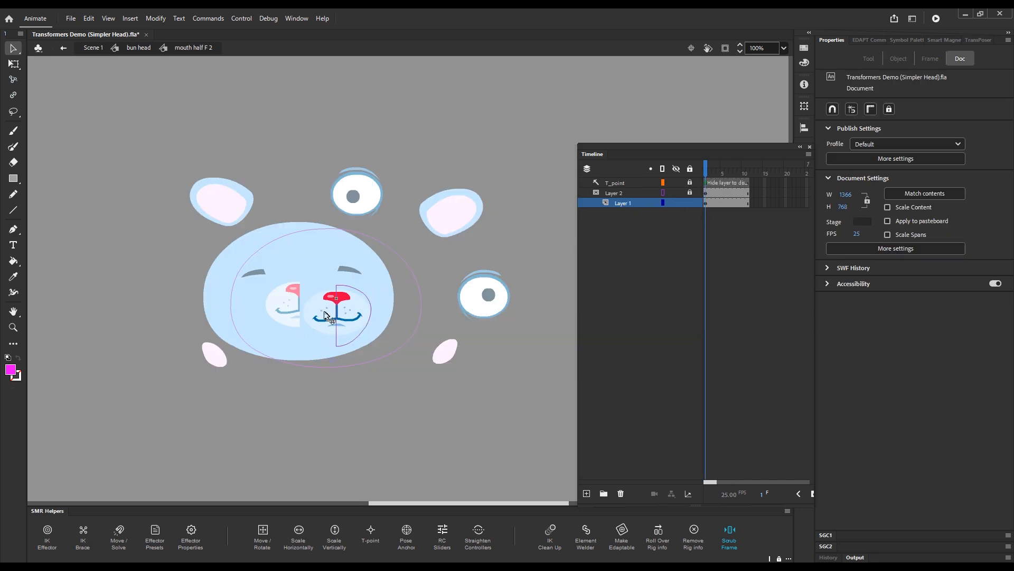
double_click(399, 373)
- Remove the frame 7 keyframes from every layer from brow R down to ear L
click(732, 193)
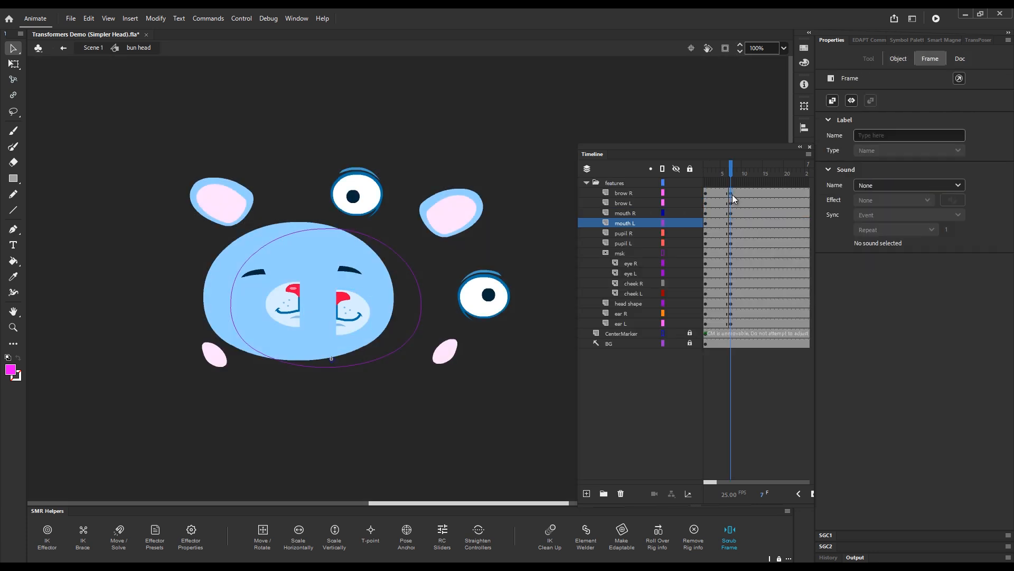
shift+click(731, 323)
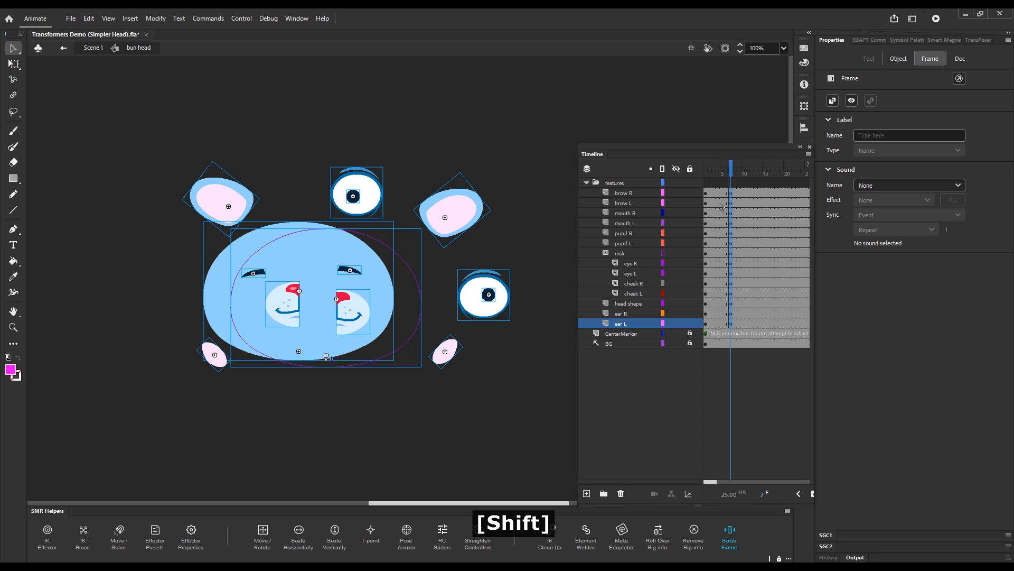
key(shift+x)
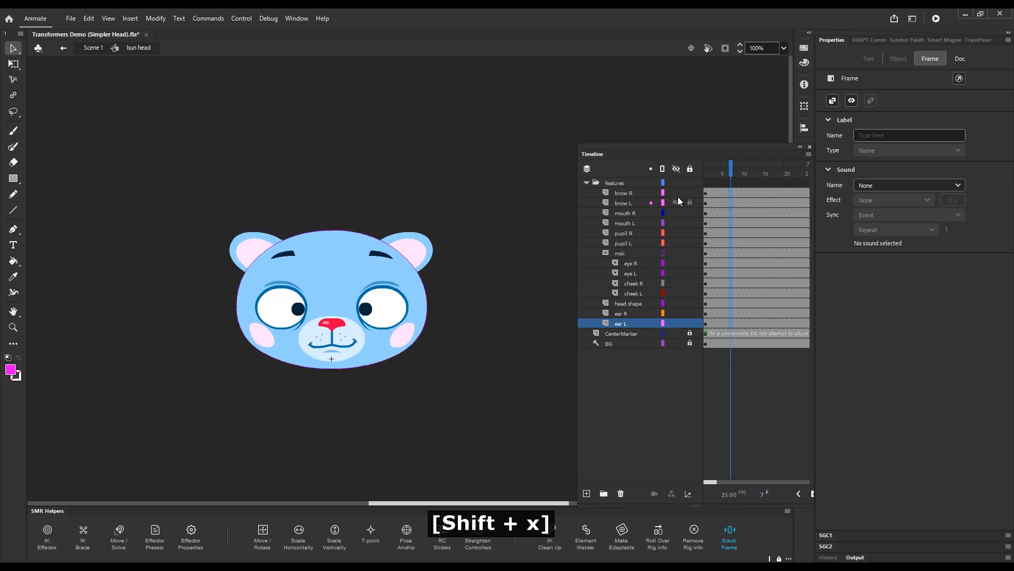
click(512, 285)
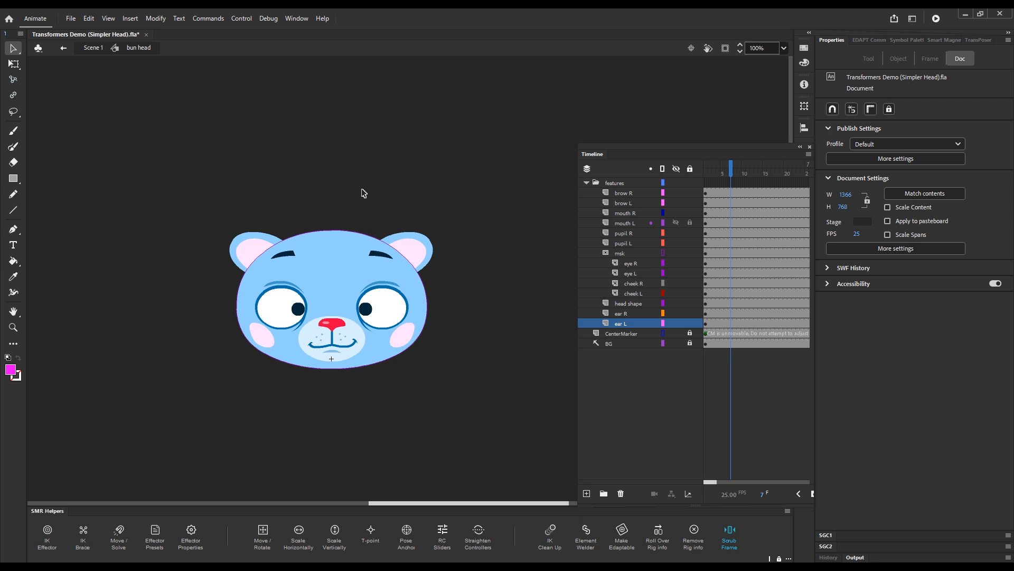
- Create a vertical scale transformer for the head shape and its mask, place it beside the left cheek, and enlarge it
drag(347, 189, 331, 246)
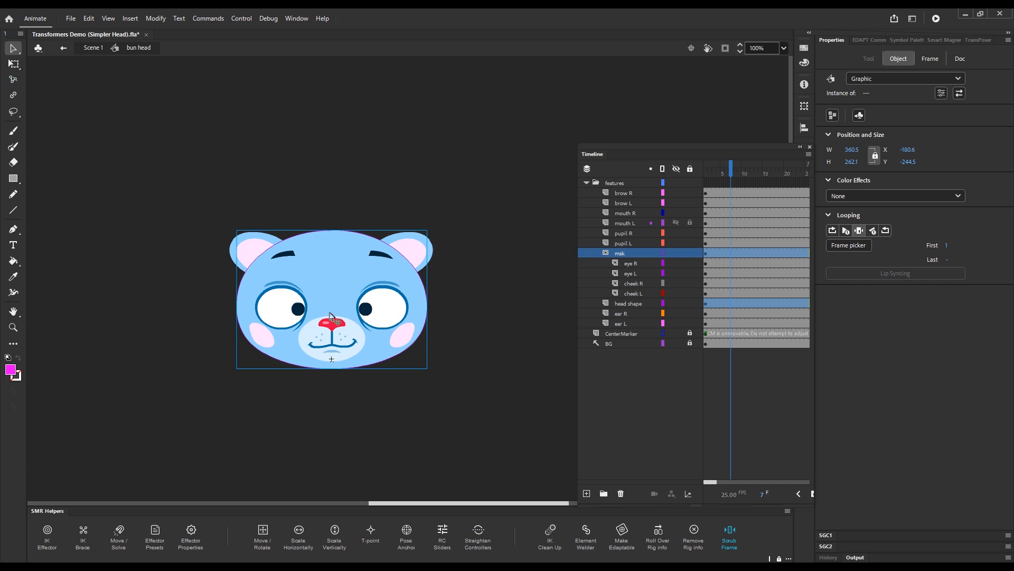
click(335, 538)
drag(409, 278, 195, 339)
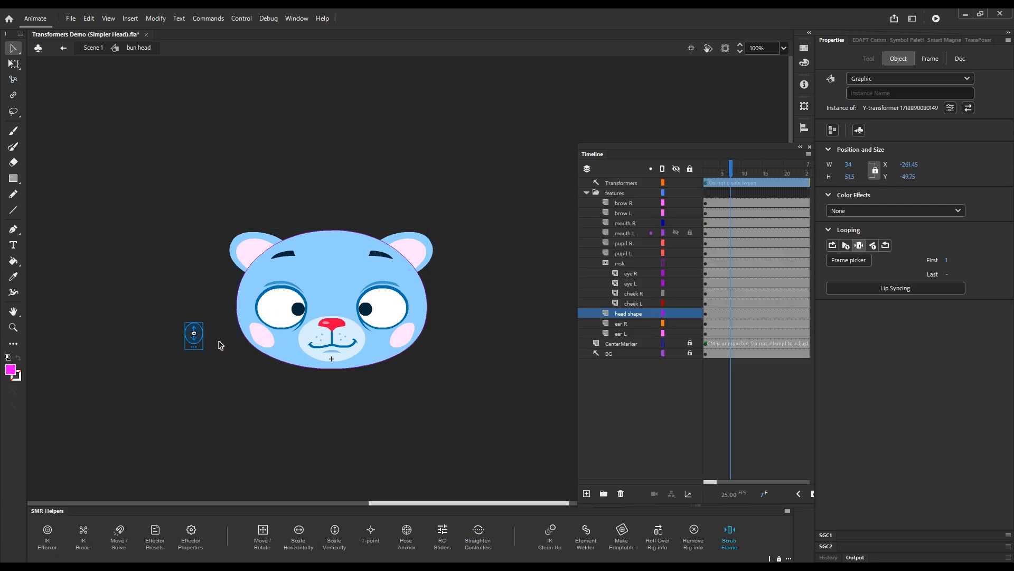
key(q)
drag(203, 322, 202, 344)
click(229, 363)
click(262, 437)
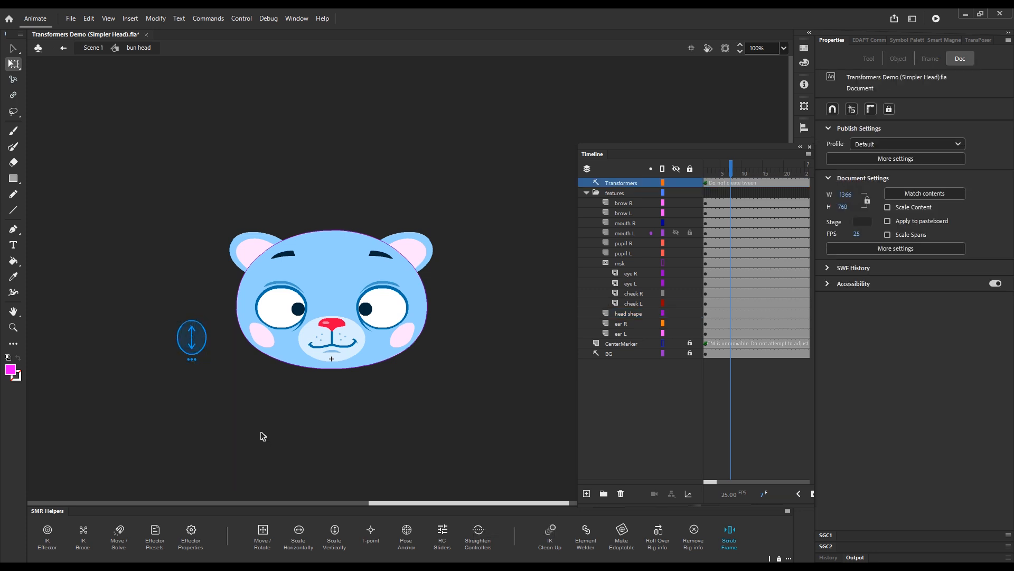
- Create a Move transformer for both ears and place it centered above the head
click(252, 241)
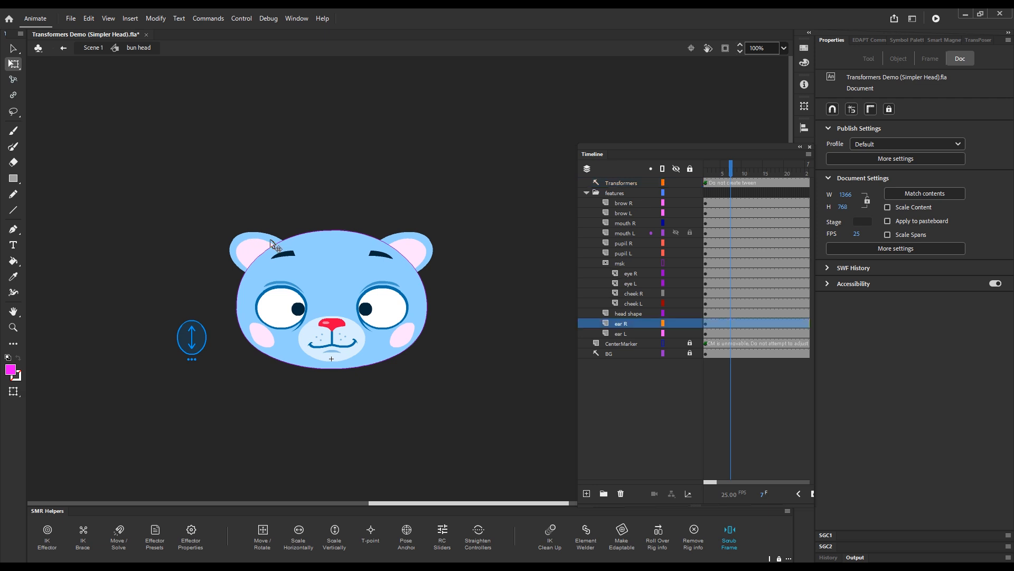
shift+click(415, 249)
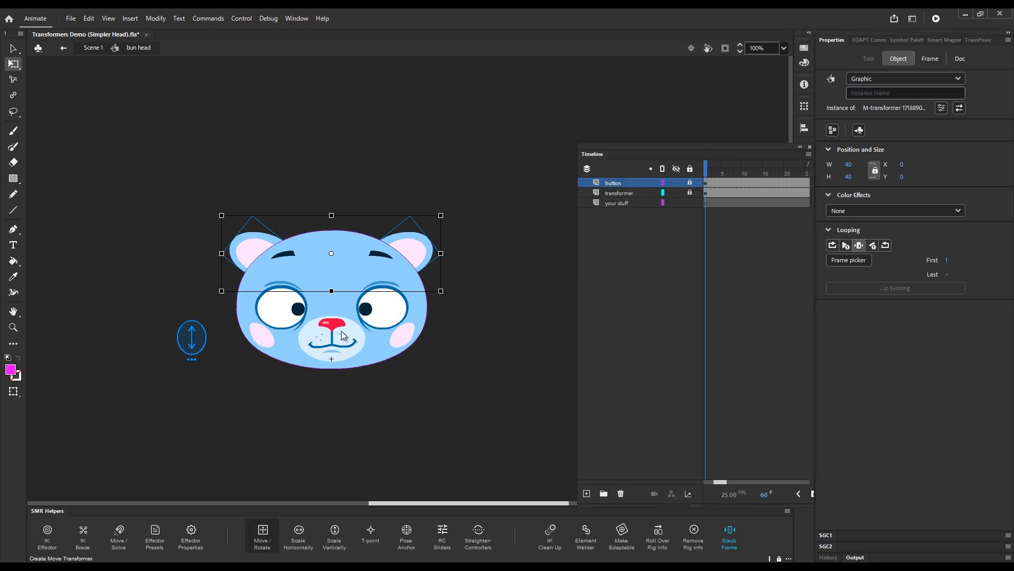
drag(416, 283, 336, 183)
click(372, 138)
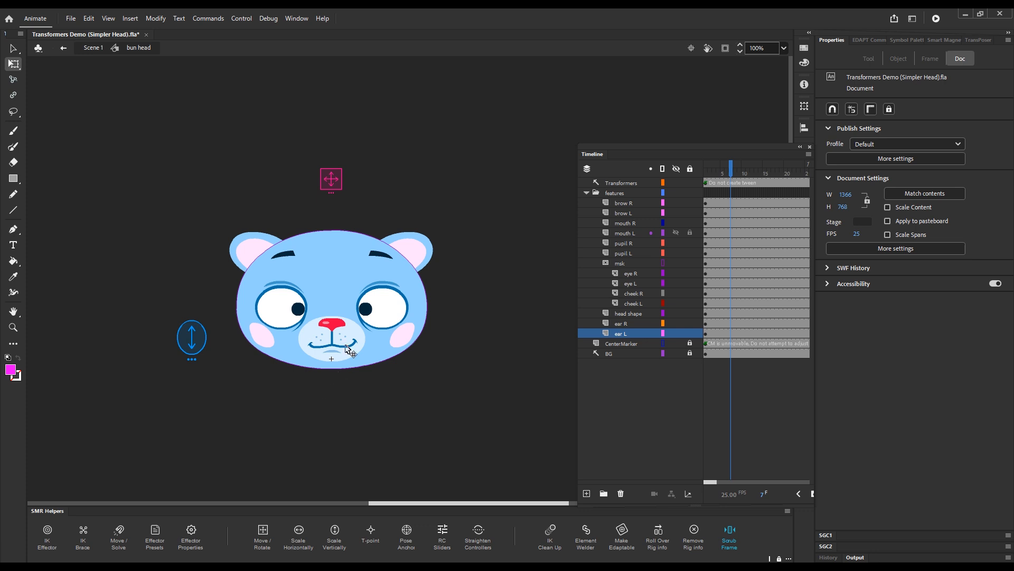
- Lock the msk and head shape layers to keep them out of the next selection
drag(281, 385, 303, 359)
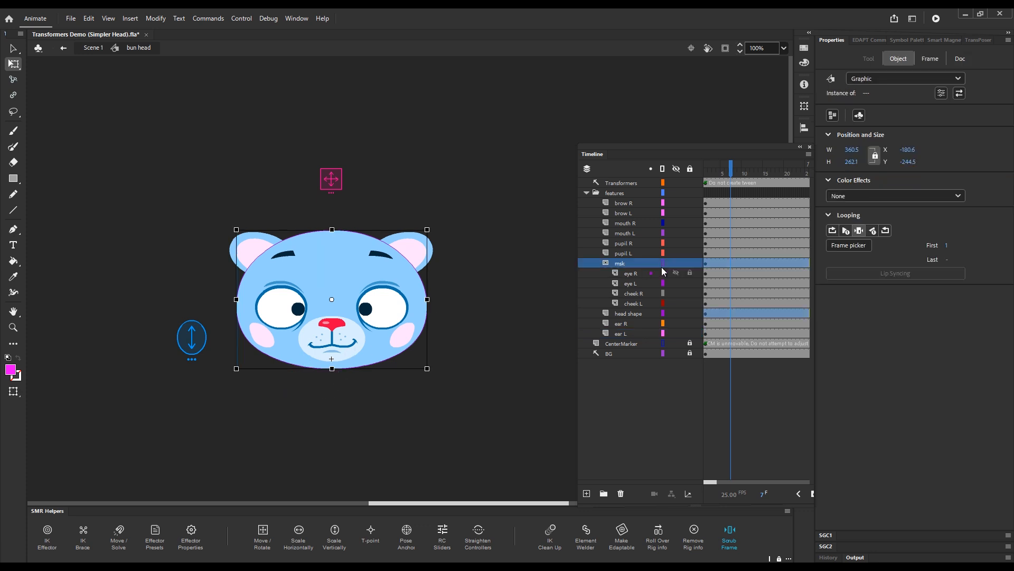
click(692, 264)
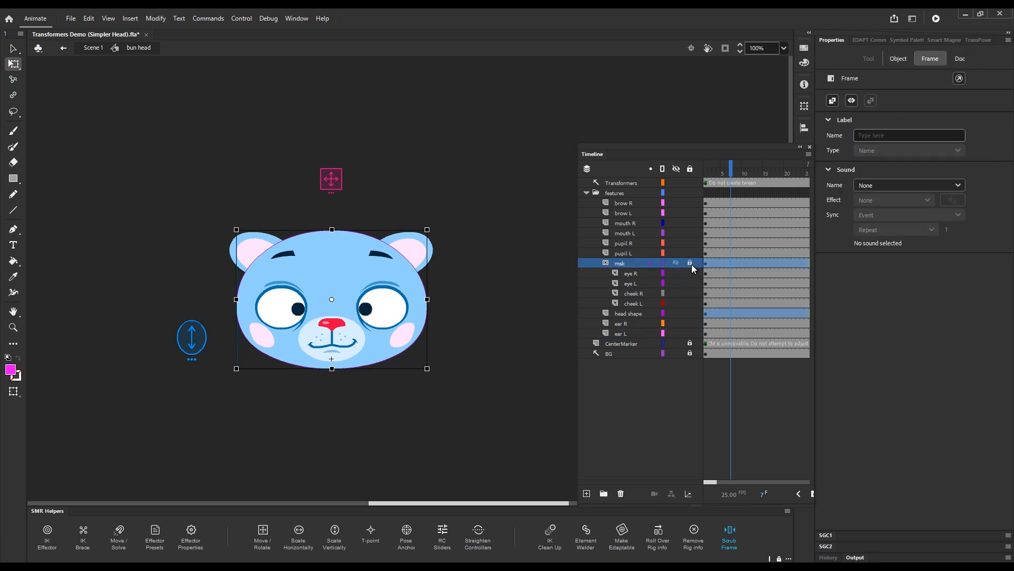
click(690, 314)
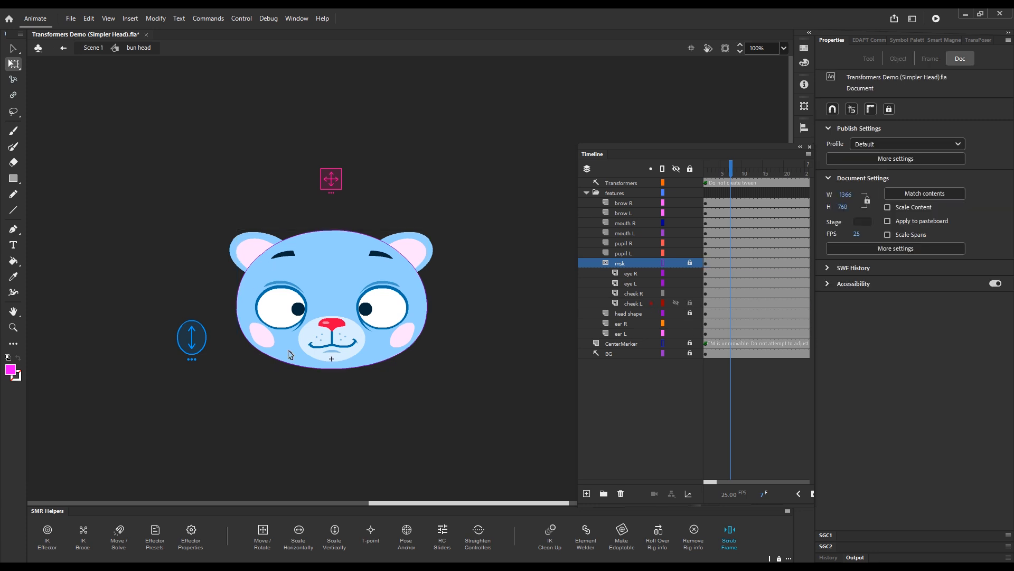
- Create a Move transformer for all facial features without the ears, place it above and left of the head, and enlarge it
drag(258, 376, 398, 255)
ctrl+shift+click(415, 251)
ctrl+shift+click(261, 249)
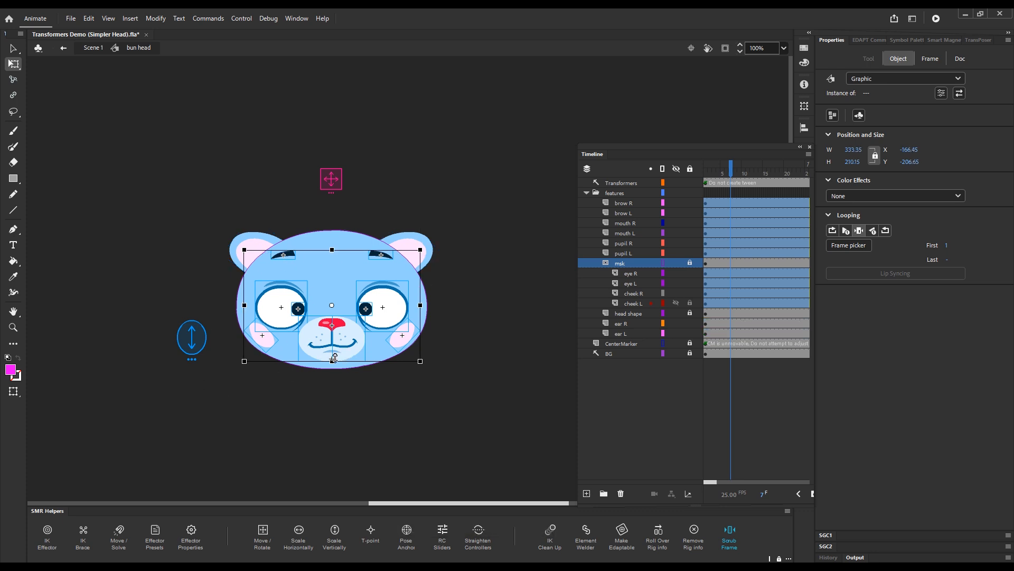
click(263, 529)
drag(417, 282, 201, 185)
click(217, 173)
drag(149, 165, 211, 227)
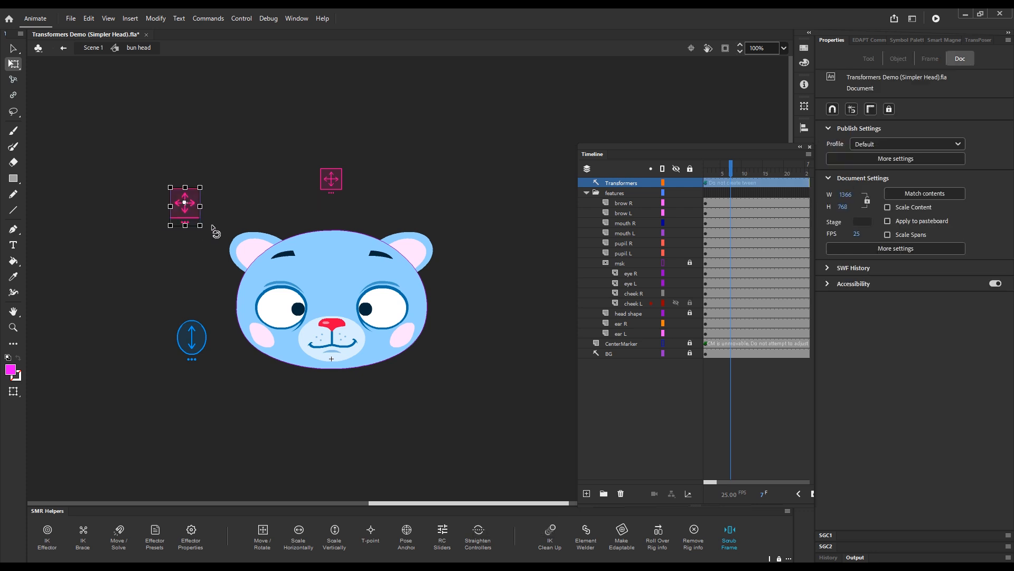
- Tint the facial features' Move transformer light blue, sampling the color from the head
click(872, 208)
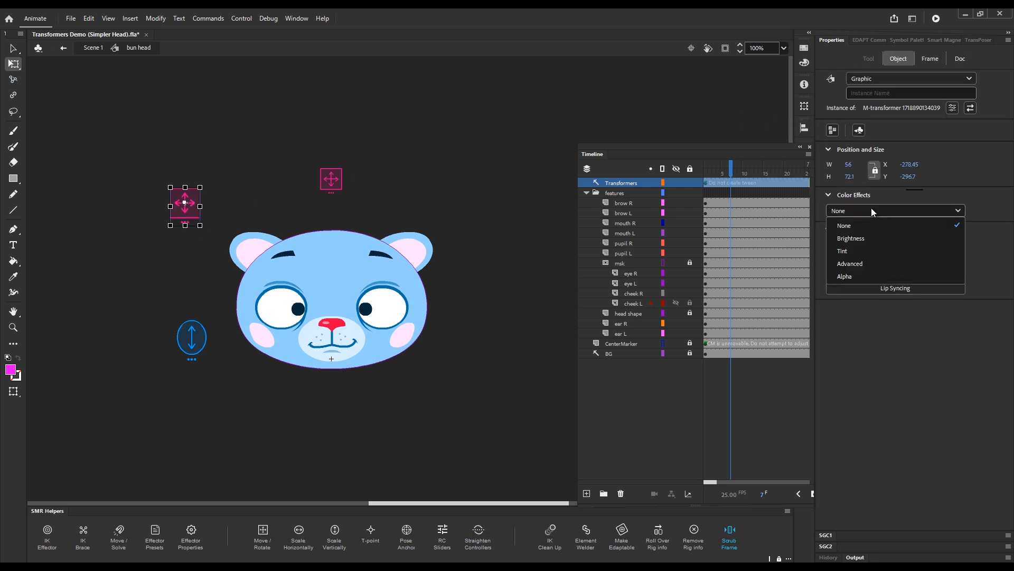
click(881, 250)
click(959, 213)
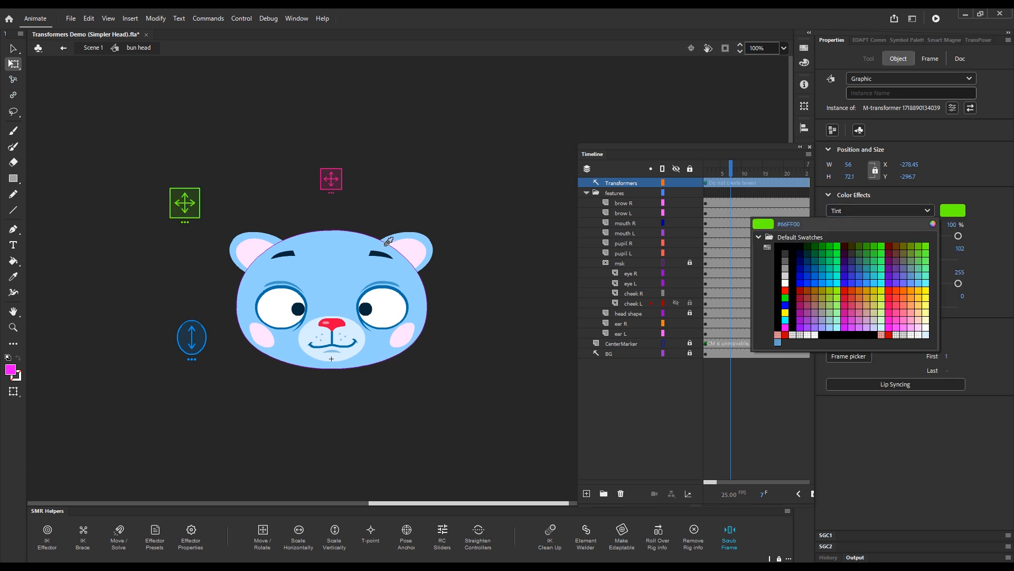
click(345, 261)
- Create a horizontal scale transformer for the brow, eye, pupil, cheek and mouth on the L layers and place it right of the head
drag(451, 159, 489, 186)
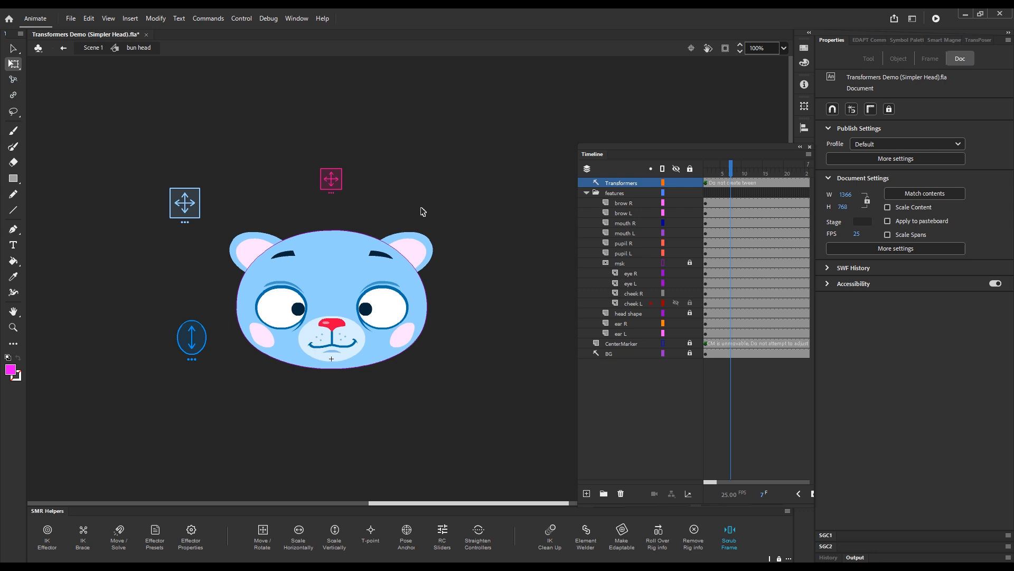
drag(447, 205, 344, 387)
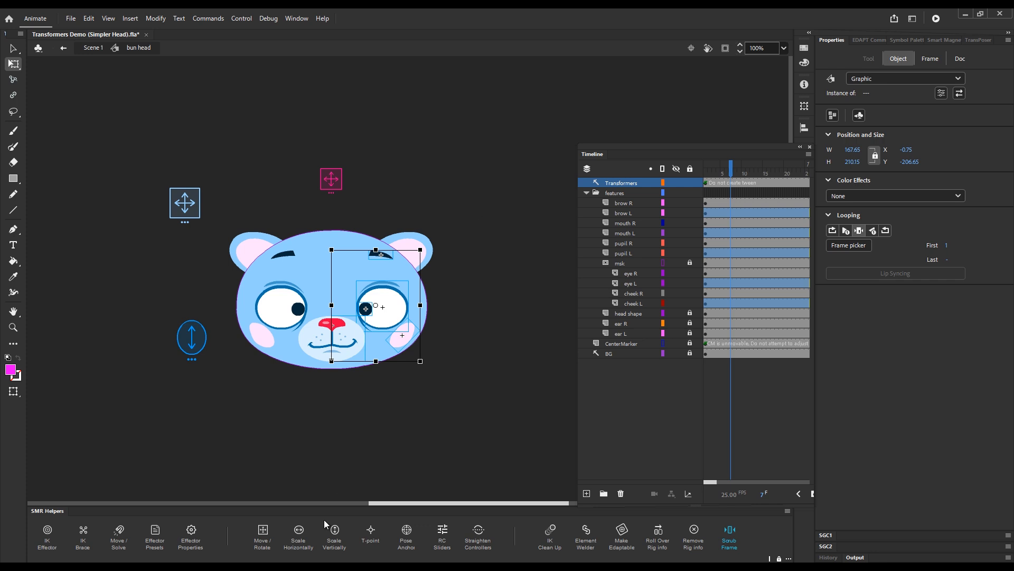
click(301, 534)
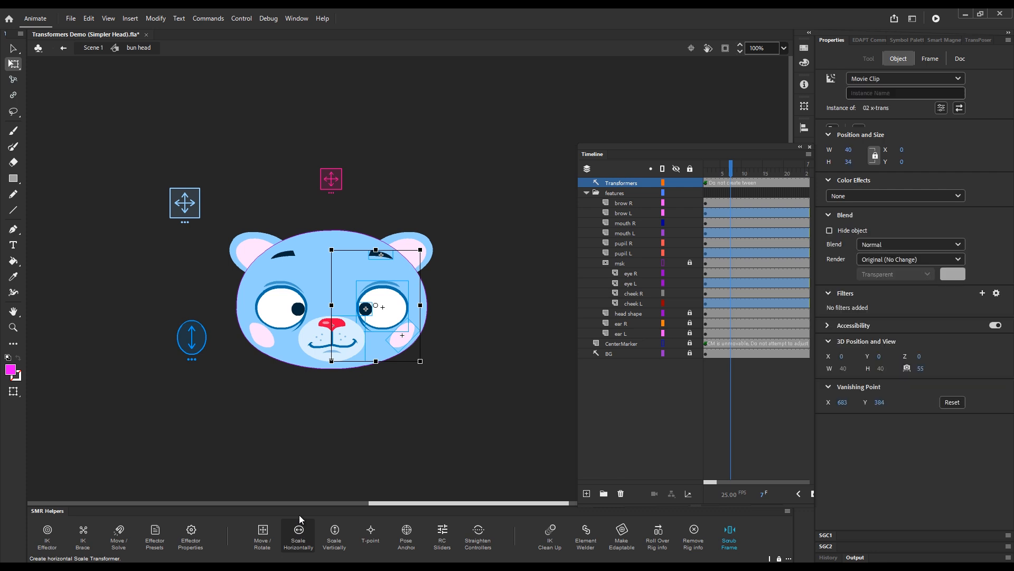
drag(473, 267, 497, 357)
drag(412, 279, 446, 310)
key(g)
key(ctrl+z)
key(v)
- Create a horizontal scale transformer for the R-layer features, place it left of the head, and move the vertical scale transformer lower
drag(244, 419, 333, 245)
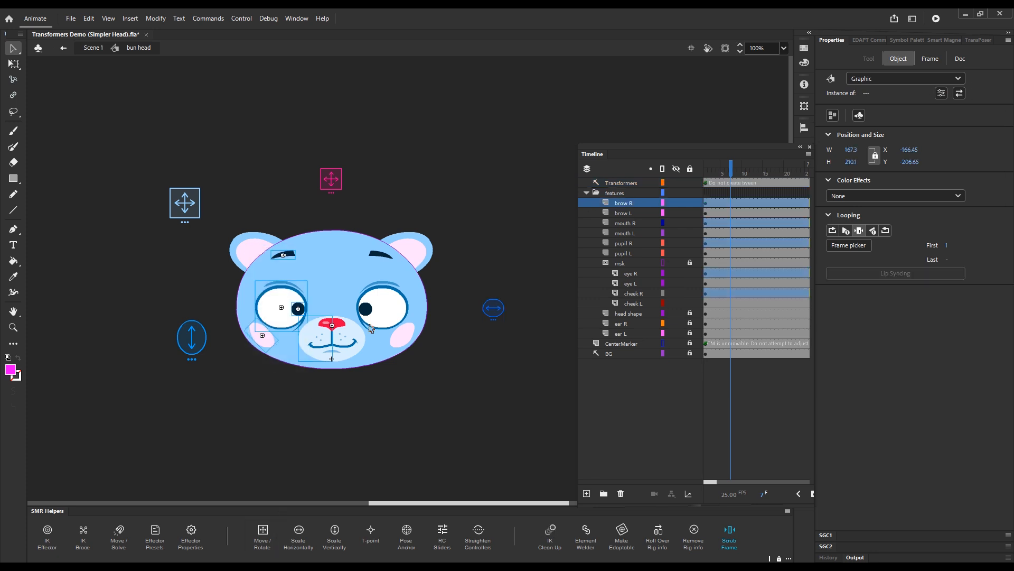
click(293, 512)
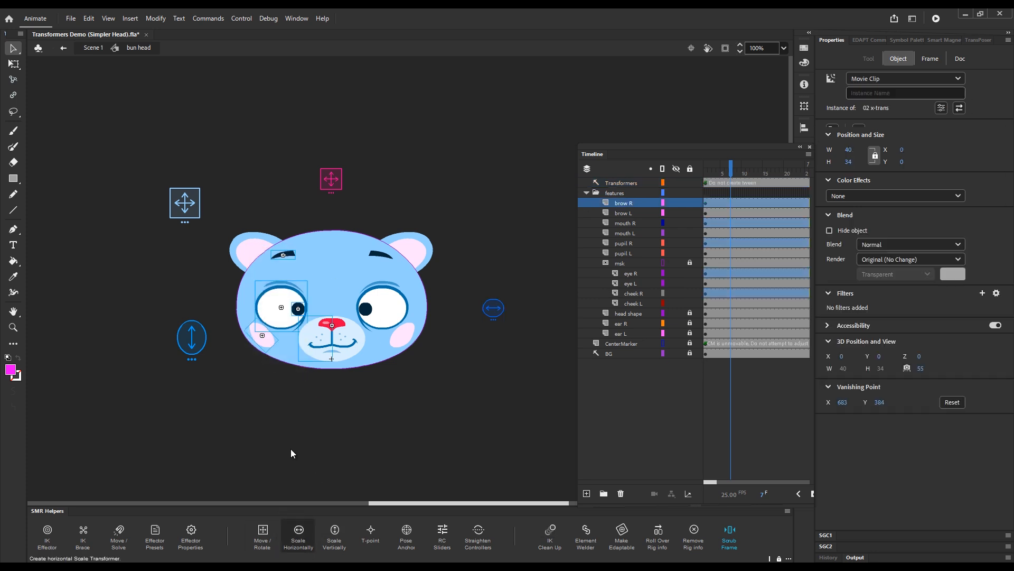
drag(417, 278, 189, 299)
drag(194, 340, 192, 399)
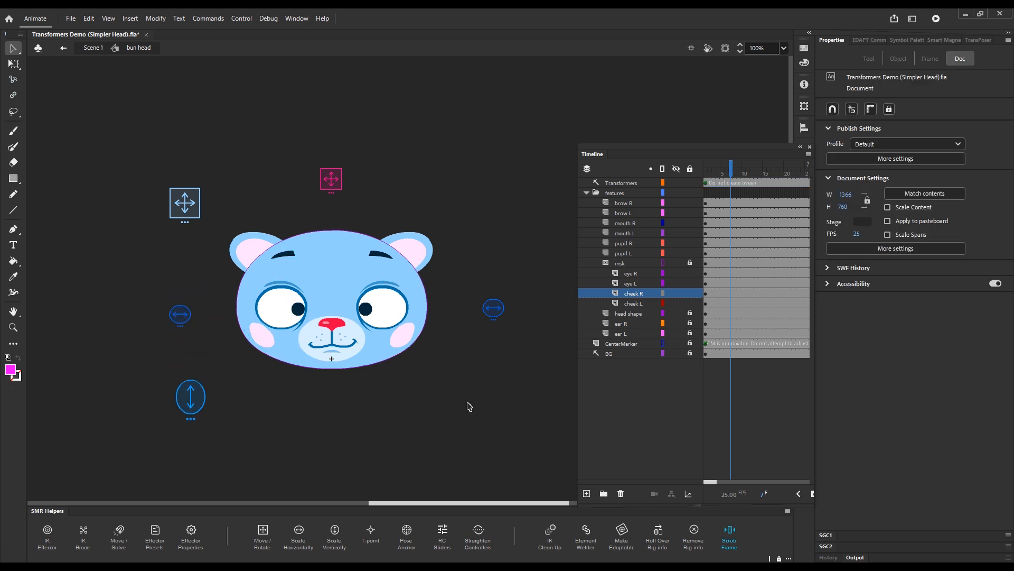
- Create a vertical scale transformer for both eyes and place it below the head
drag(258, 276, 411, 303)
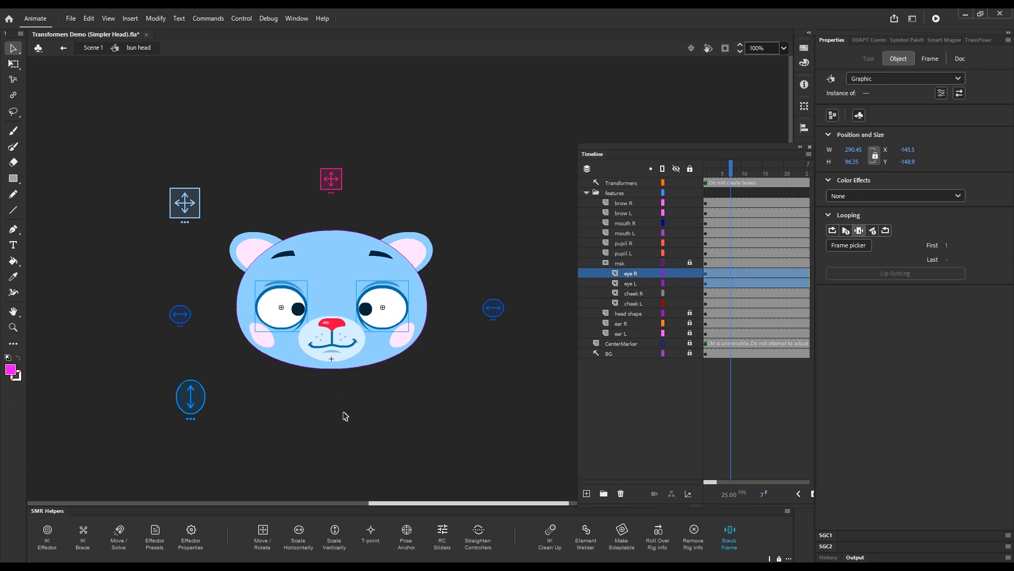
click(336, 531)
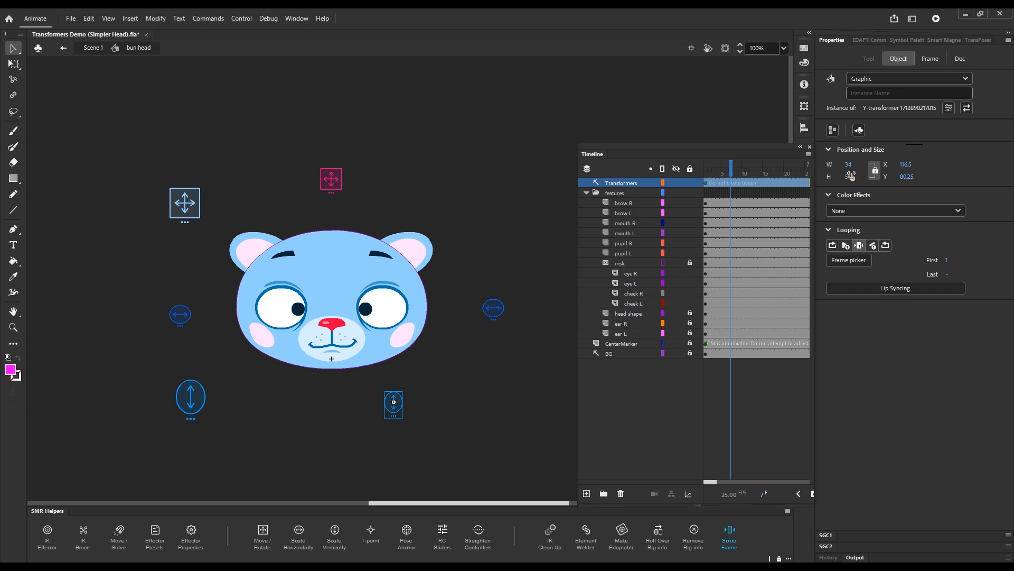
- Tint the eyes' vertical scale transformer white, #FFFFFF
click(861, 210)
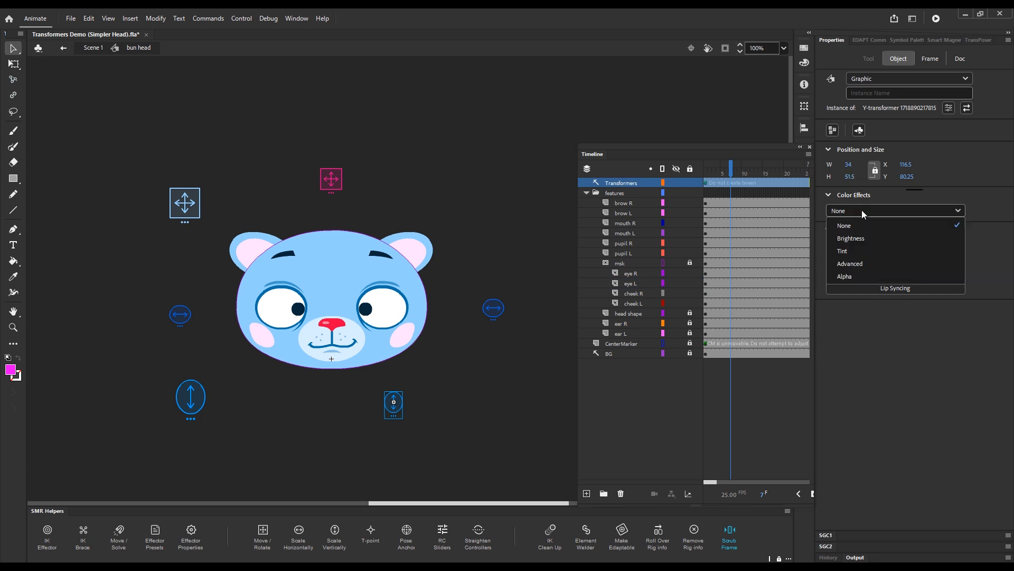
click(869, 250)
click(953, 210)
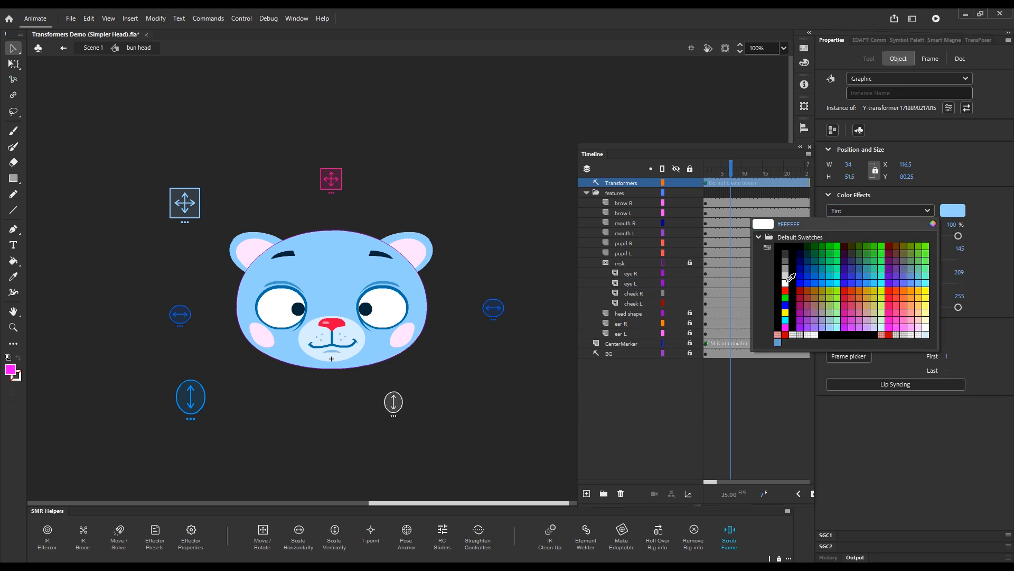
- Try out the white transformer by scaling both eyes vertically
click(394, 403)
key(g)
drag(395, 396, 395, 349)
- Create a Move transformer for both brows and place it right of the head, beside the ear
key(v)
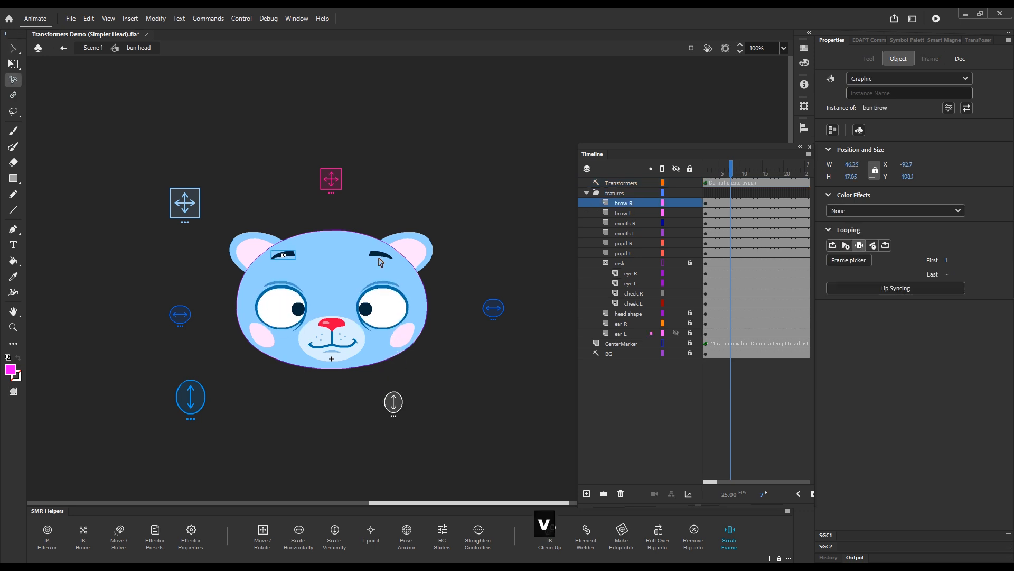
shift+click(381, 262)
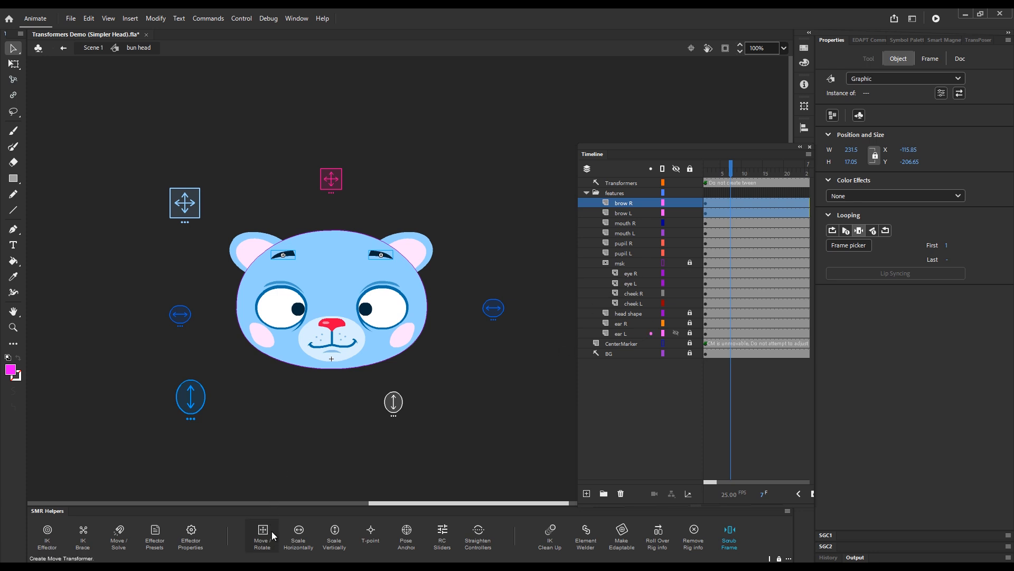
drag(411, 279, 471, 236)
- Tint the brows' Move transformer bright green, #66FF00, and deselect it
click(868, 210)
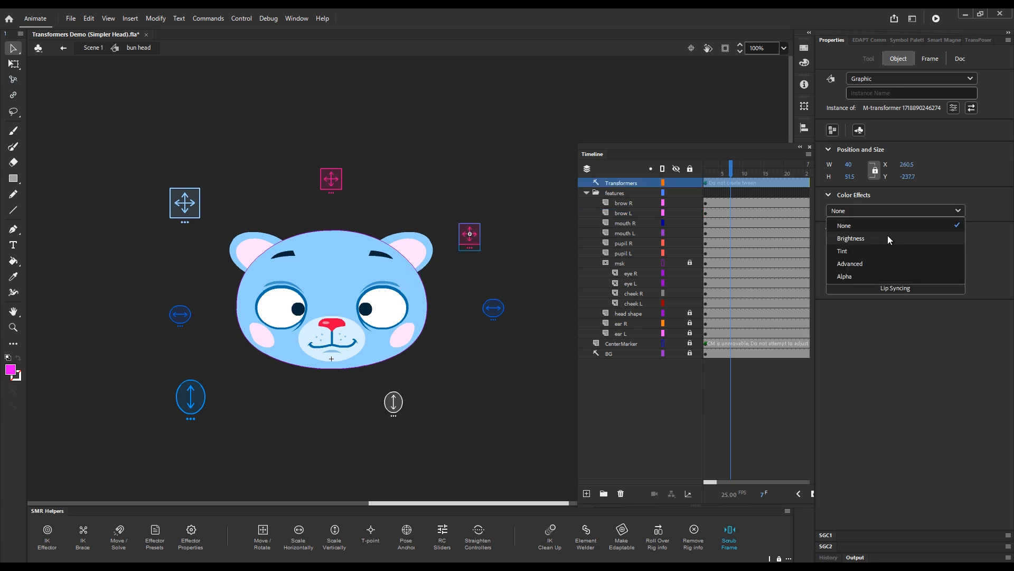
click(876, 250)
click(953, 210)
click(927, 244)
click(449, 329)
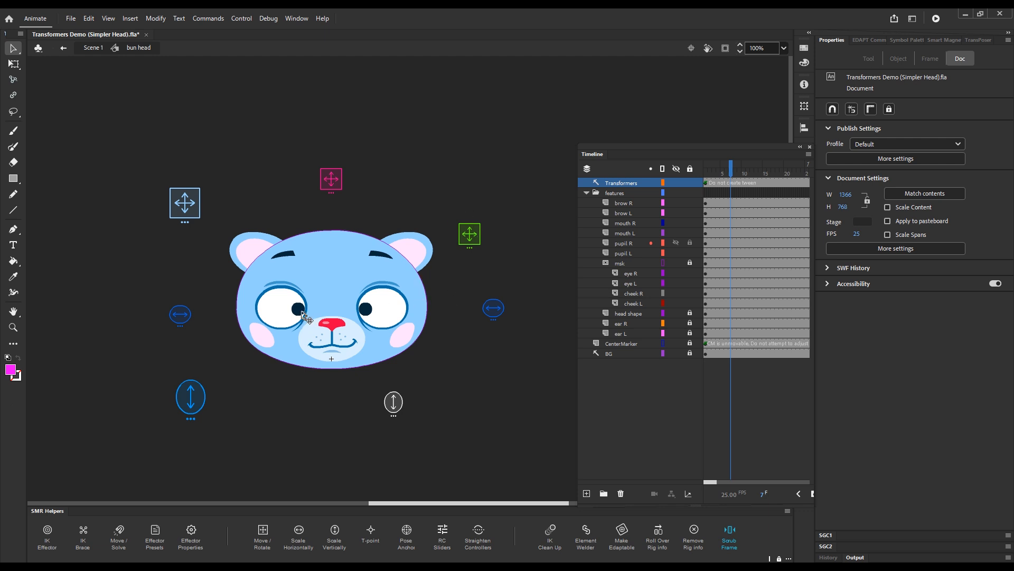
- Create a Move transformer for both pupils and place it beside the head's lower right edge
click(301, 312)
shift+click(370, 314)
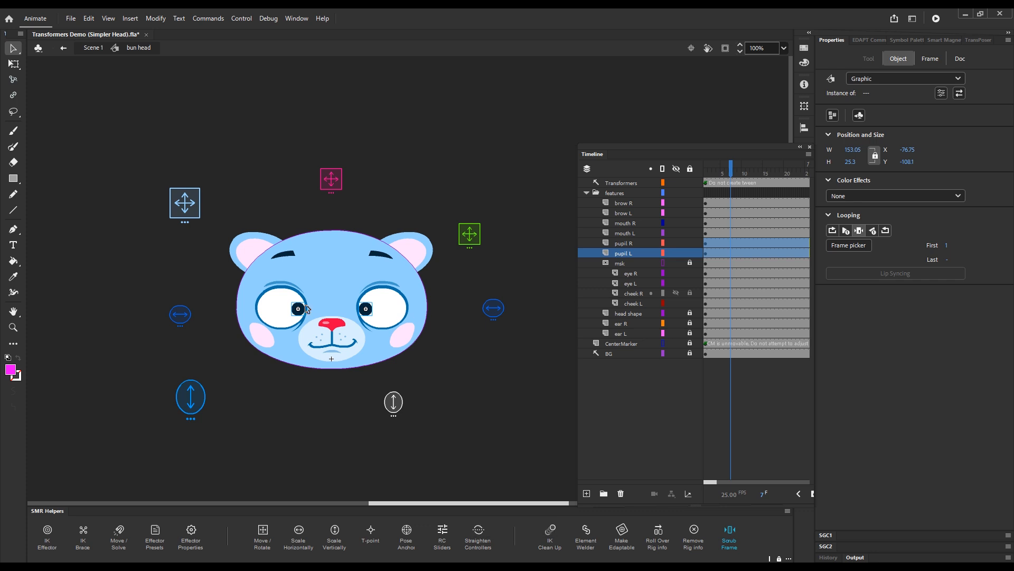
click(264, 537)
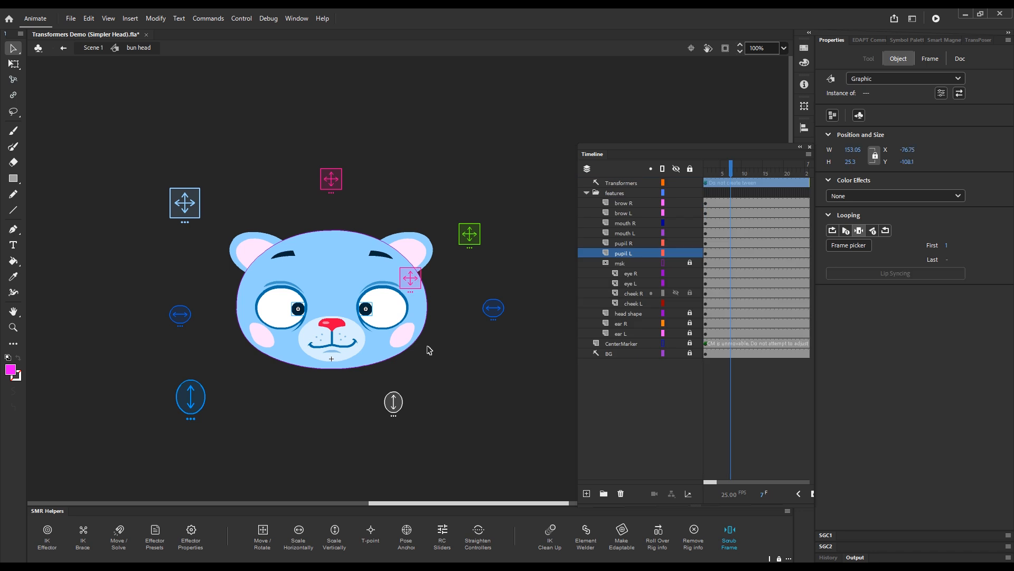
click(452, 354)
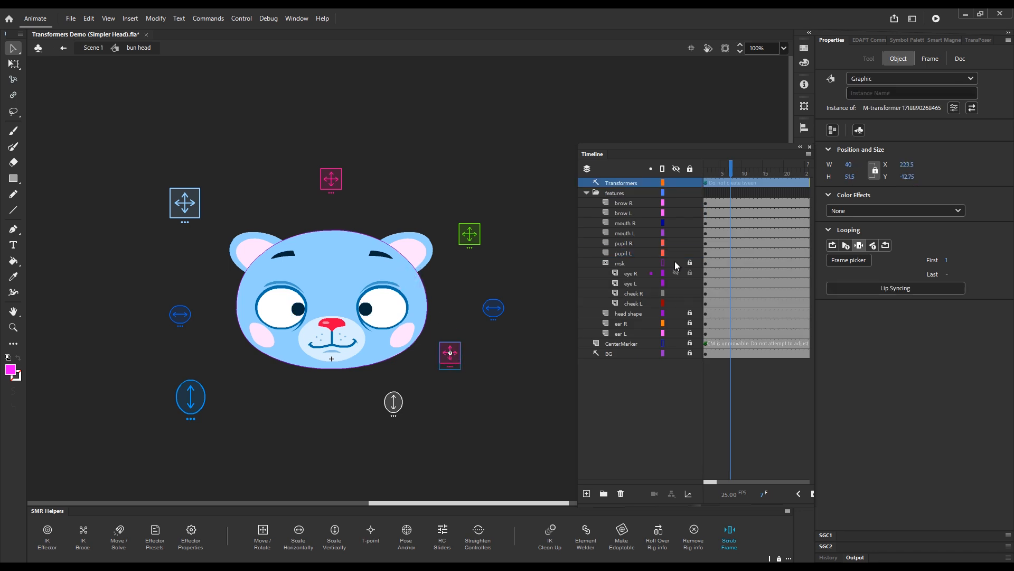
- Tint the Move transformer of both pupils yellow and deselect it
click(868, 209)
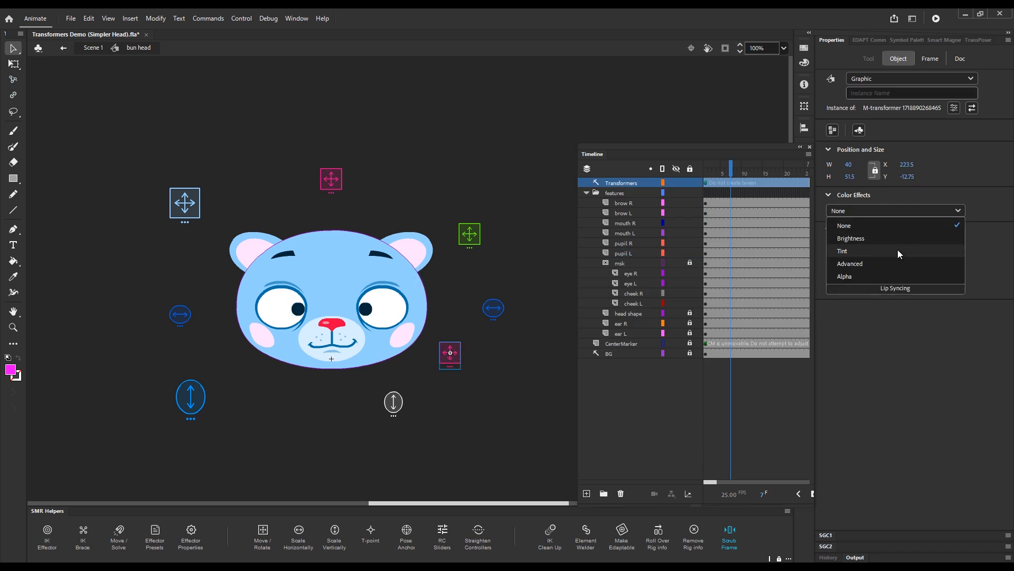
click(898, 250)
click(953, 210)
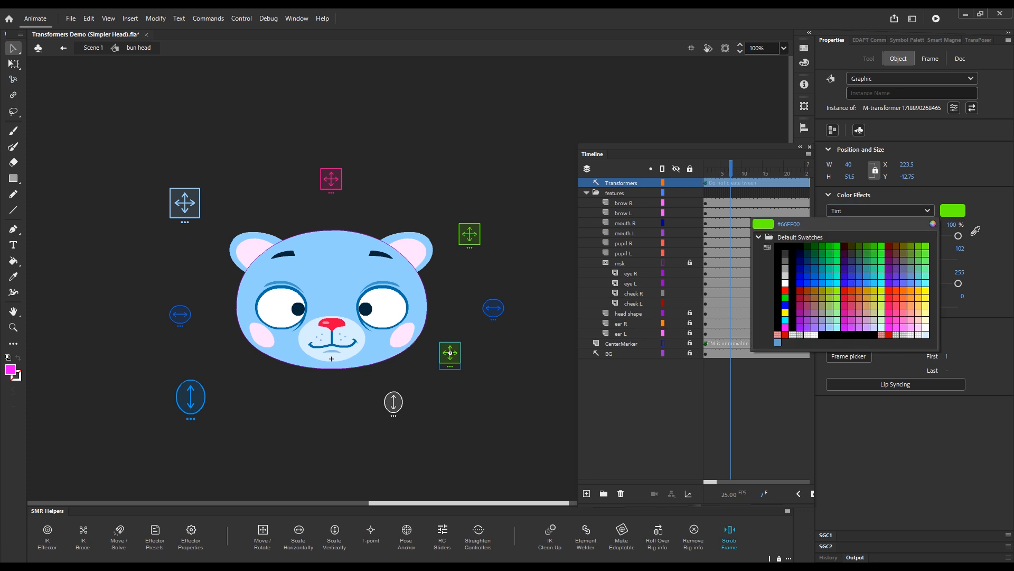
click(922, 289)
click(529, 364)
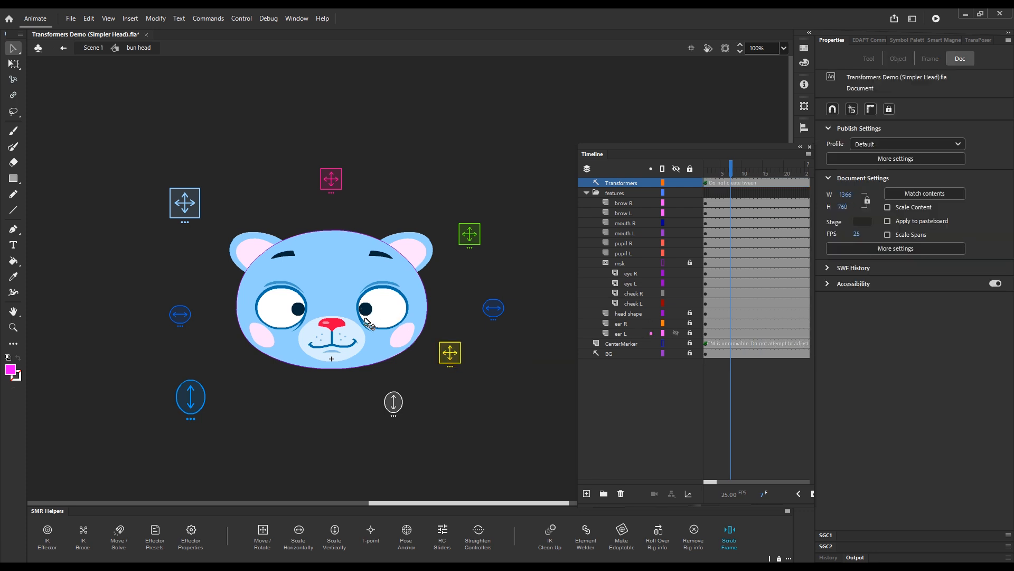
- Create a Move transformer for the L pupil alone, about 22 wide, and place it below the yellow transformer
click(369, 314)
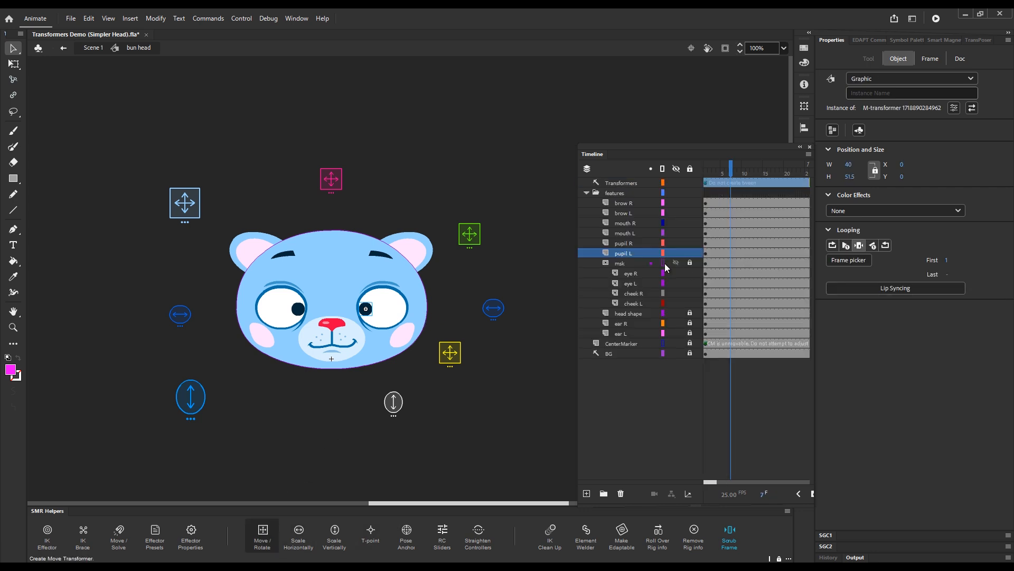
drag(414, 284, 457, 379)
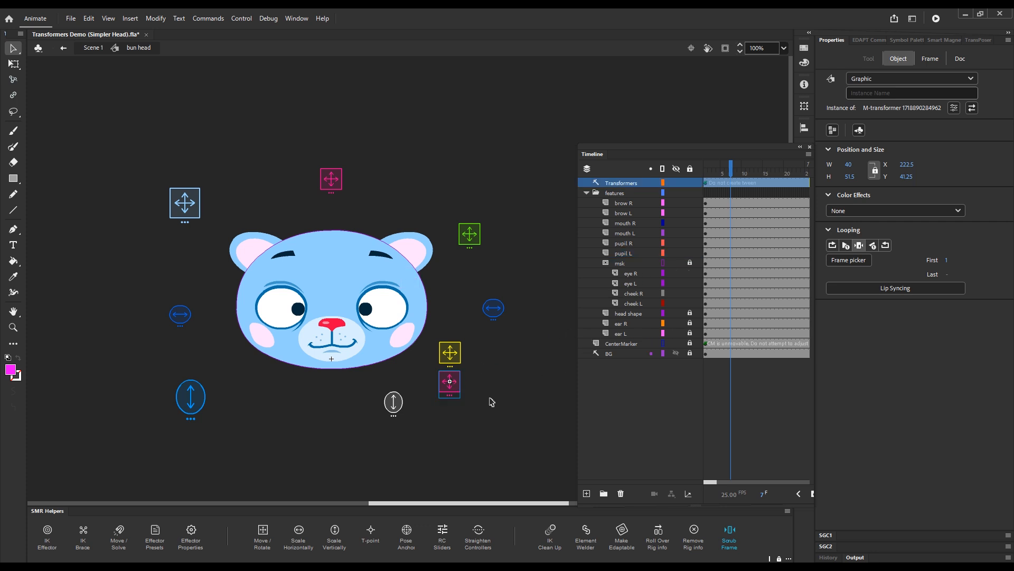
key(q)
drag(439, 398, 445, 390)
- Tint the small L-pupil Move transformer yellow as well and deselect it
click(864, 209)
click(867, 251)
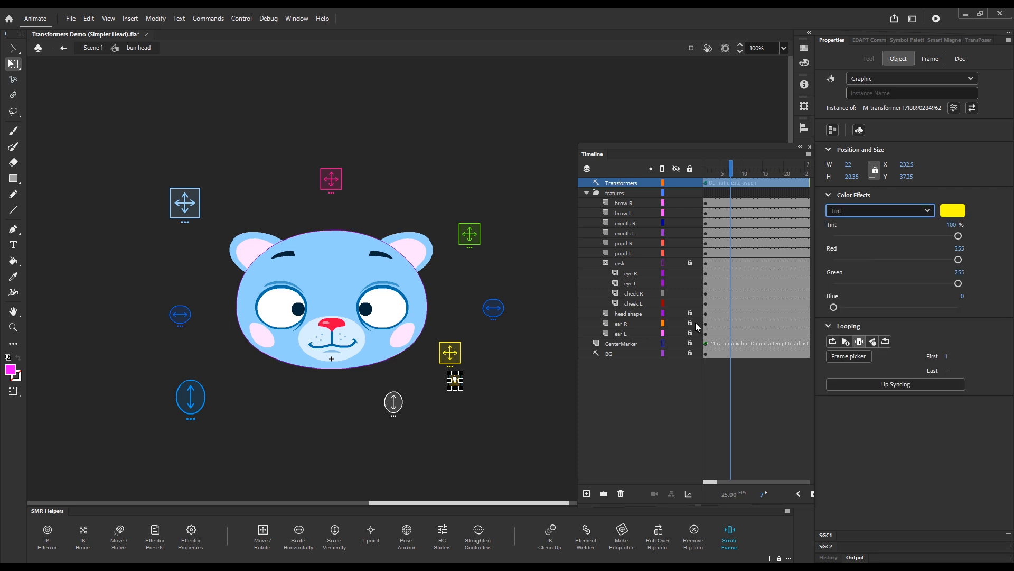
click(496, 446)
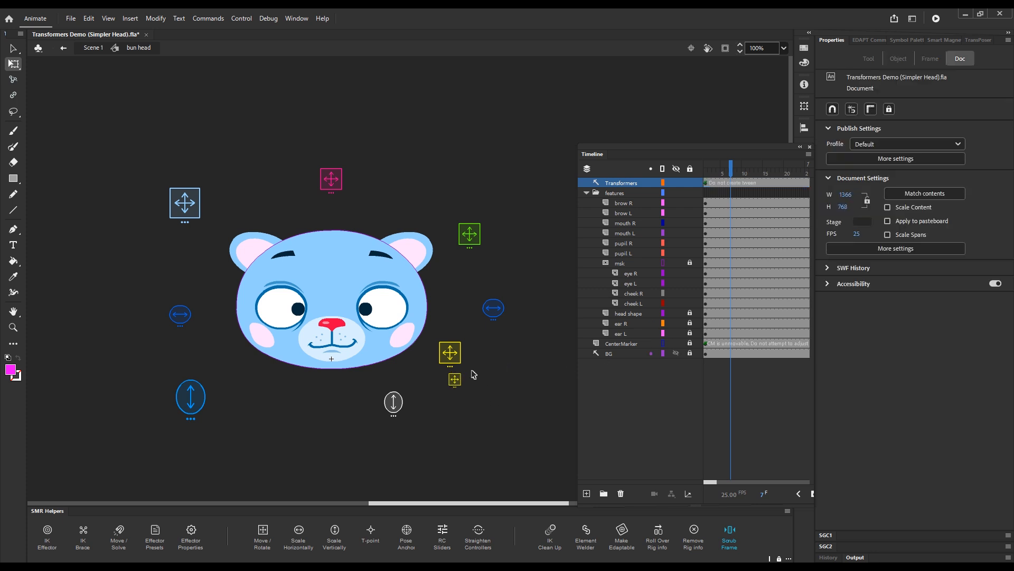
- Try out the yellow transformers by moving the pupils, and undo the moves
key(g)
drag(452, 363, 466, 382)
key(ctrl+z)
key(ctrl+z)
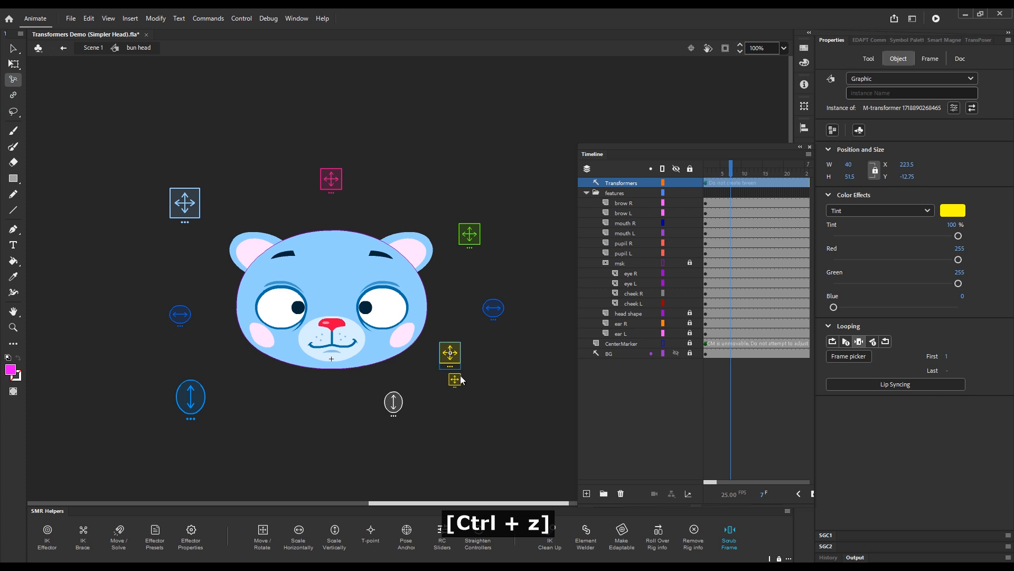
click(468, 383)
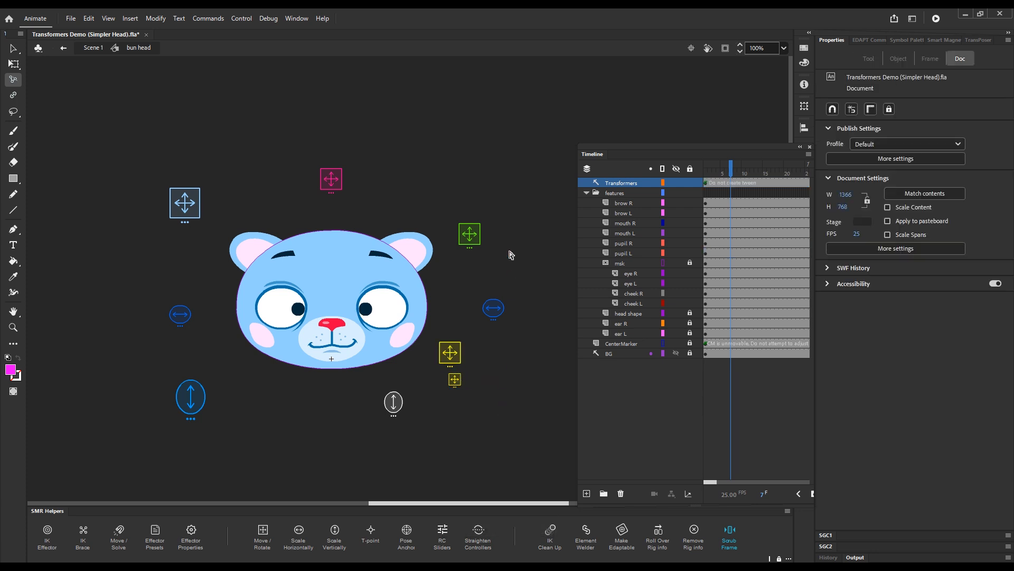
- Create a horizontal Rotate RC slider for both ears with the Secondary only action, and place it above the head
key(v)
drag(400, 189, 445, 261)
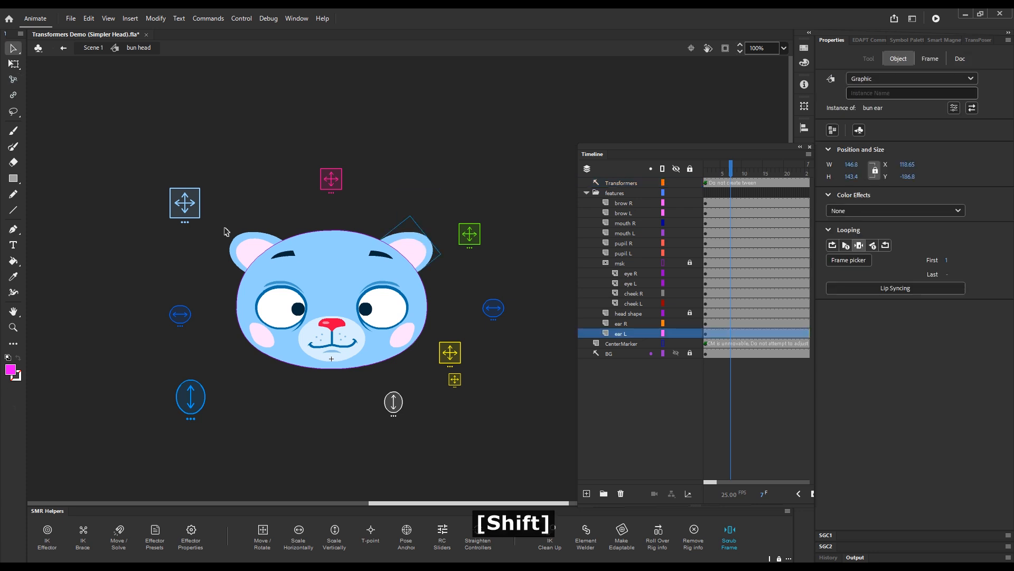
shift+click(227, 233)
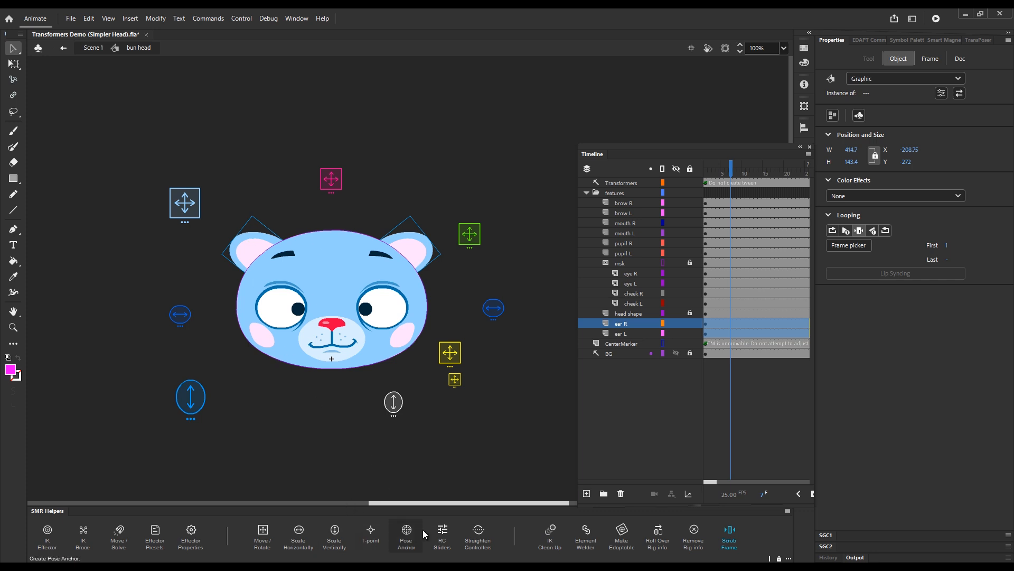
click(443, 536)
click(519, 203)
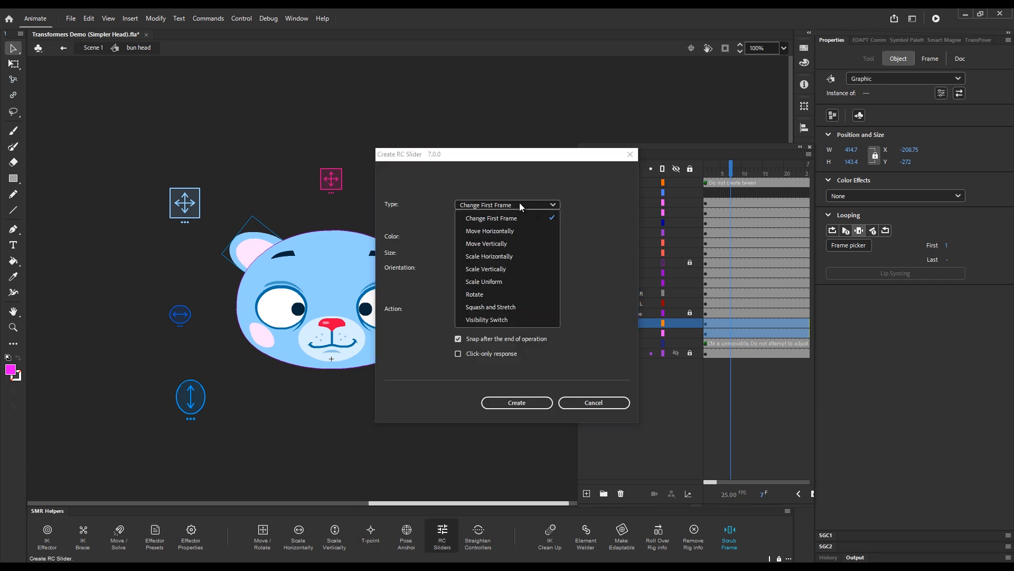
click(493, 294)
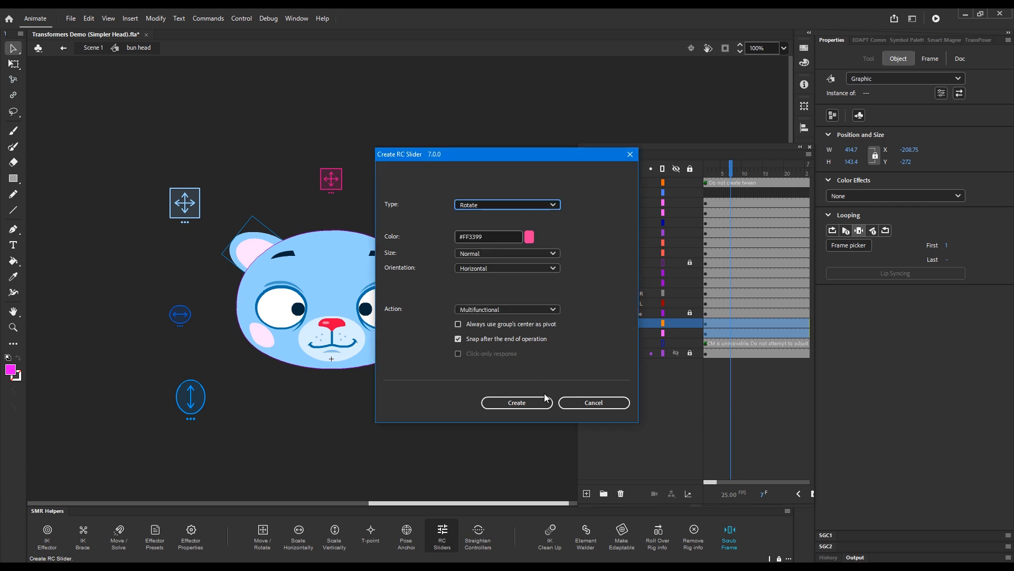
click(553, 309)
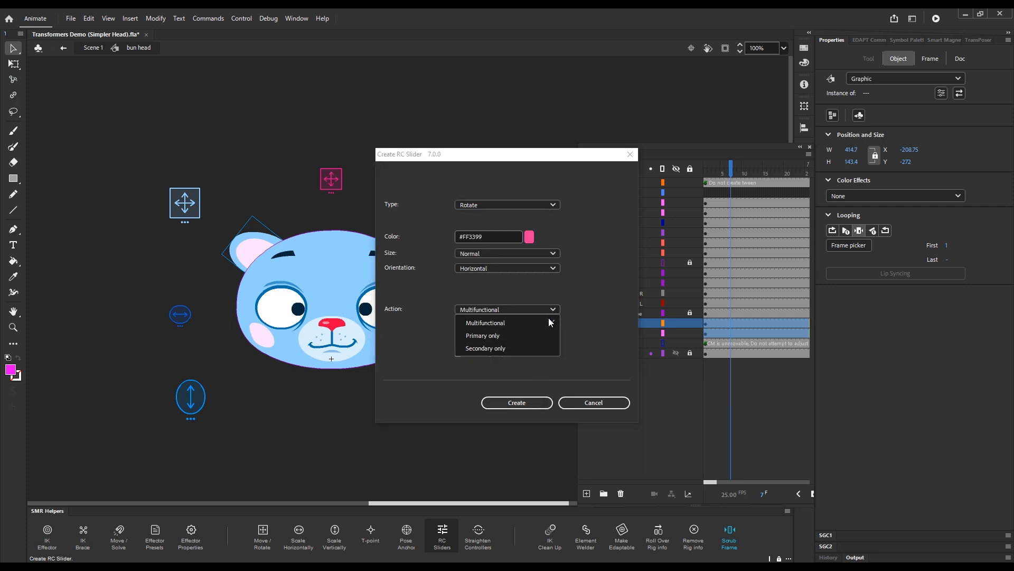
click(522, 348)
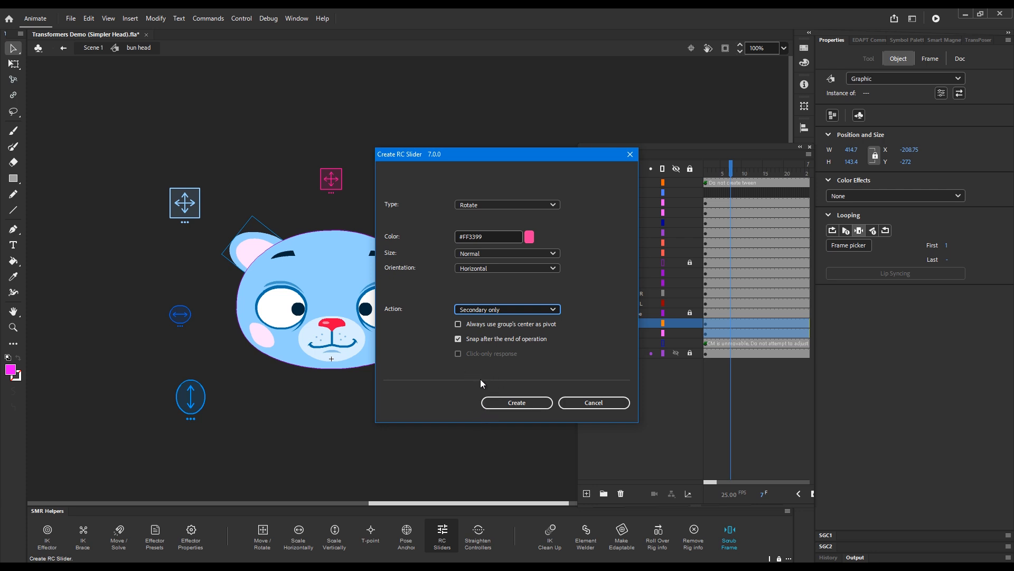
click(509, 404)
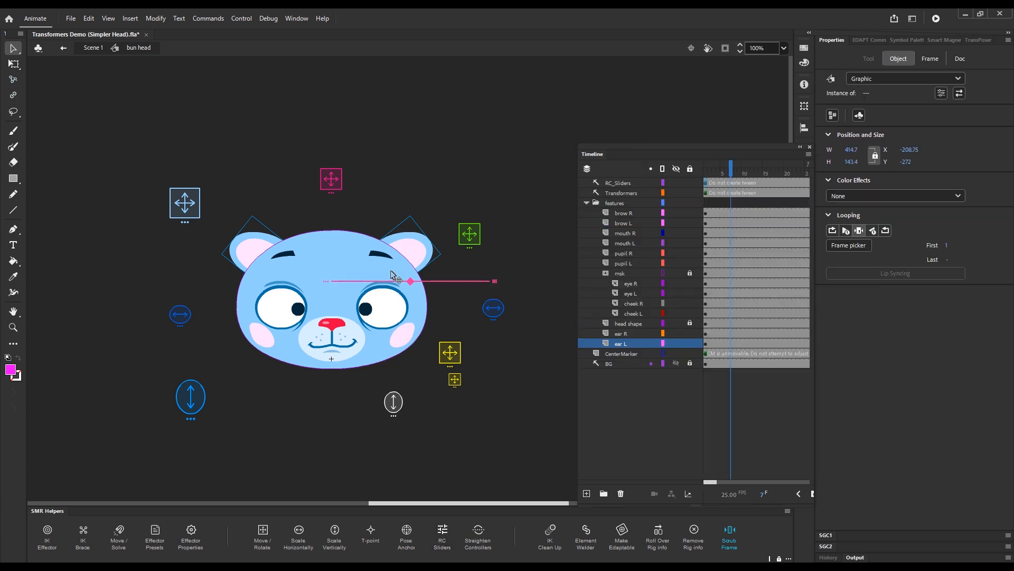
drag(411, 286, 422, 151)
- Try out the ears' rotation slider and undo the rotation
key(g)
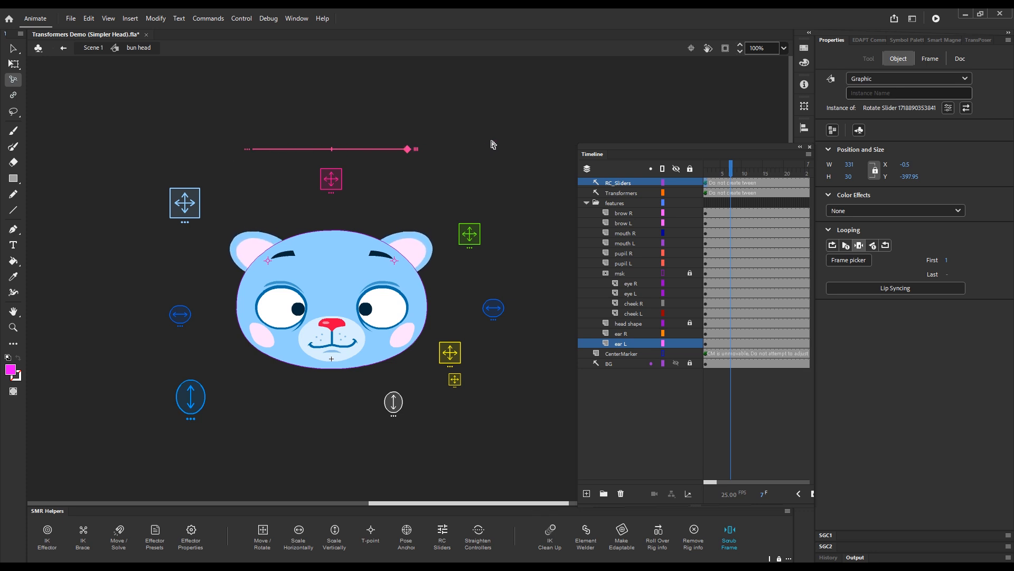
click(481, 150)
key(ctrl+z)
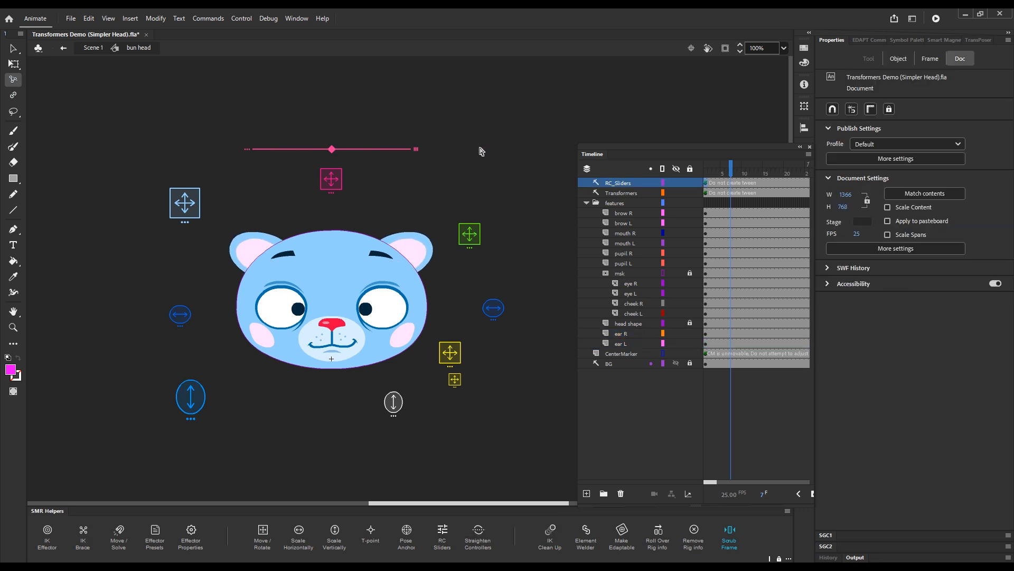
- Start a new RC slider for both pupils, with type Scale Uniform, Vertical orientation and Small size
key(v)
click(366, 310)
shift+click(298, 309)
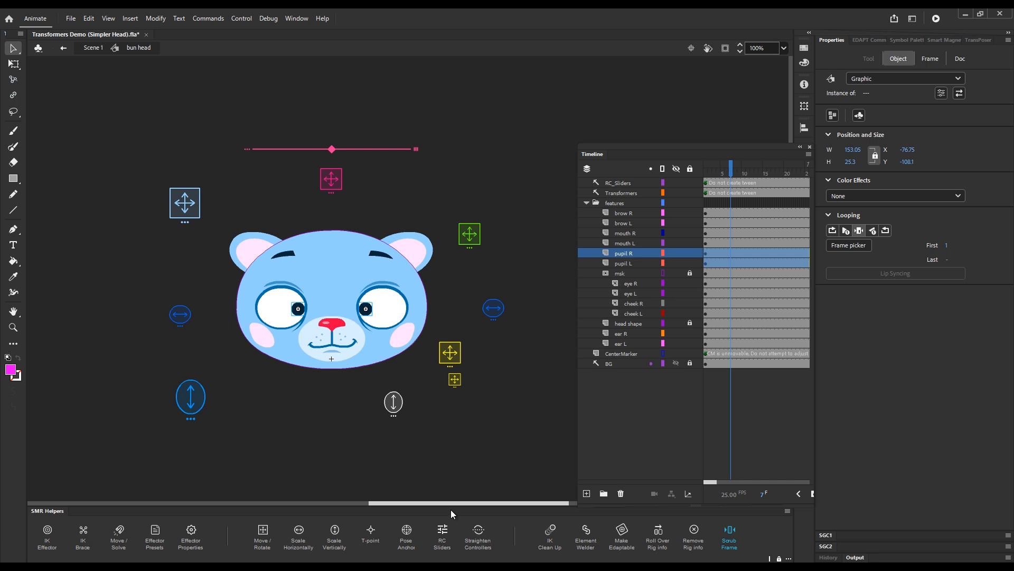
click(443, 536)
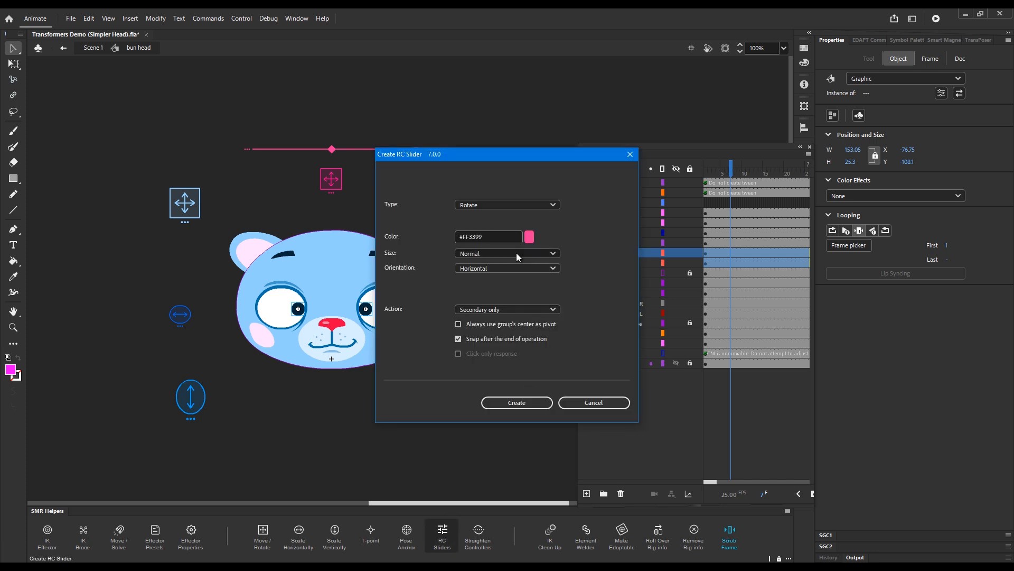
click(530, 205)
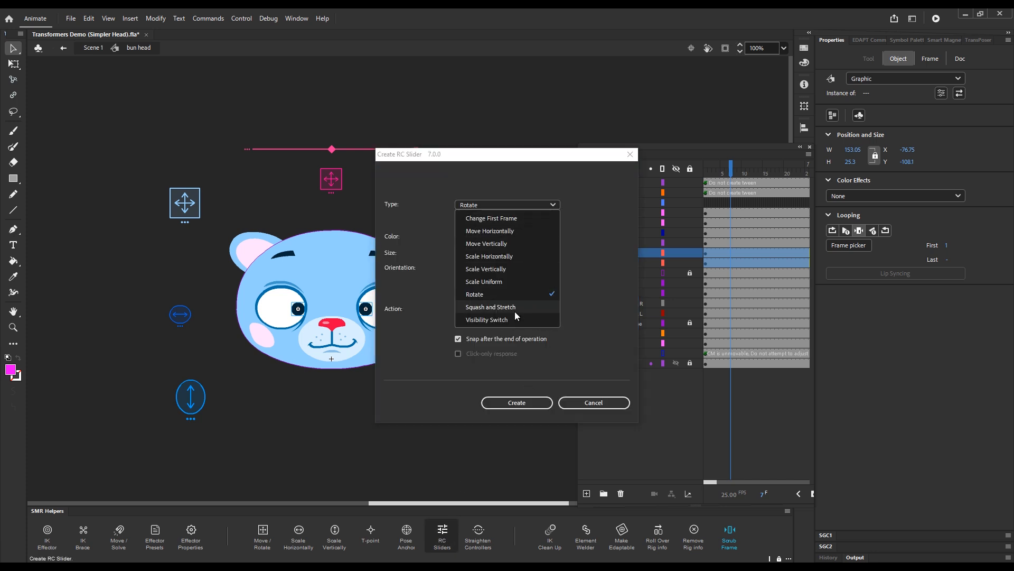
click(519, 281)
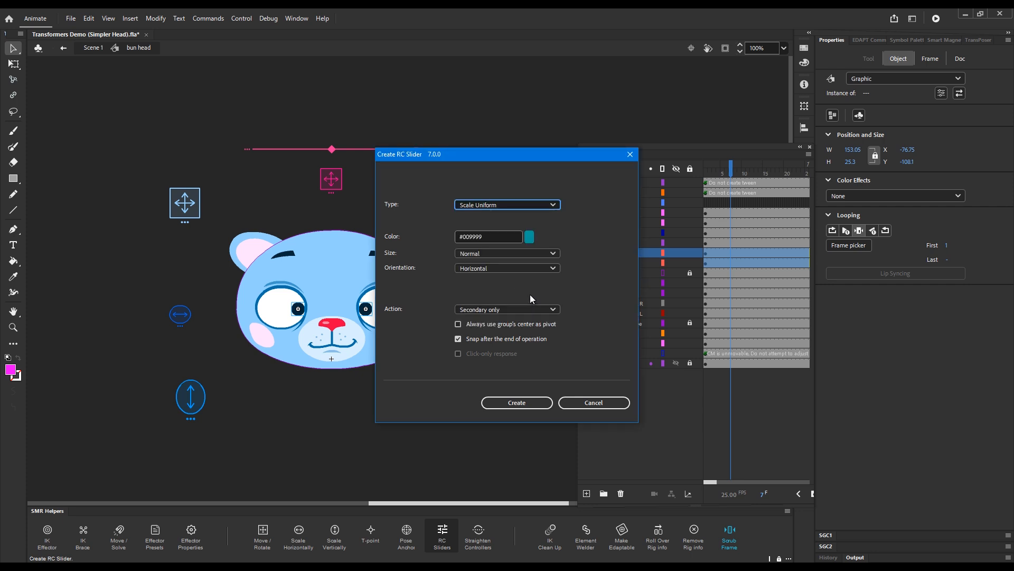
click(556, 267)
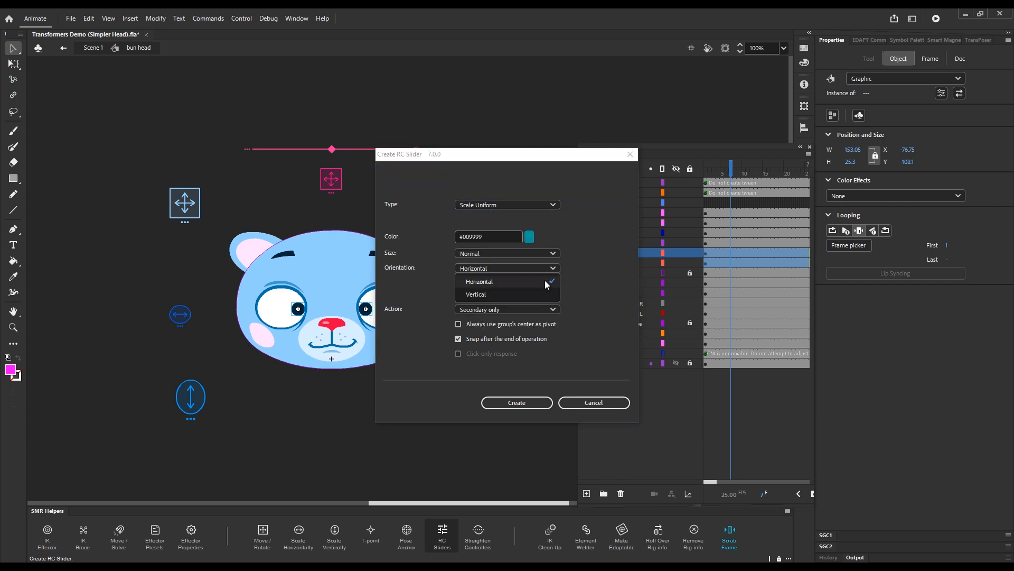
click(532, 293)
click(544, 254)
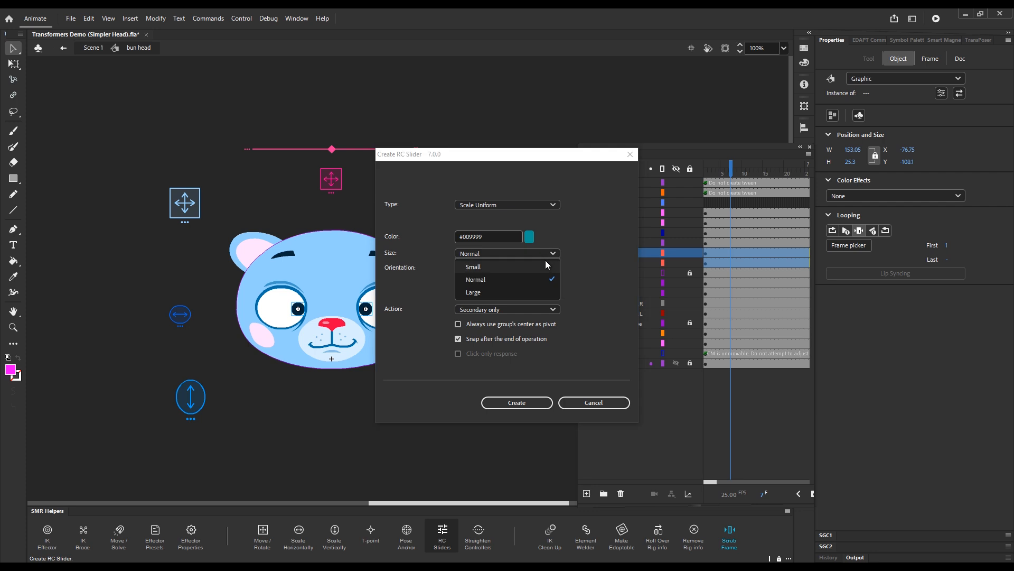
click(541, 265)
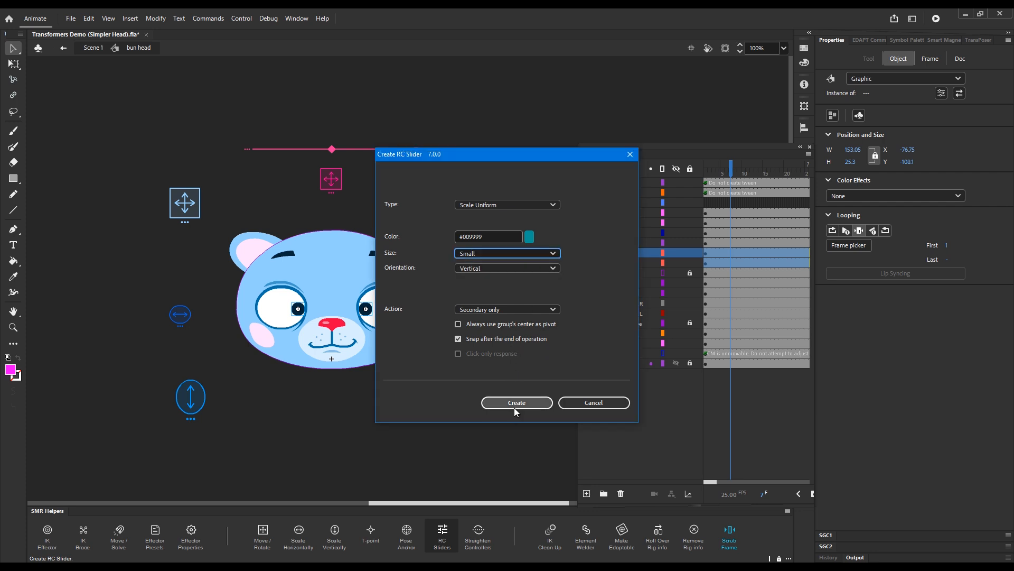
- Colour the pupil slider yellow #D0D008, create it, and place it beside the yellow pupil transformers
drag(497, 156, 636, 170)
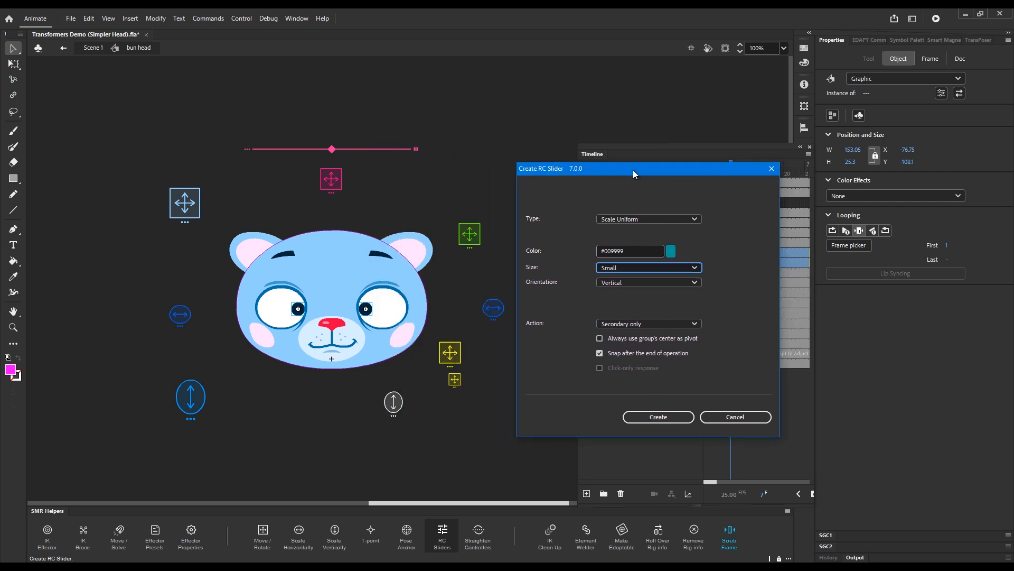
click(670, 252)
click(710, 353)
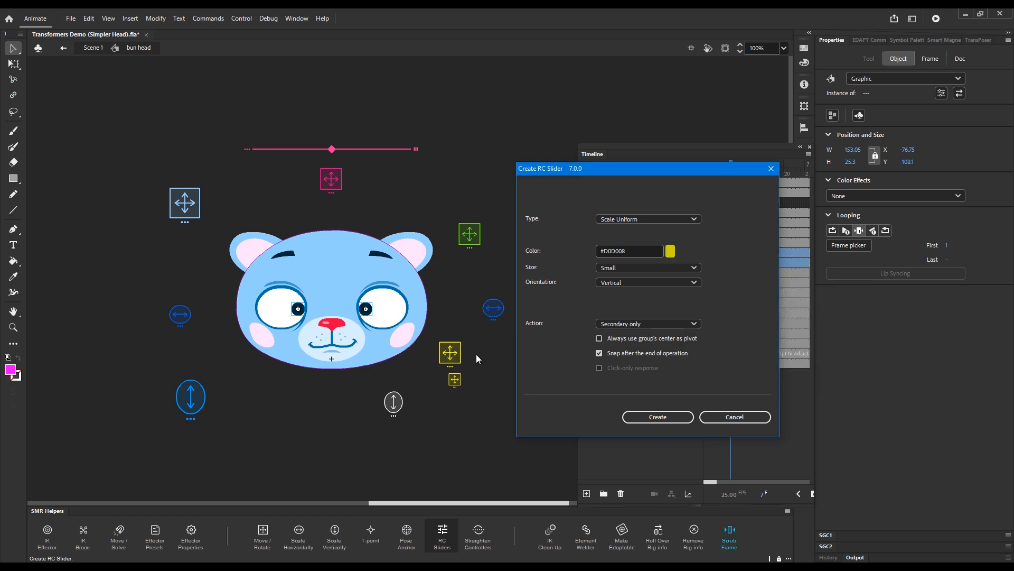
click(658, 417)
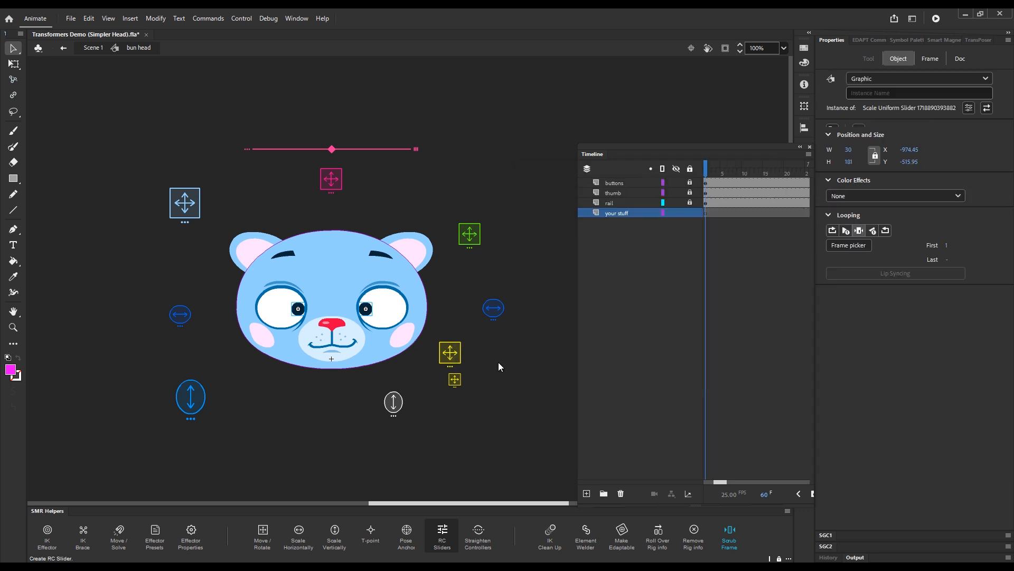
drag(411, 282, 471, 370)
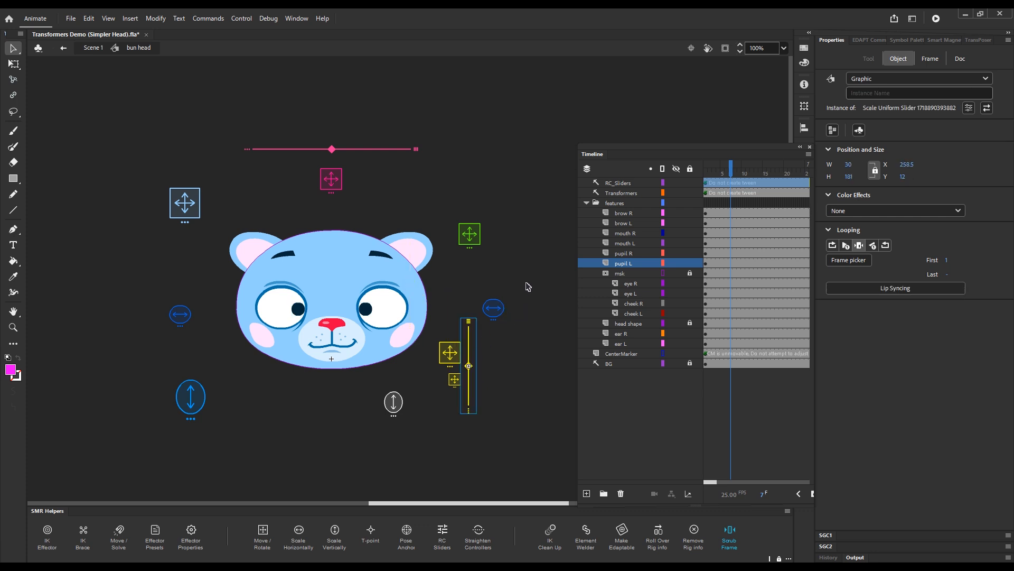
click(537, 346)
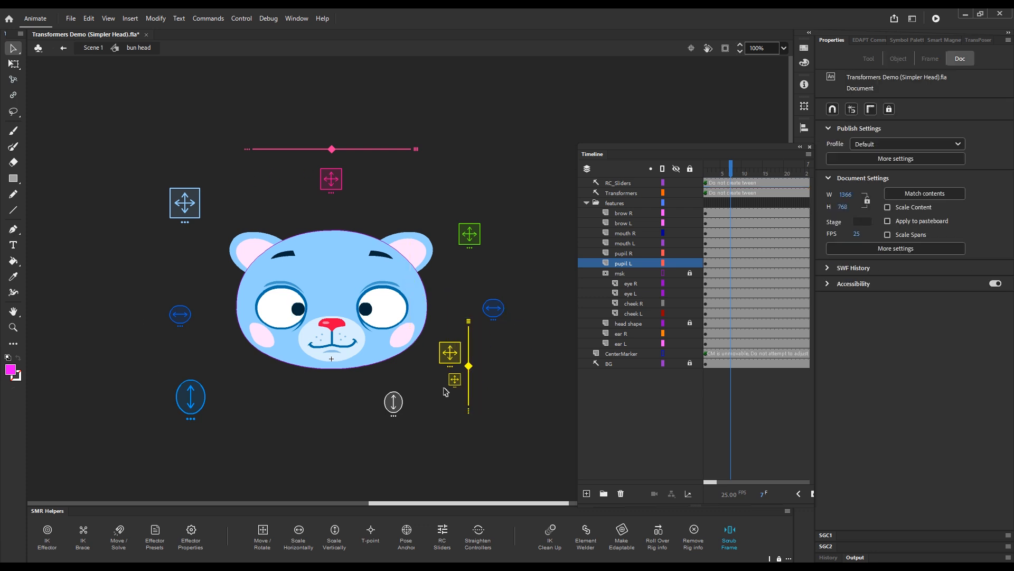
- Lock the features folder's layers, return to frame 1 and save the document
click(690, 202)
drag(733, 179, 692, 178)
key(ctrl+s)
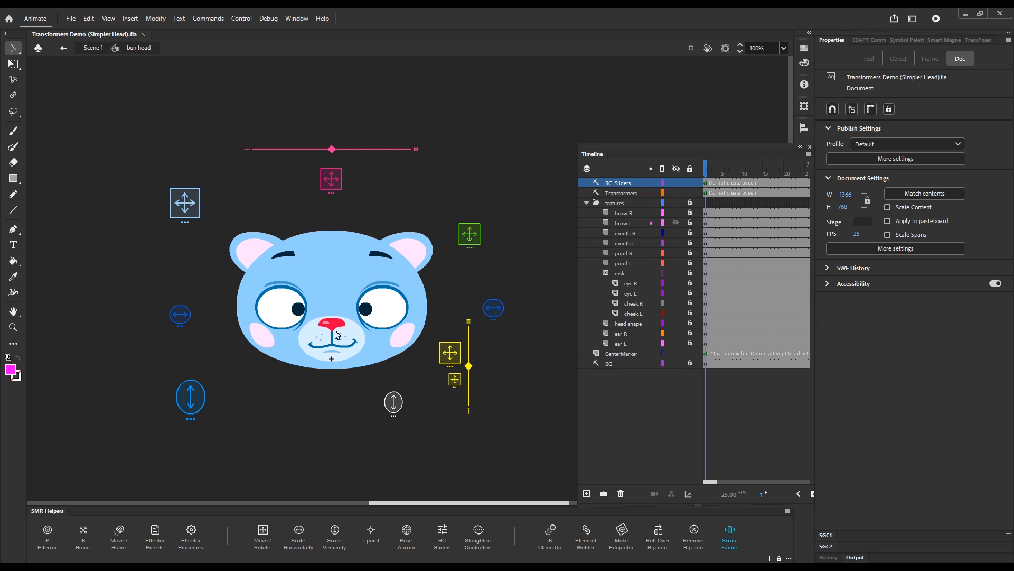
- Add the text label "brows" above the green Move transformer inside its symbol, and return to the bun head symbol
click(474, 244)
double_click(473, 243)
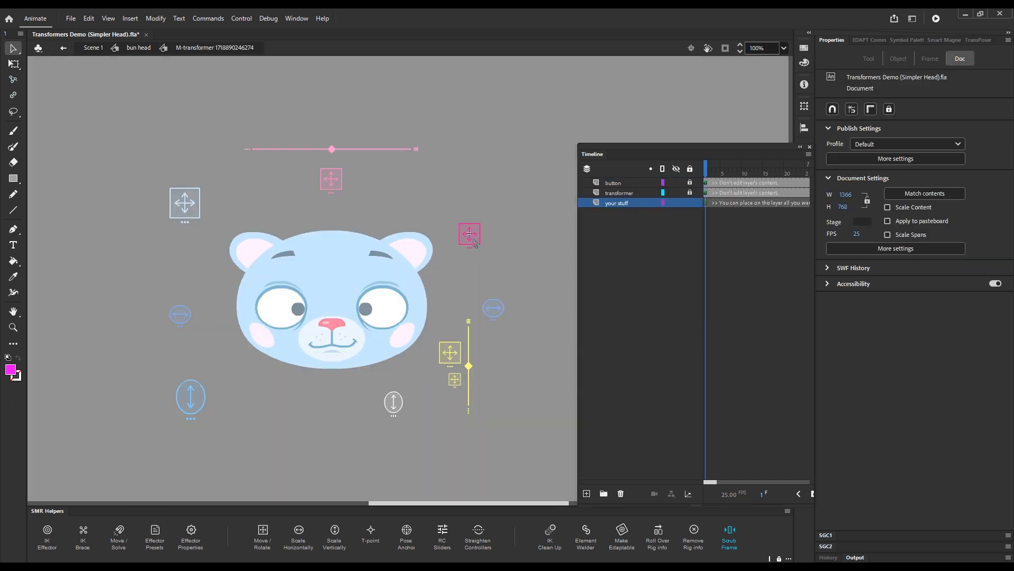
click(705, 203)
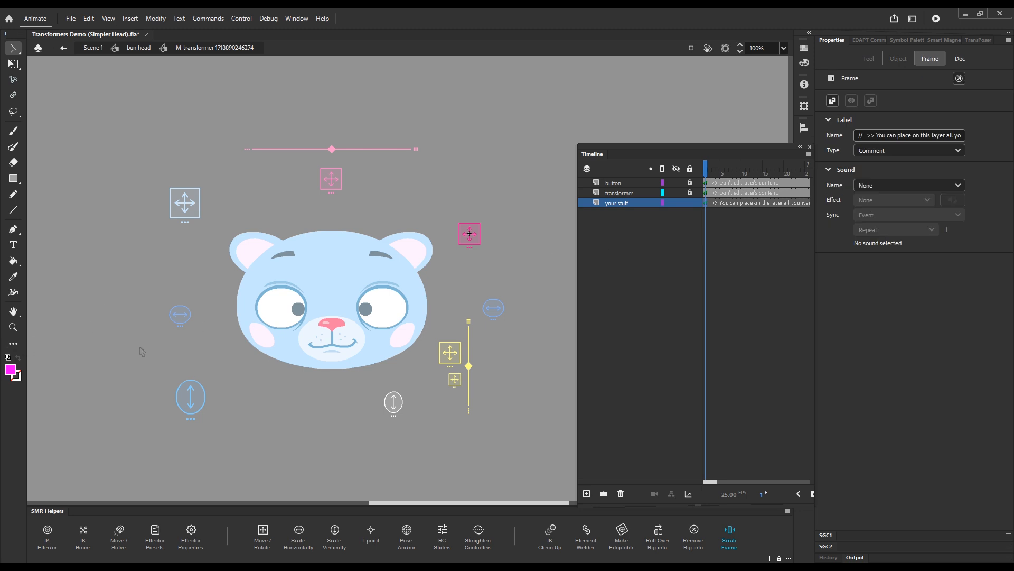
key(t)
click(446, 209)
text(brows)
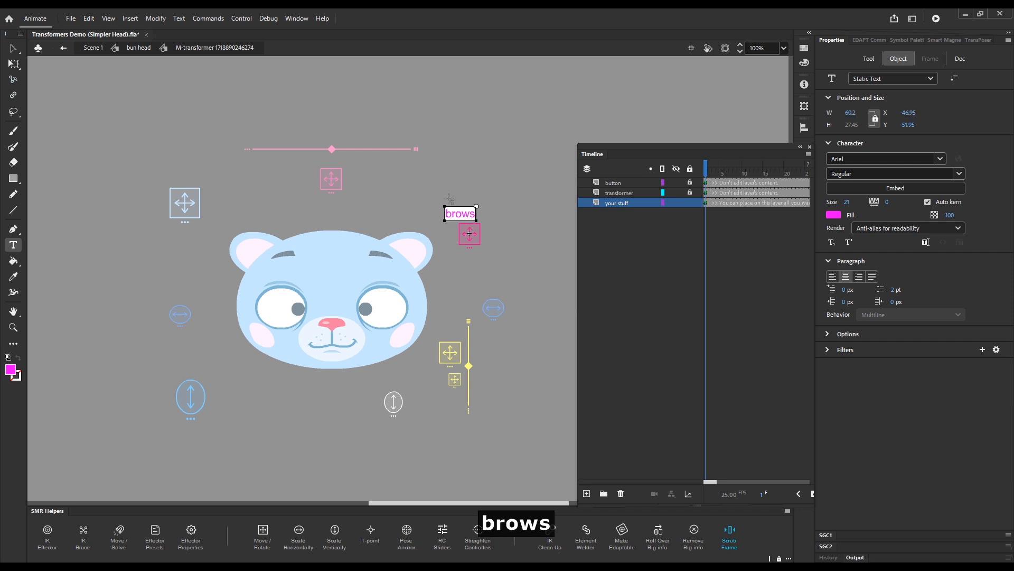
key(Escape)
double_click(511, 223)
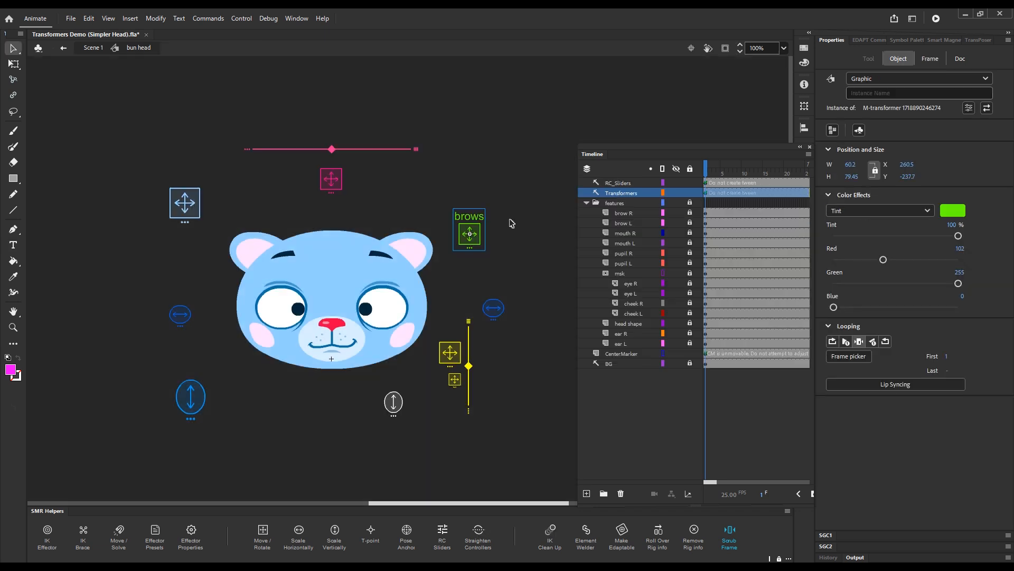
click(530, 229)
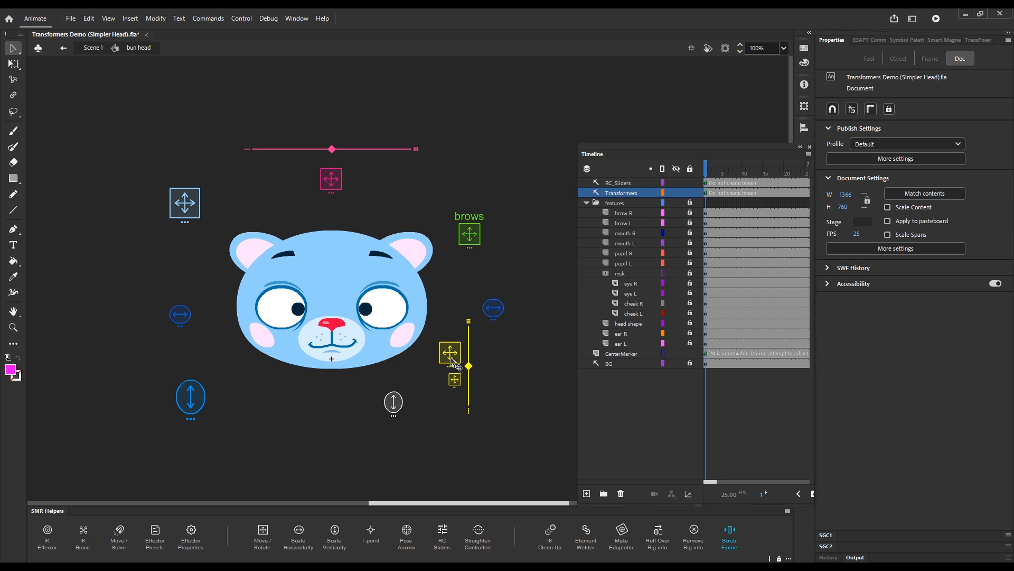
- Add the text label "pupils" above the larger yellow Move transformer inside its symbol, and return to the bun head symbol
click(450, 353)
double_click(451, 354)
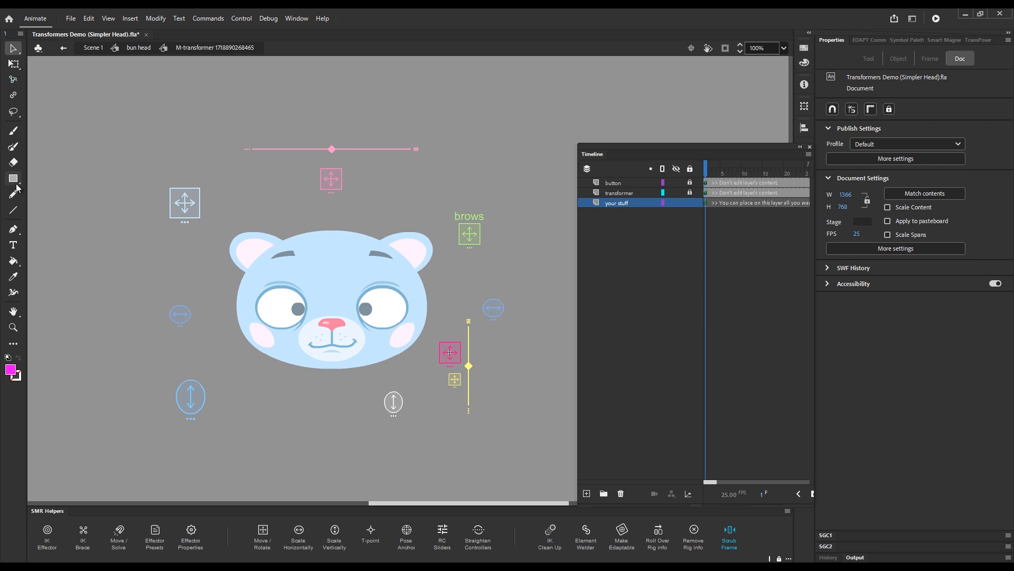
click(13, 245)
click(443, 325)
text(pupils)
key(Escape)
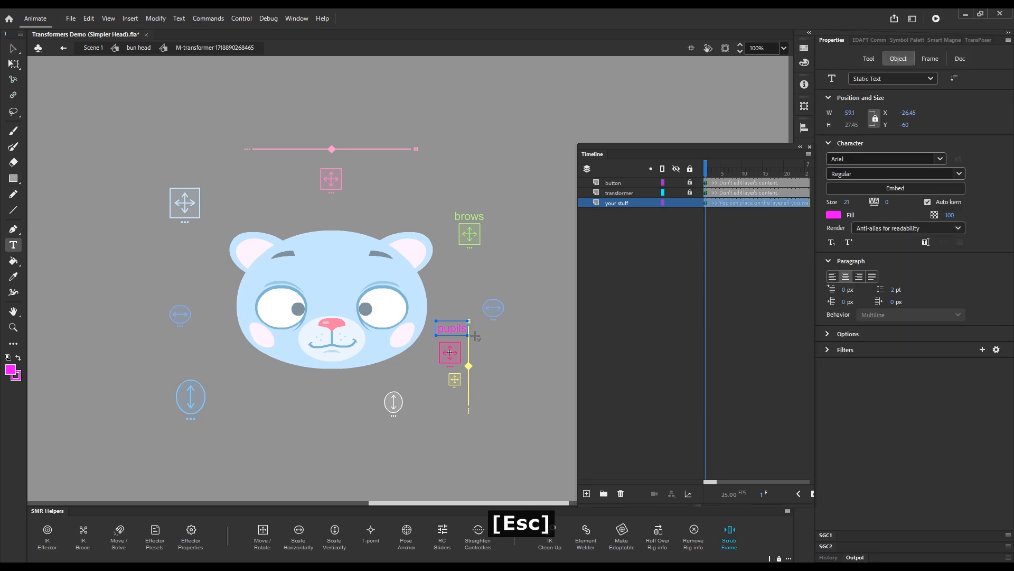
key(v)
double_click(388, 225)
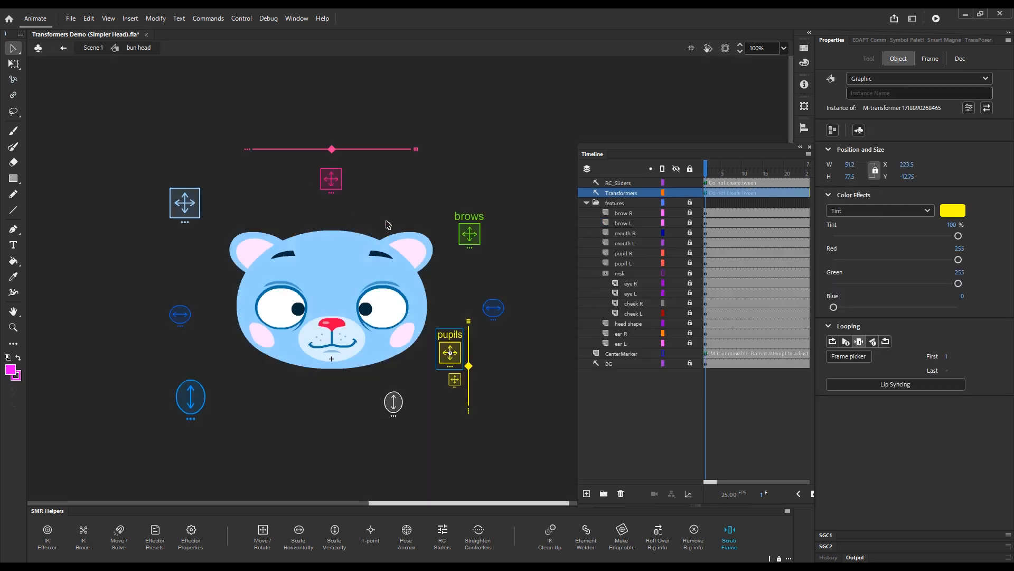
click(545, 344)
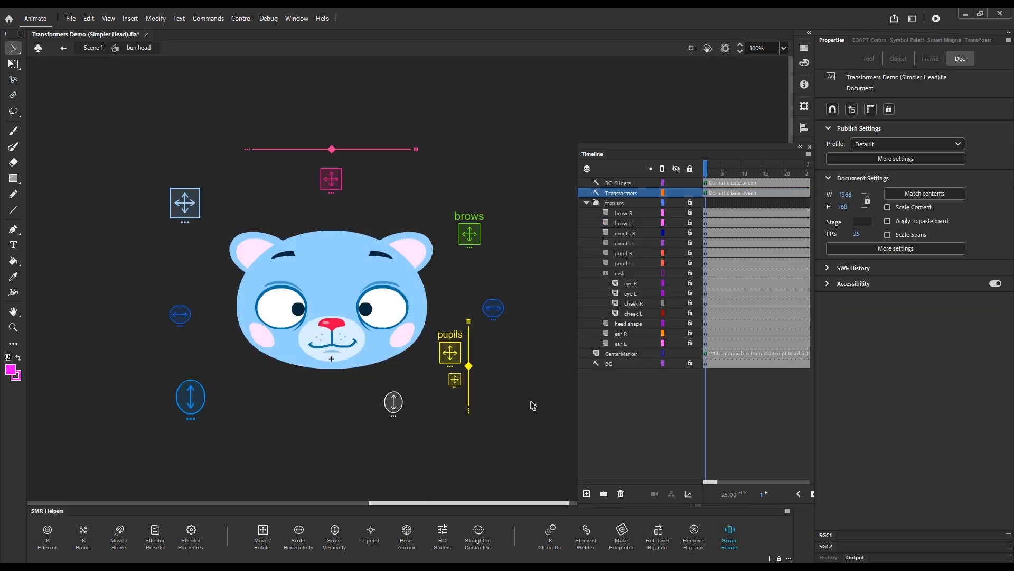
- Create a Move transformer for both mouth halves and place it below the chin
click(329, 349)
shift+click(353, 345)
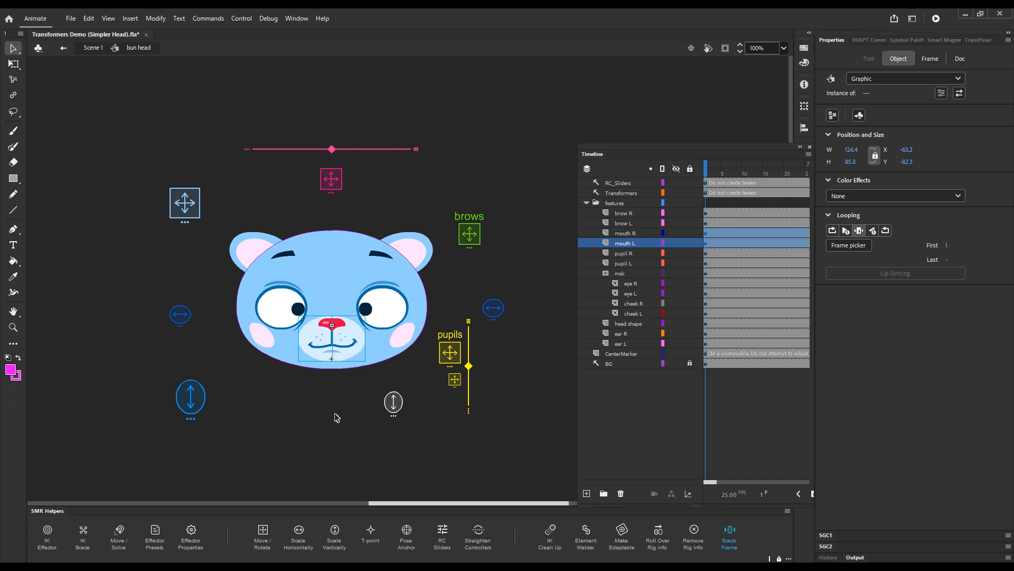
click(263, 532)
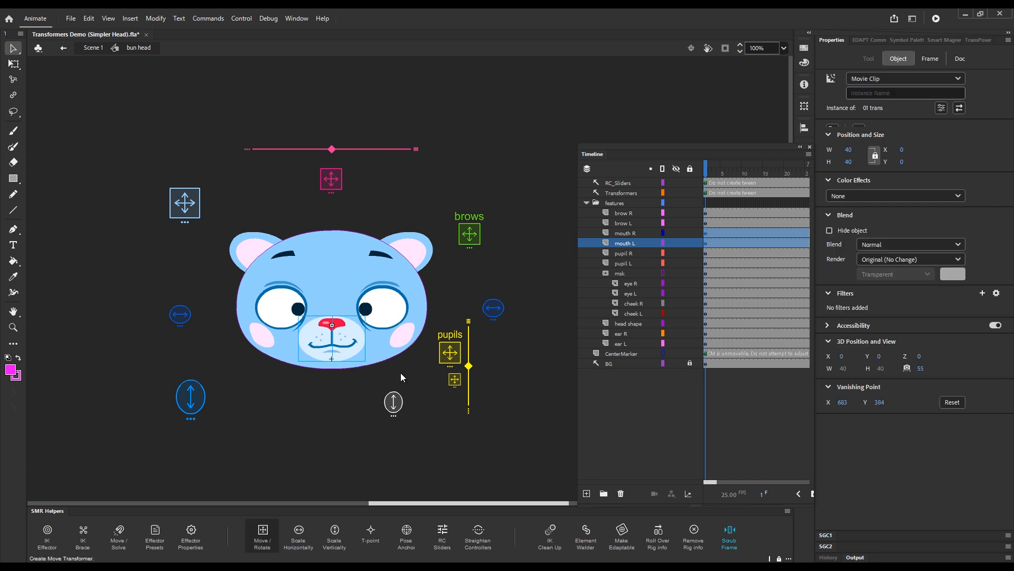
drag(411, 279, 338, 400)
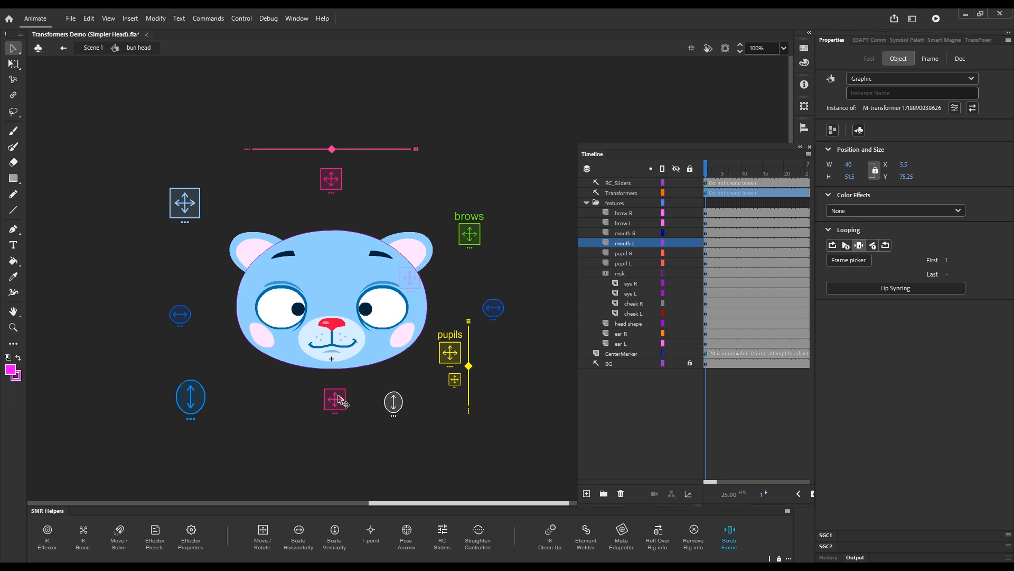
click(346, 480)
- Lock the features folder's layers and insert keyframes on all of them at frame 8
click(690, 203)
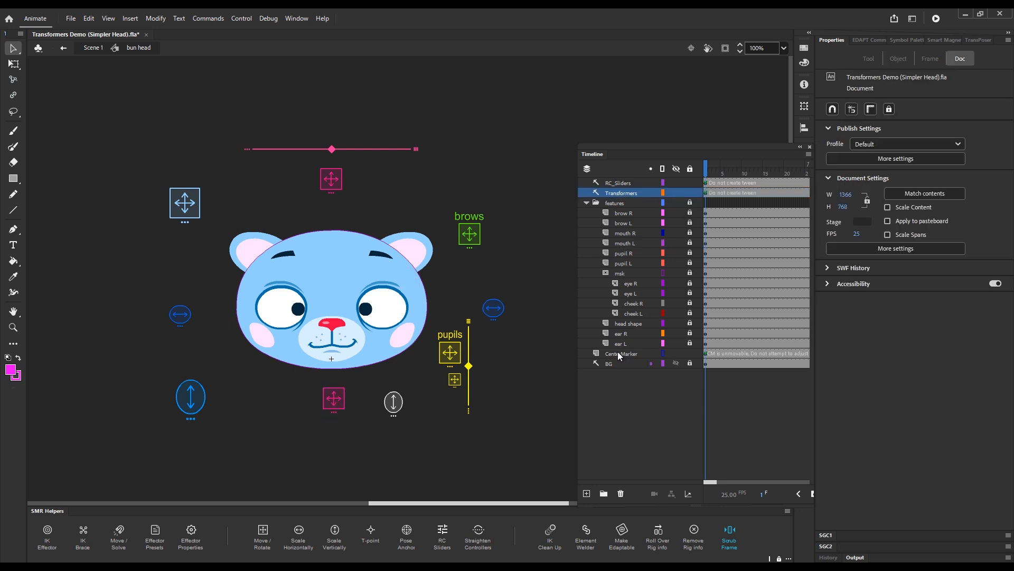
click(734, 204)
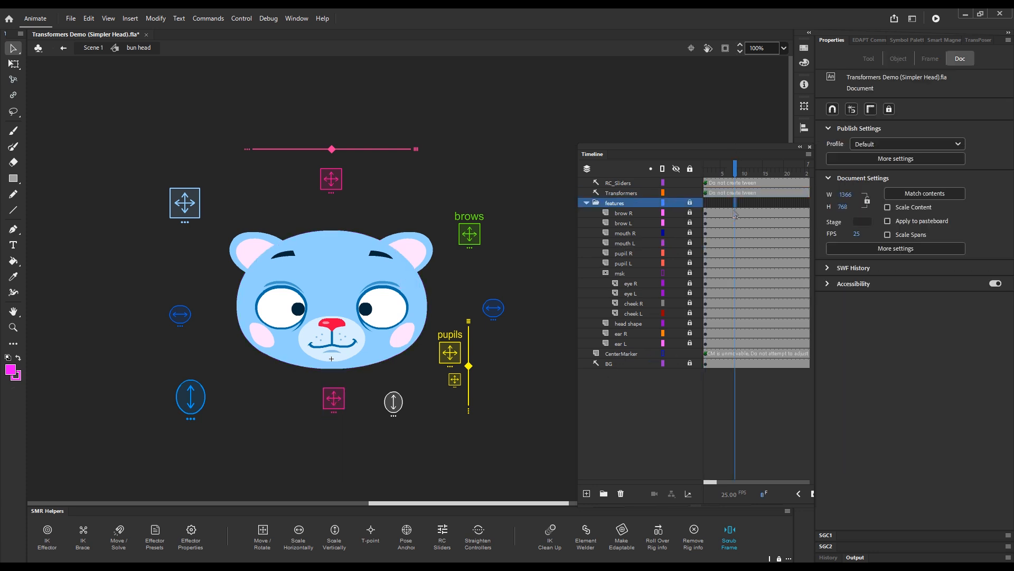
key(x)
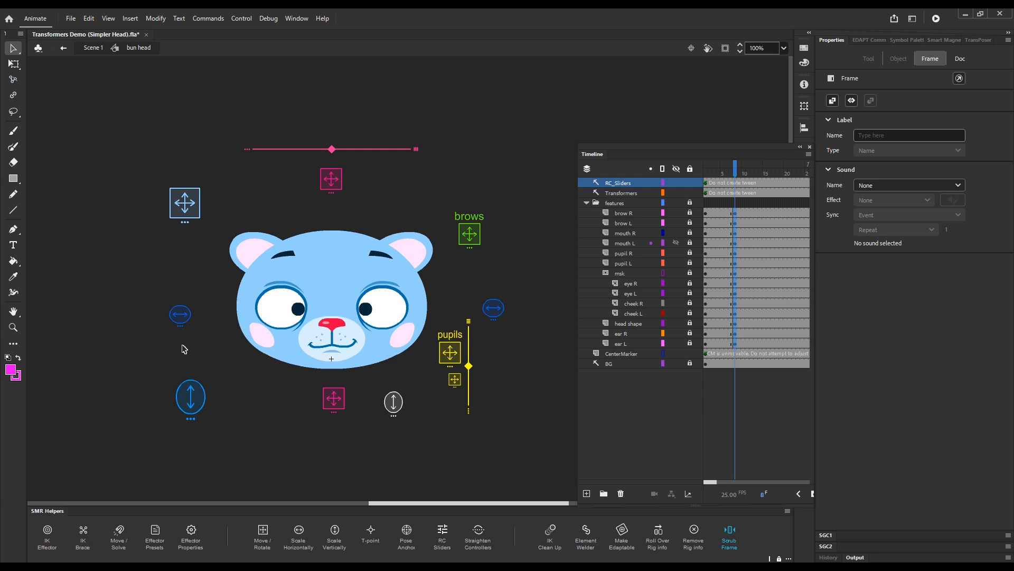
- Pose frame 8 by moving the facial features up with the large light-blue transformer, and adjust the mouth and pupils with theirs
key(g)
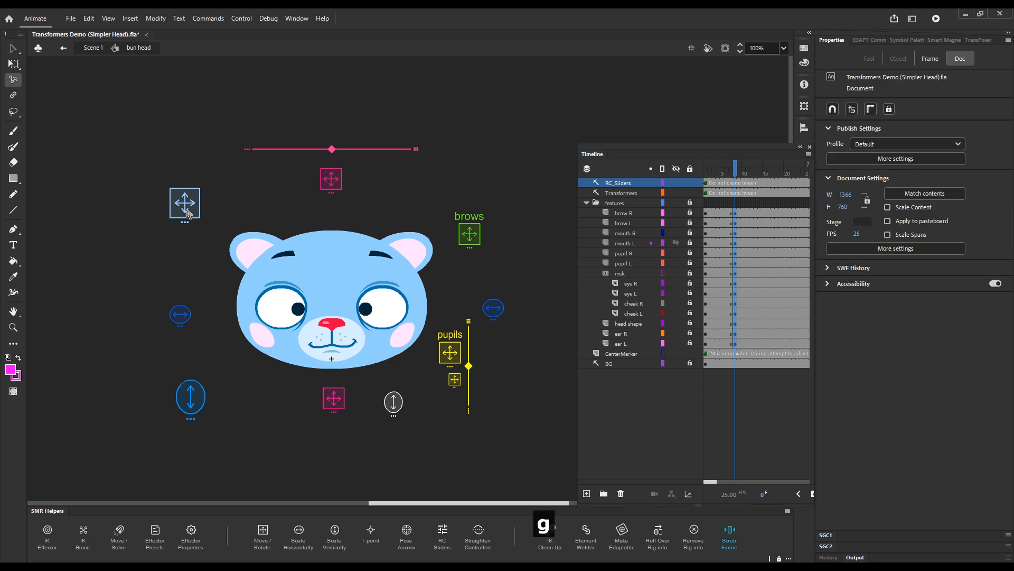
key(shift)
drag(186, 211, 186, 201)
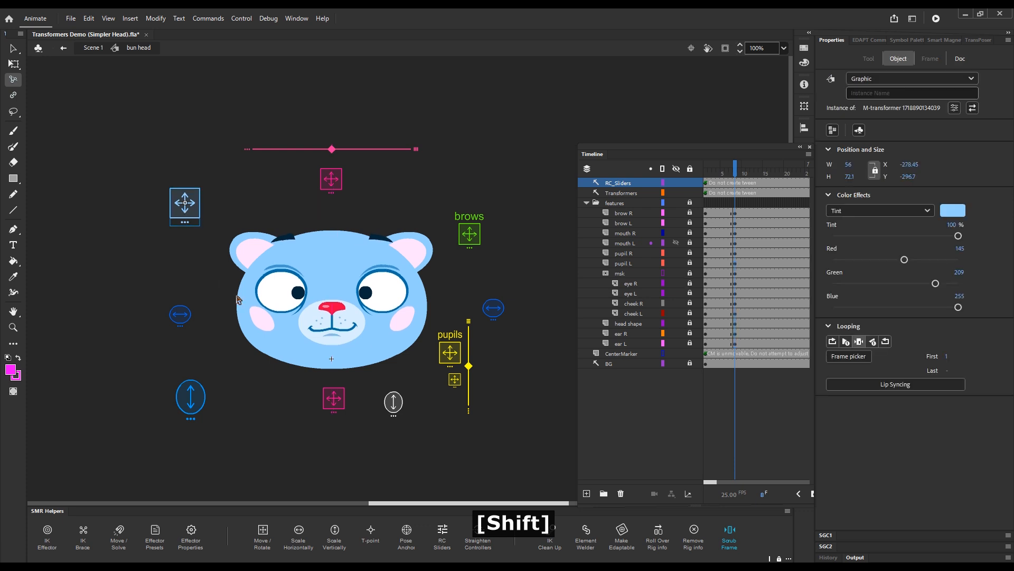
drag(337, 403, 335, 398)
drag(454, 353, 464, 385)
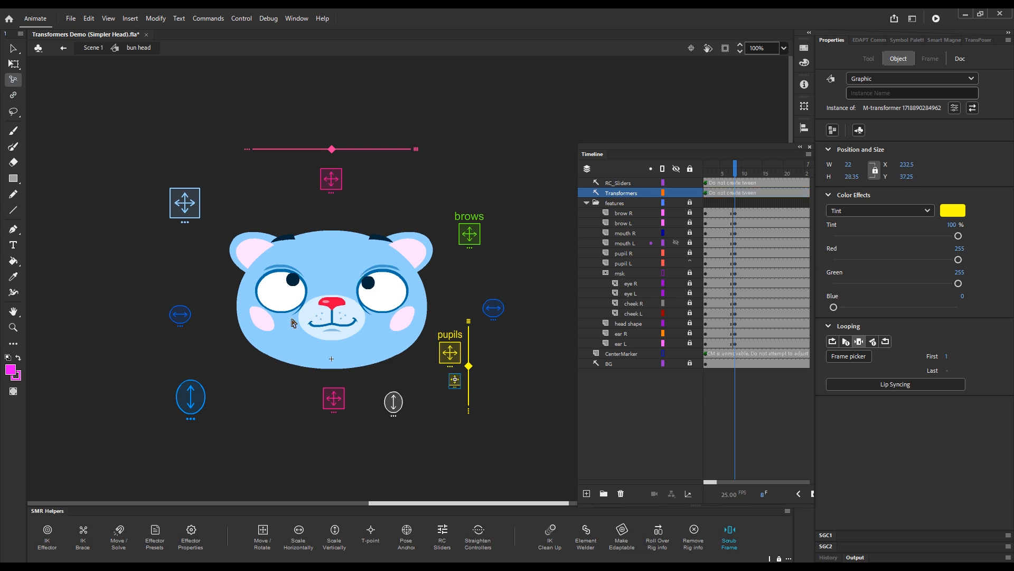
- Refine the frame 8 pose with the white vertical-scale and mouth transformers, lower the ears and adjust the brows
drag(394, 408, 339, 406)
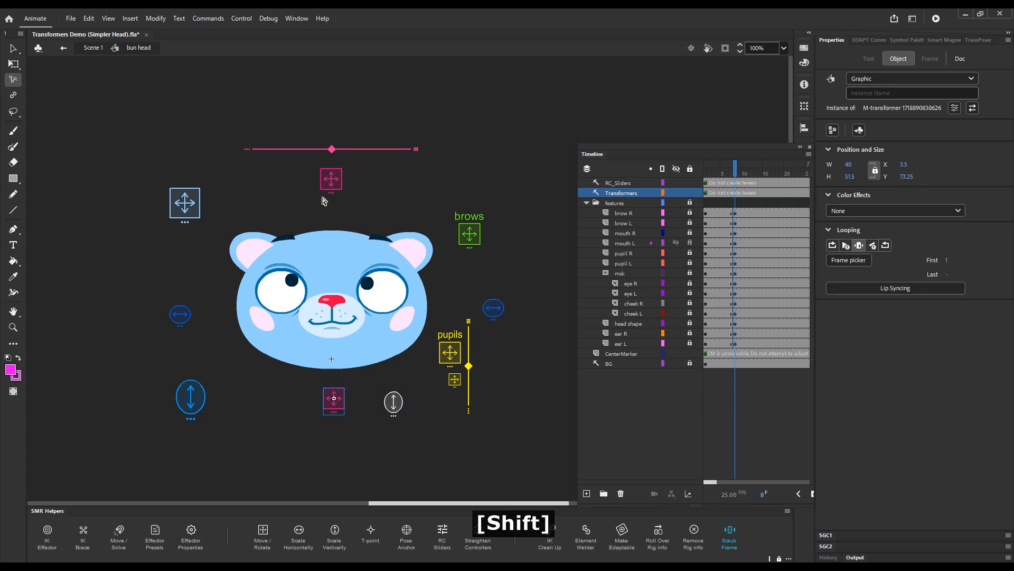
drag(333, 186, 332, 190)
drag(739, 176, 739, 175)
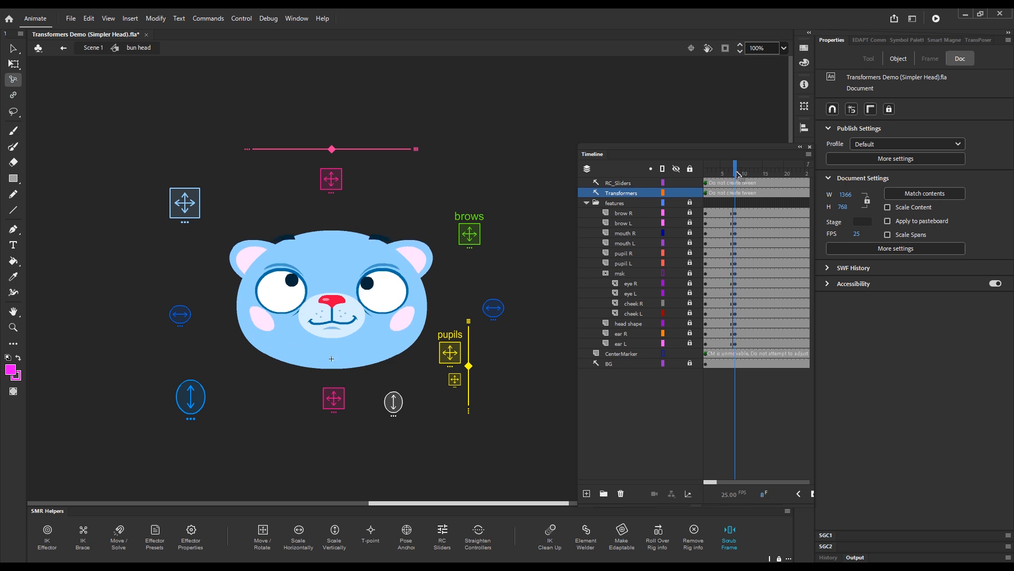
drag(465, 232, 465, 234)
- Create classic tweens between frames 1 and 8 on all the features layers and scrub through the animation
drag(736, 175, 723, 342)
key(4)
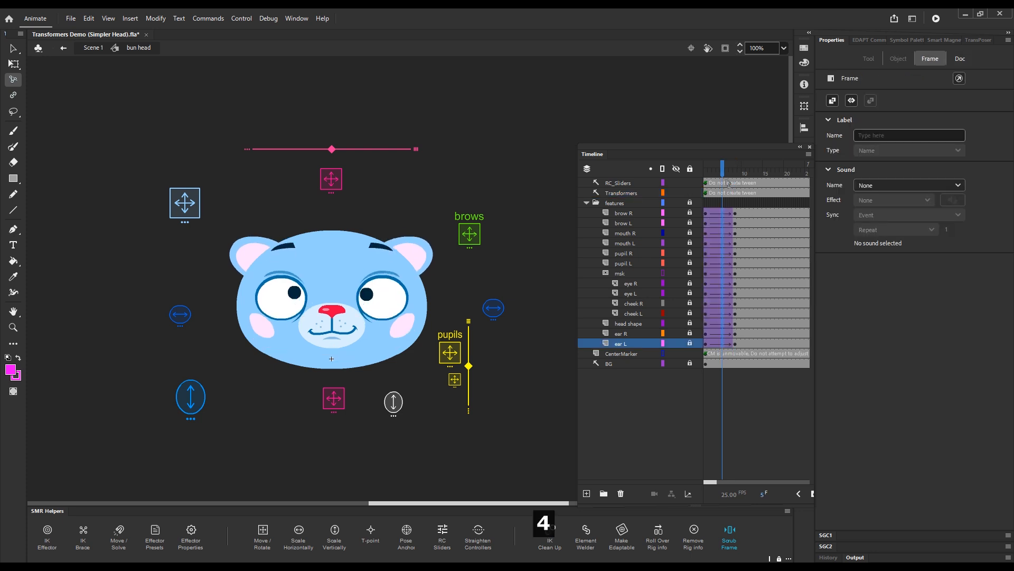
drag(721, 173, 749, 174)
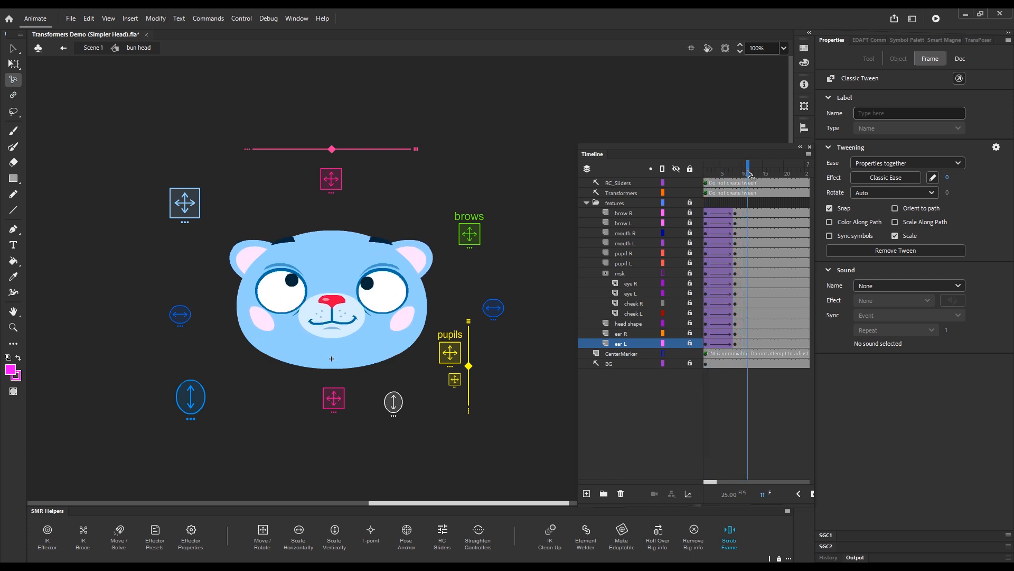
- Copy the frame 1 keyframes of all the features layers to frame 14 and remove the tweens from the copies
click(557, 294)
drag(450, 351, 452, 353)
mouse_move(748, 174)
mouse_down()
mouse_move(736, 174)
mouse_move(765, 181)
mouse_up()
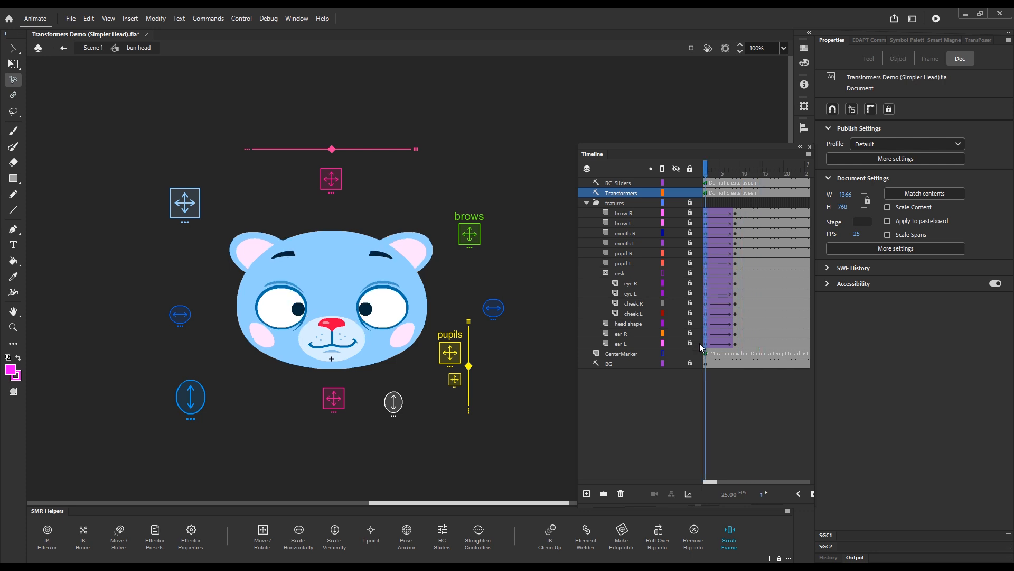
drag(706, 343, 765, 343)
key(4)
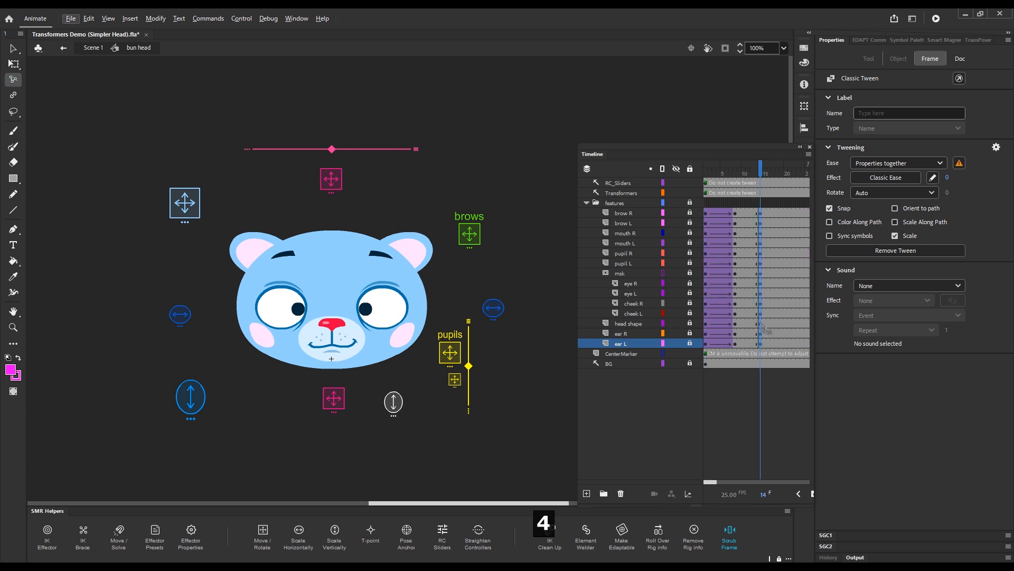
- Pose frame 14 by lowering the facial features with the large light-blue transformer, adjusting the mouth and stretching the head shape vertically
click(758, 174)
drag(758, 176, 762, 176)
key(g)
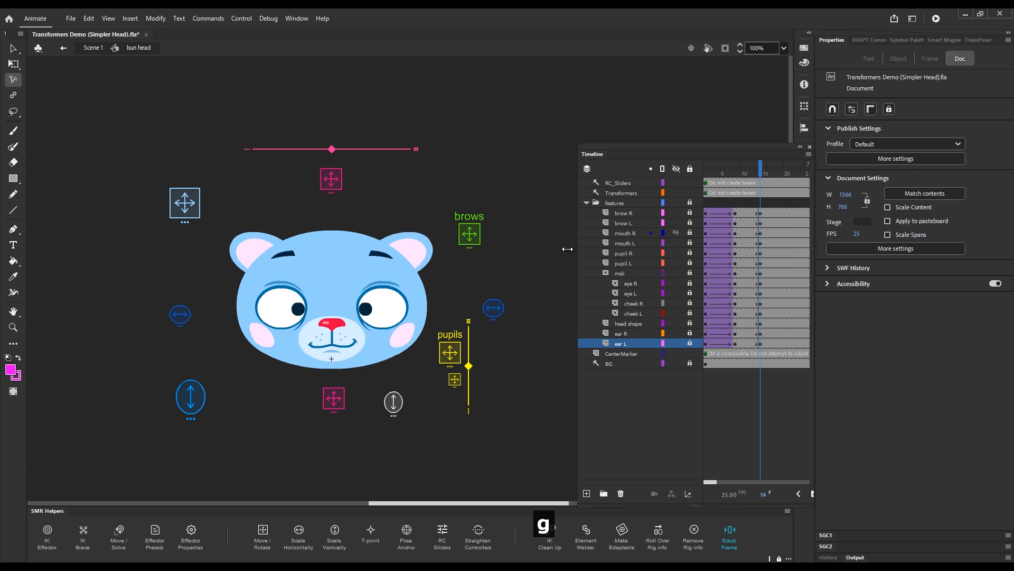
drag(185, 214, 186, 222)
drag(338, 403, 338, 403)
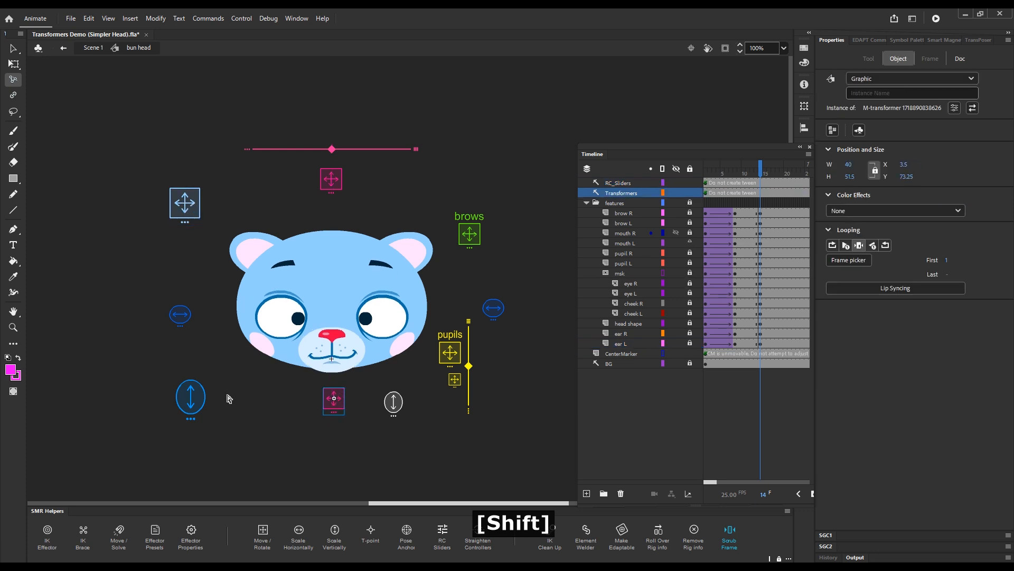
drag(194, 406, 197, 419)
- Scale the head shape slightly at frame 8 with the blue vertical-scale transformer and return to frame 14
drag(760, 168, 735, 173)
click(191, 397)
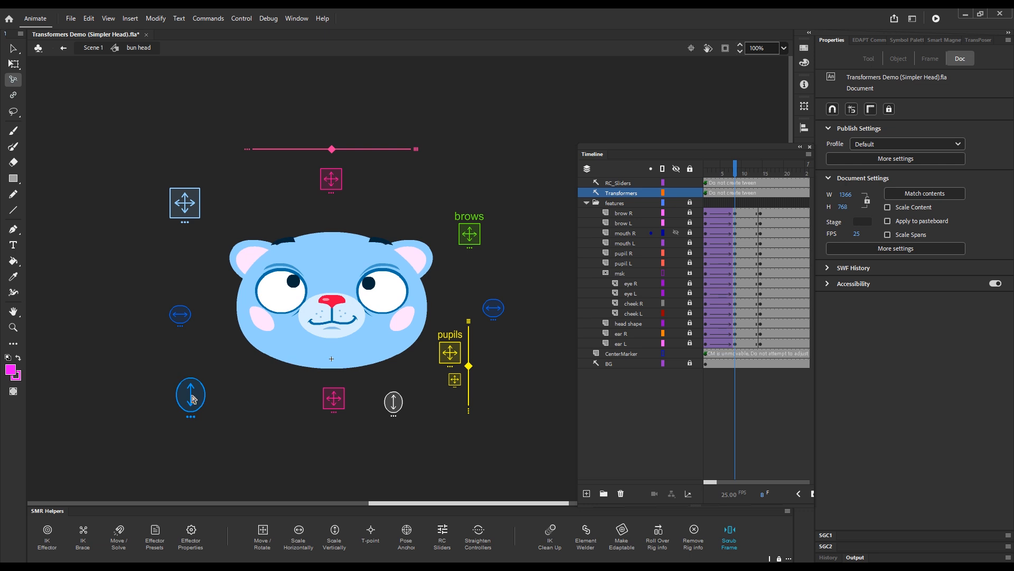
click(761, 174)
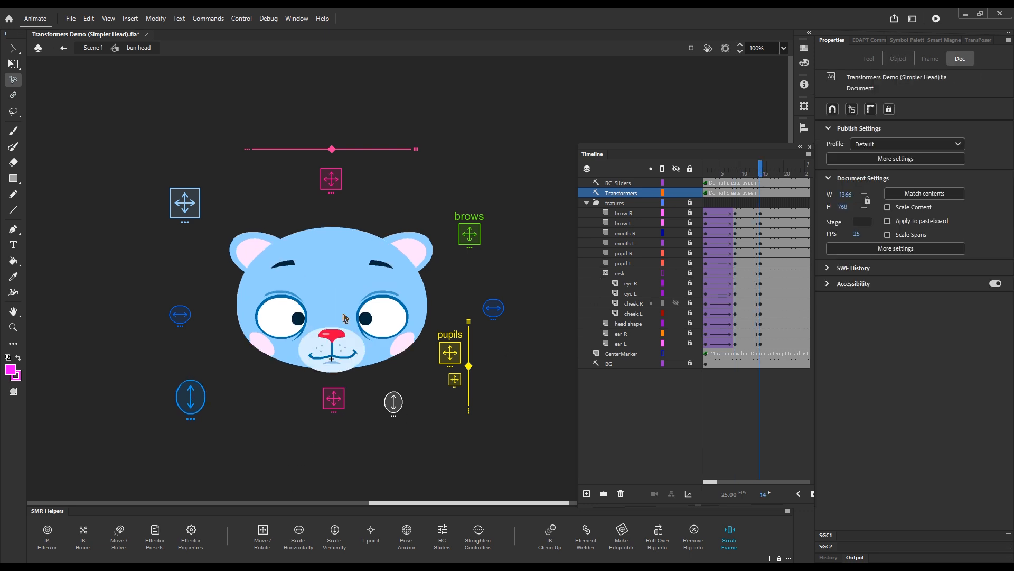
- Raise and tilt the ears at frame 14 with the pink transformer and slider above the head, and nudge the mouth
key(shift)
drag(334, 183, 288, 153)
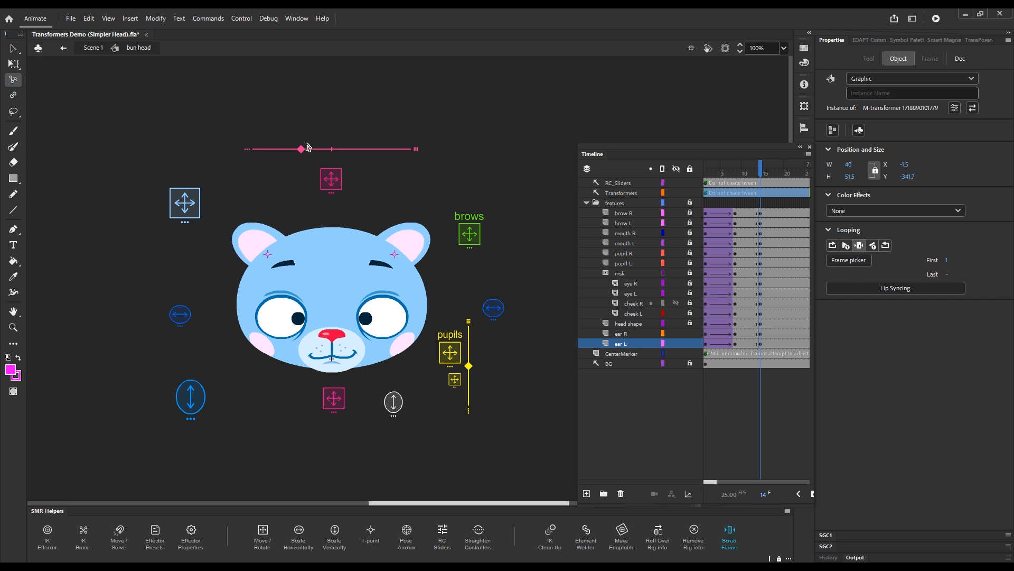
click(409, 165)
drag(760, 174, 760, 176)
shift+drag(333, 403, 333, 400)
- Create classic tweens between frames 8 and 14 on all the features layers and scrub back to frame 1
click(763, 174)
drag(765, 175, 768, 176)
drag(749, 221, 751, 305)
drag(750, 344, 750, 343)
key(4)
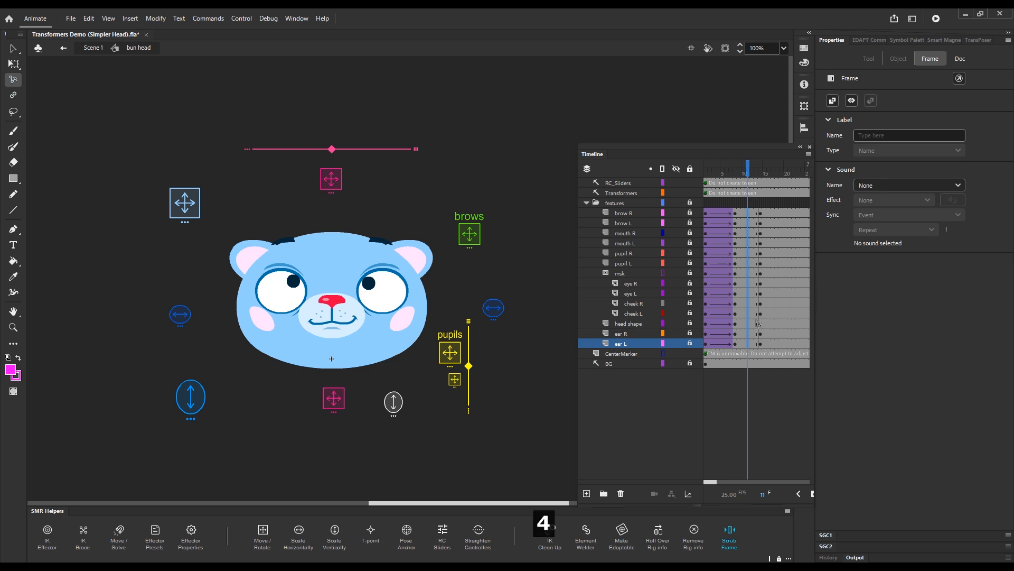
drag(749, 172, 676, 181)
- Copy the frame 1 keyframes to frame 18, remove their tweens, and delete two frames before them so they land on frame 16
click(707, 215)
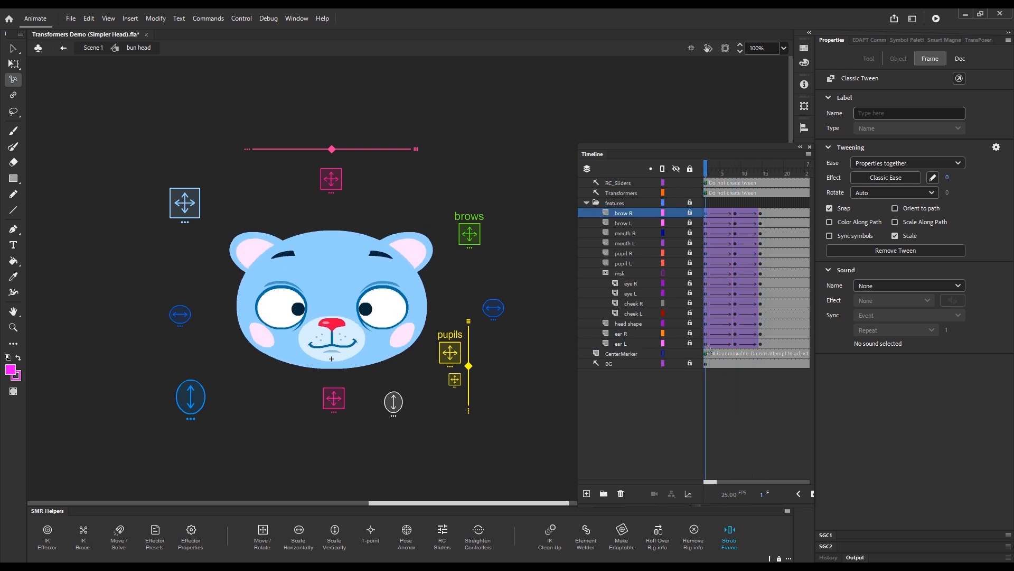
drag(705, 215, 781, 218)
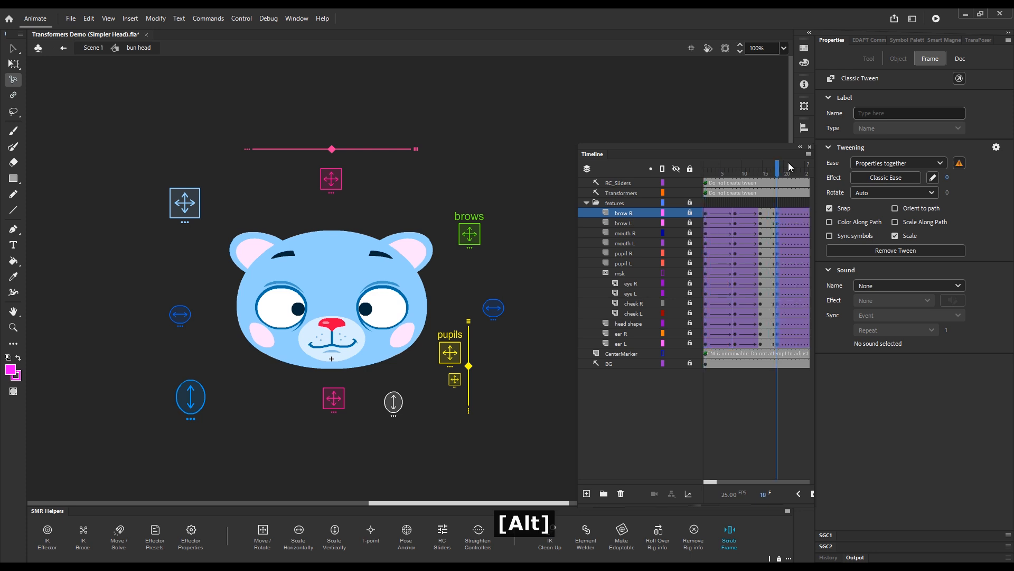
key(4)
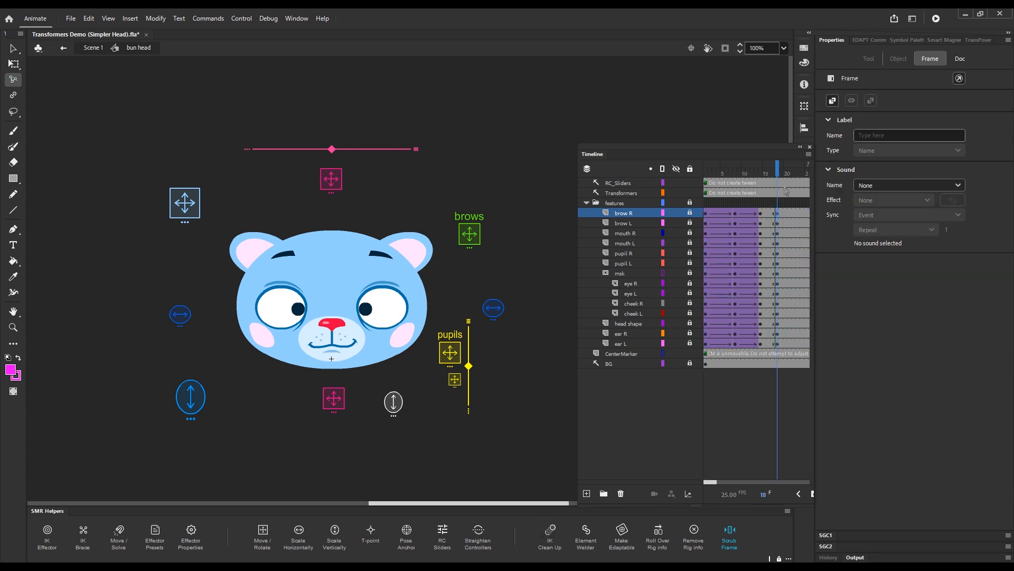
click(765, 172)
key(shift+z)
key(shift+z)
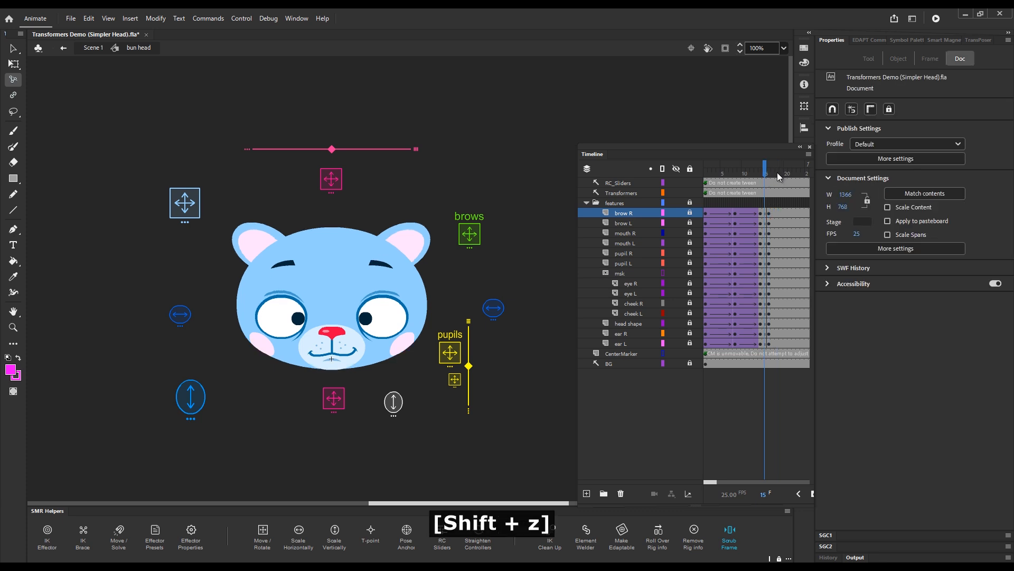
- Insert keyframes on all the features layers at frame 21 and move the facial features left with the large light-blue transformer
click(790, 173)
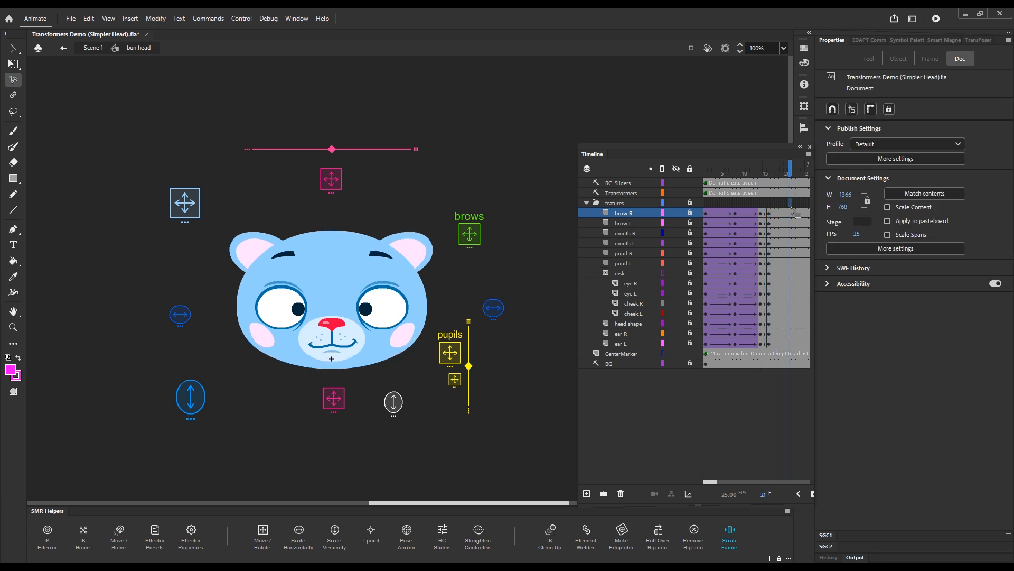
click(791, 212)
drag(191, 212, 156, 217)
- Try narrowing the left half of the face at frame 21 with the blue horizontal-scale transformer, and undo it
drag(180, 319, 229, 323)
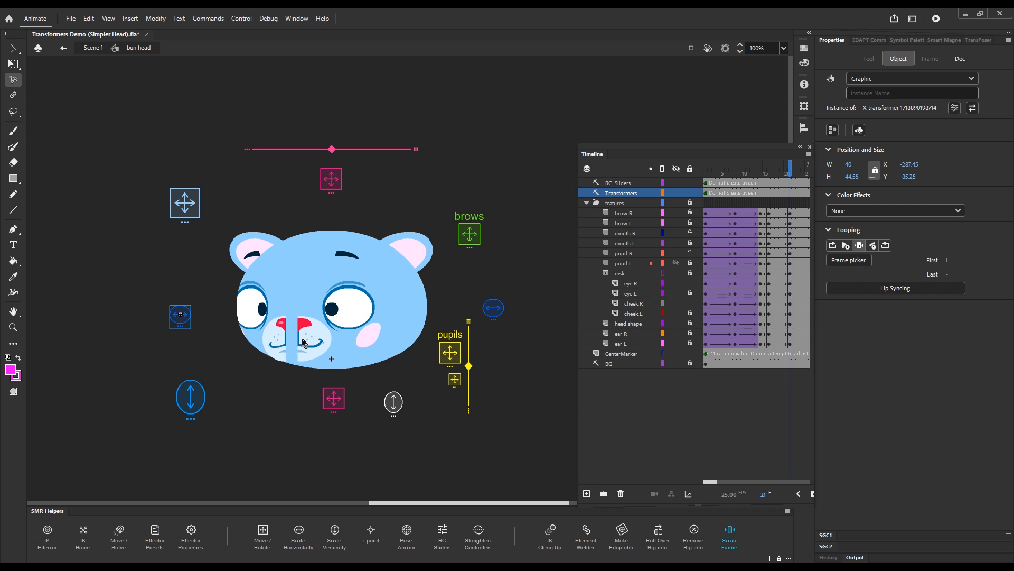
key(ctrl)
key(ctrl+z)
key(ctrl+z)
key(ctrl+z)
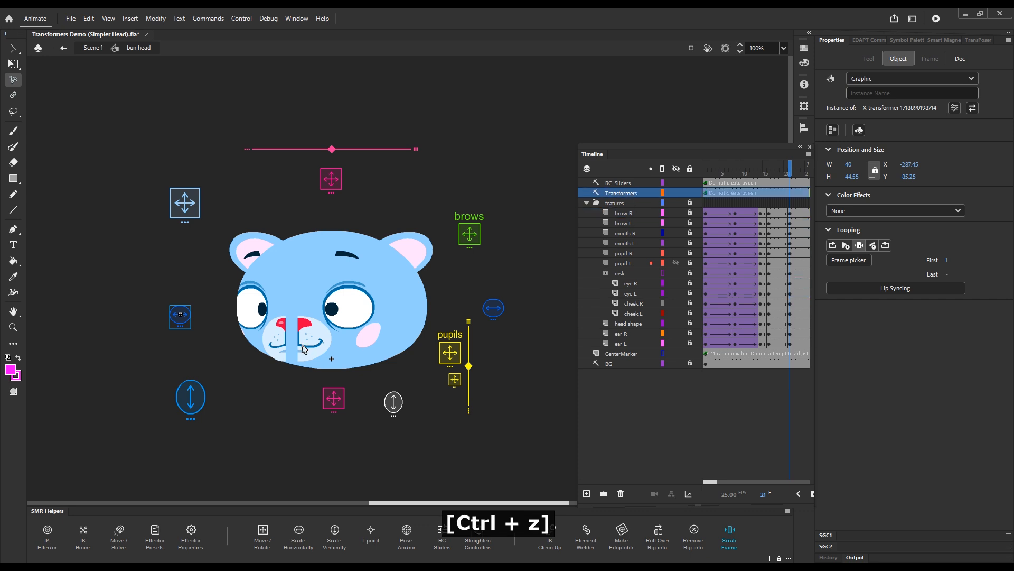
- Unlock the features layers and check the two mouth halves at frame 16 by selecting each in turn
click(535, 311)
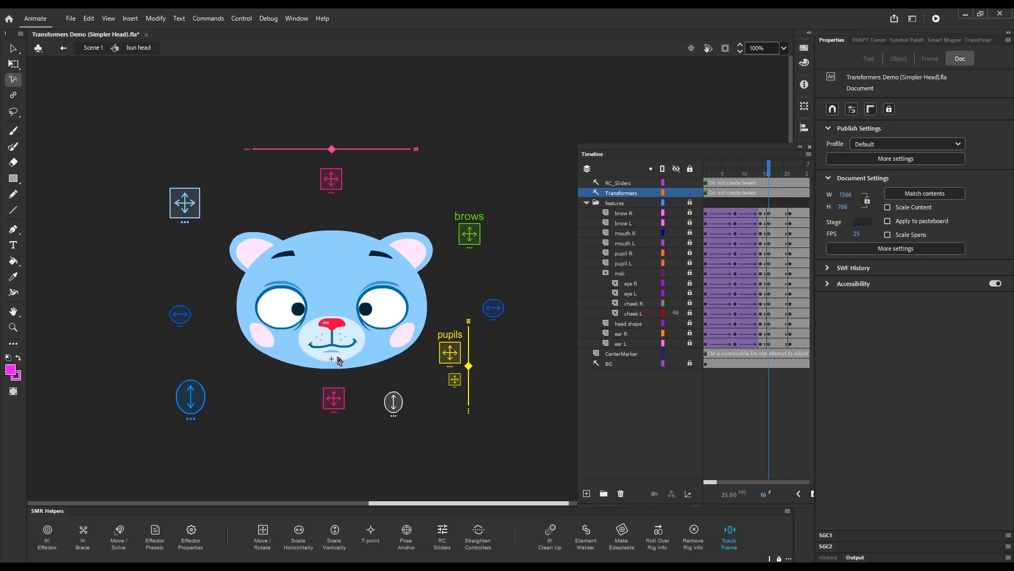
key(v)
click(338, 346)
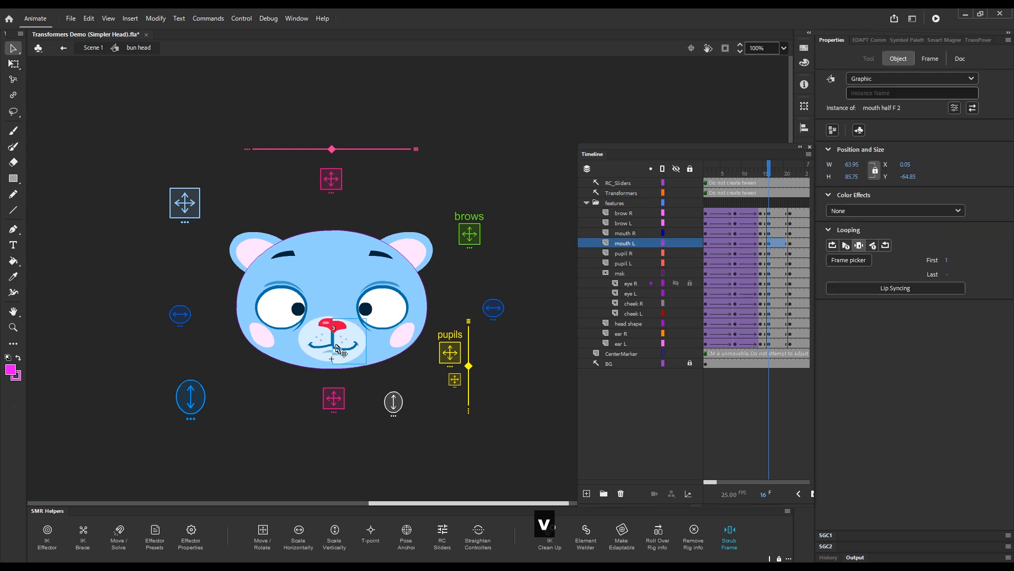
key(ctrl+z)
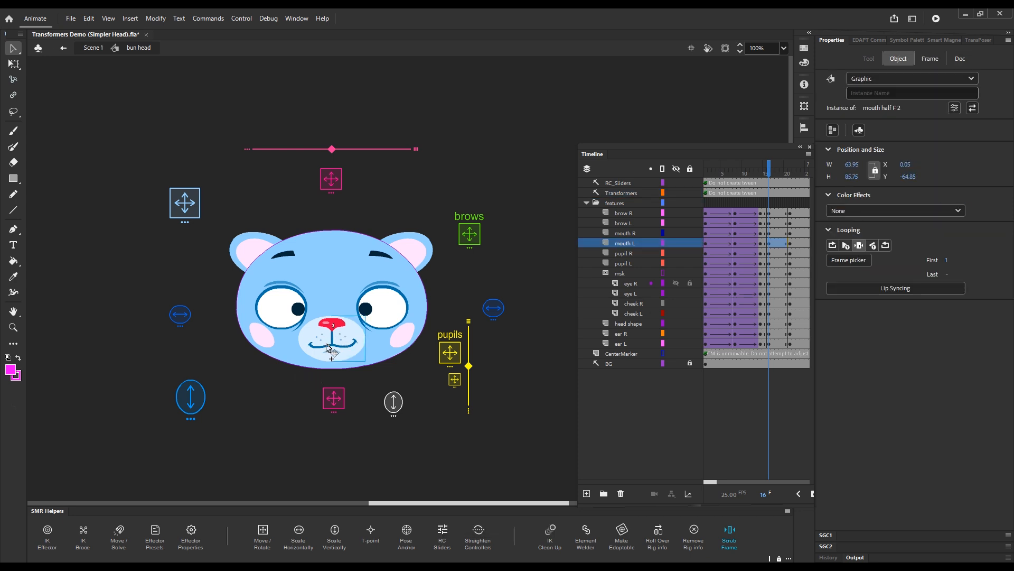
click(323, 346)
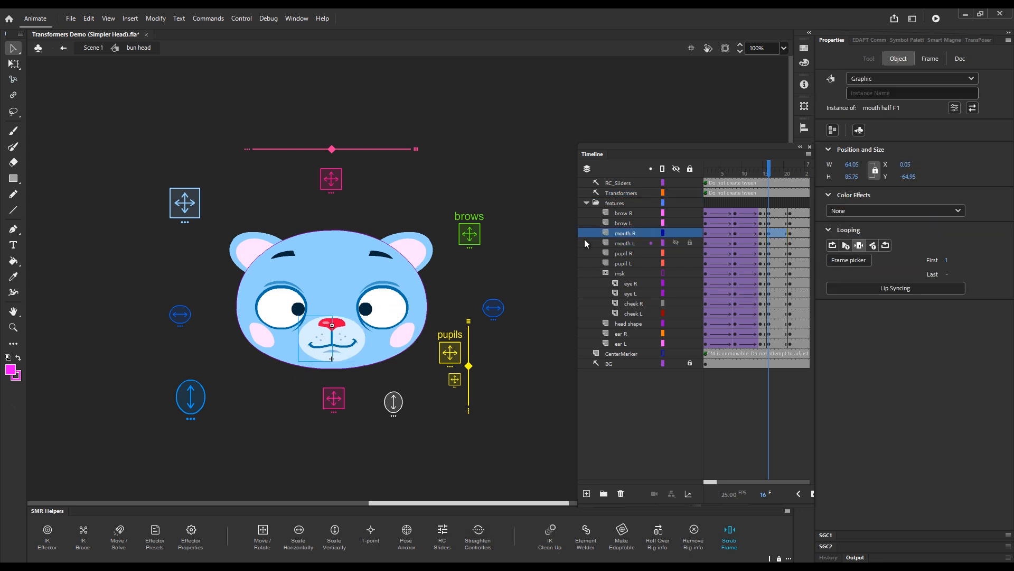
click(342, 340)
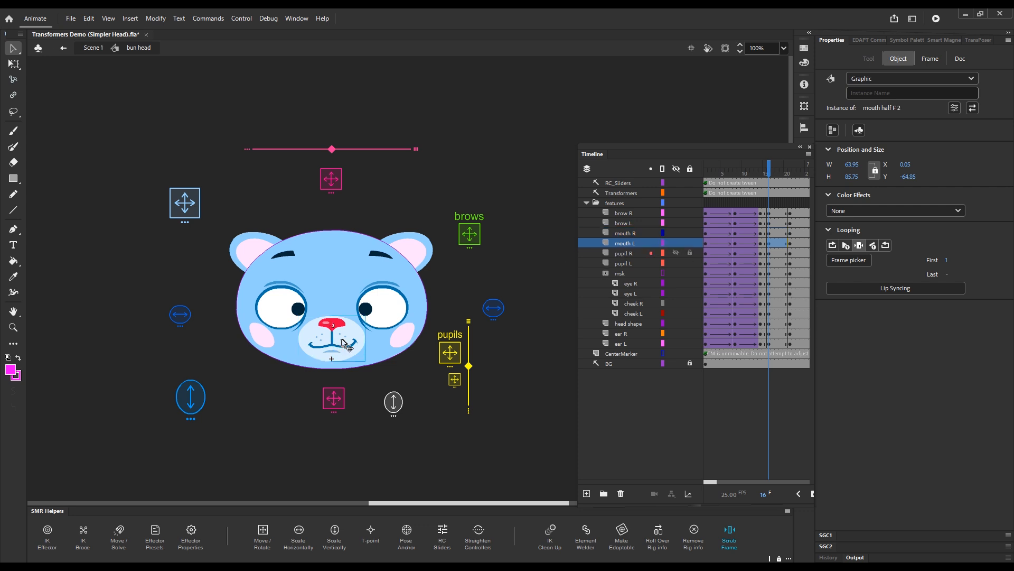
- Inside the mouth half F 2 symbol, align the T-point with the transformation point on the nose at X -0.05, Y -0.1, and return to bun head
double_click(344, 343)
key(ctrl+space)
drag(283, 286, 375, 389)
drag(389, 353, 352, 334)
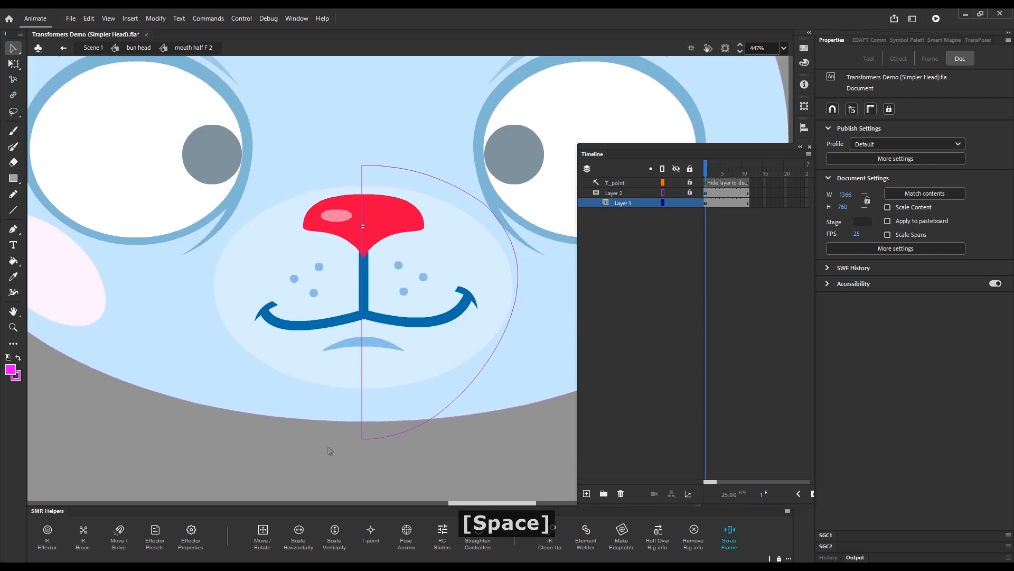
click(371, 535)
drag(412, 284, 366, 234)
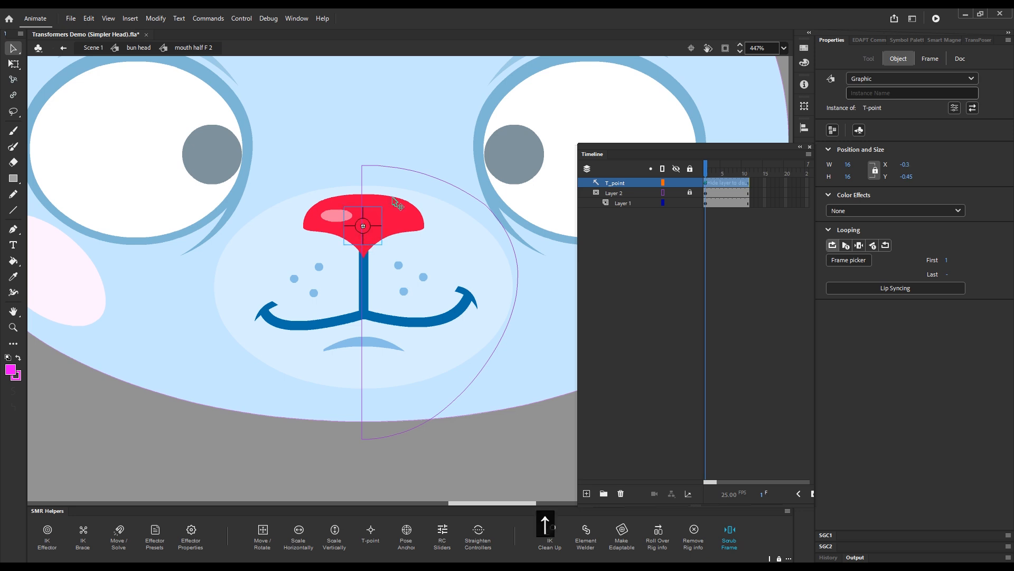
key(Up)
key(Down)
key(ctrl+space)
drag(344, 198, 419, 244)
key(Up)
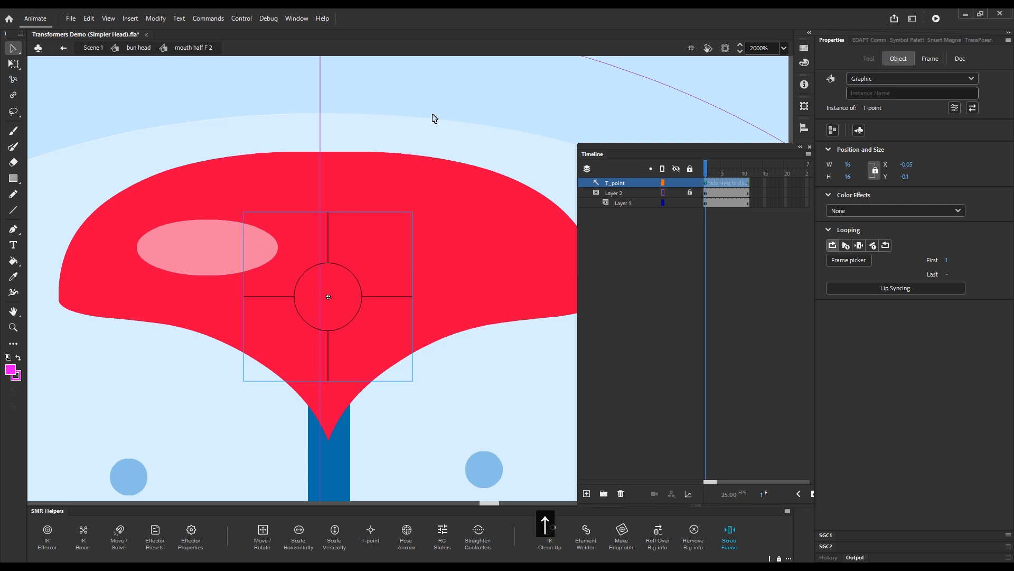
click(139, 49)
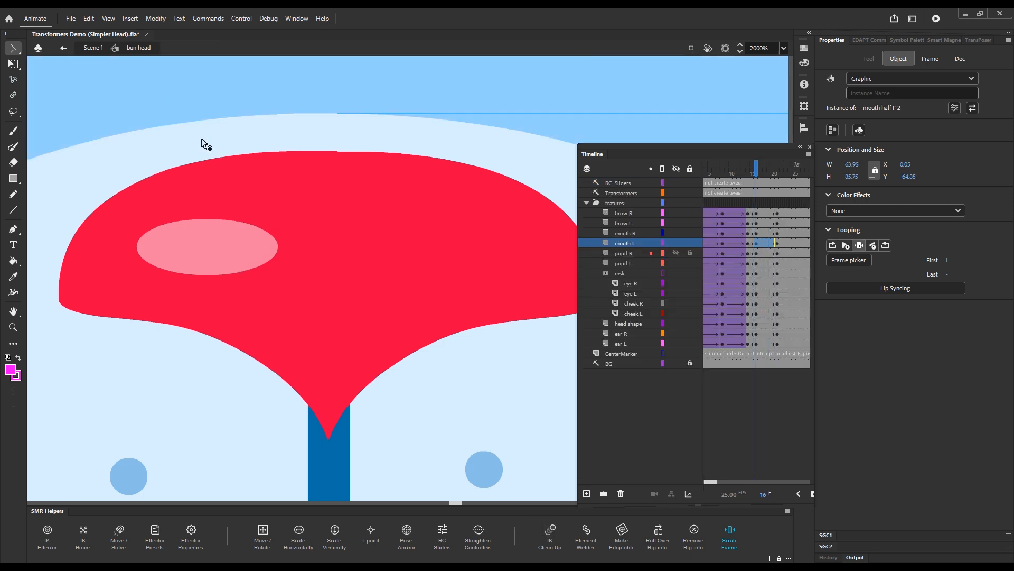
- Inside the mouth half F 1 symbol, align the T-point with the transformation point on the nose, and return to bun head at 100% zoom
key(v)
double_click(256, 249)
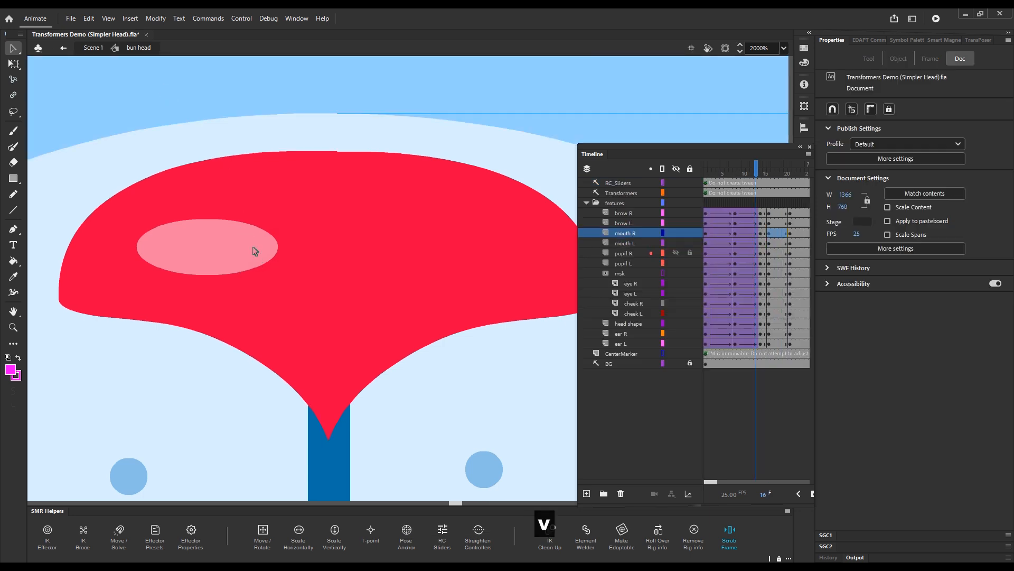
click(369, 533)
drag(423, 321, 328, 334)
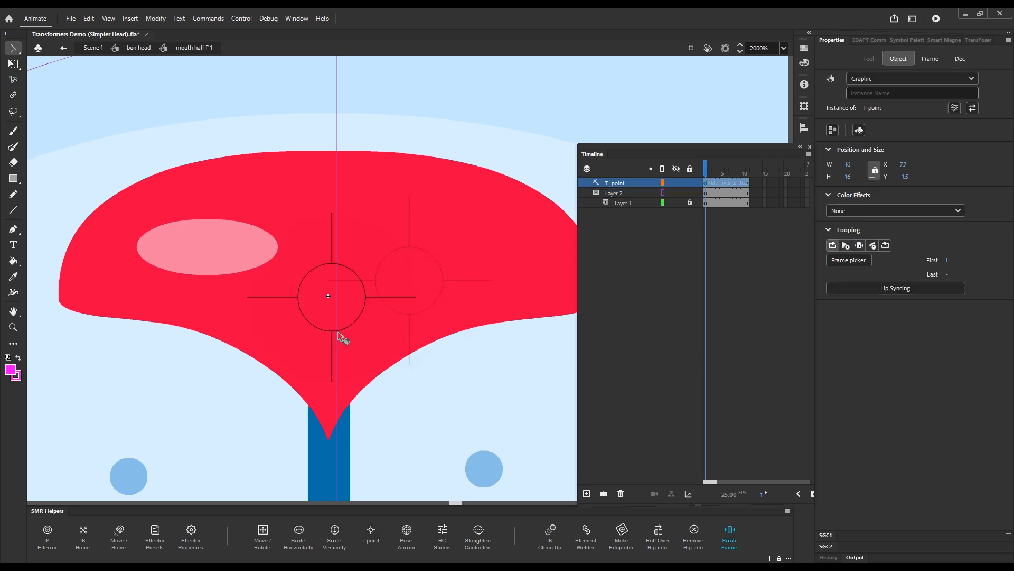
click(146, 48)
key(ctrl+1)
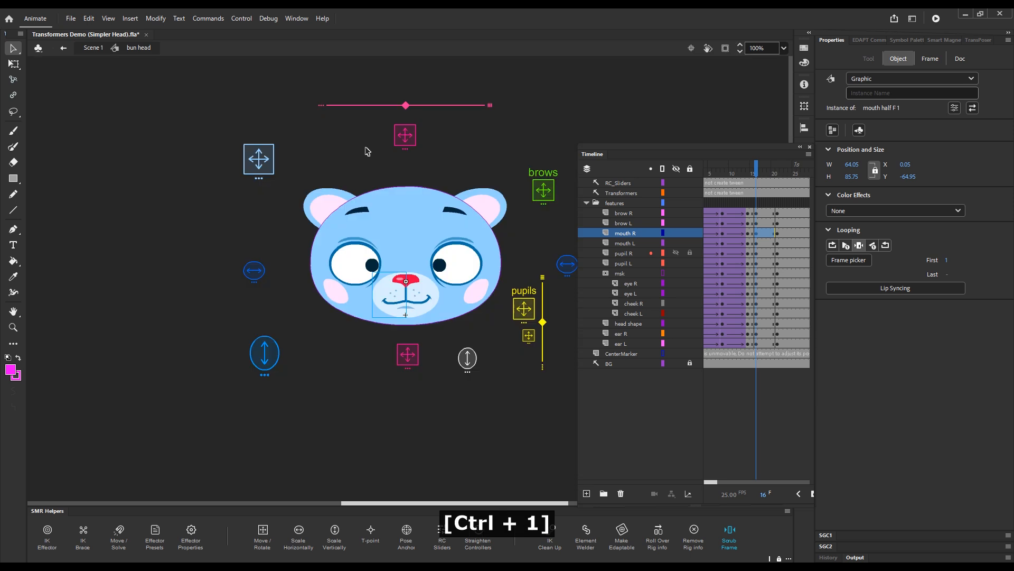
click(479, 158)
key(space)
drag(460, 175, 371, 206)
- Lock the features layers again and narrow the left half of the face at frame 21 with the blue horizontal-scale transformer
click(777, 171)
click(689, 203)
click(676, 243)
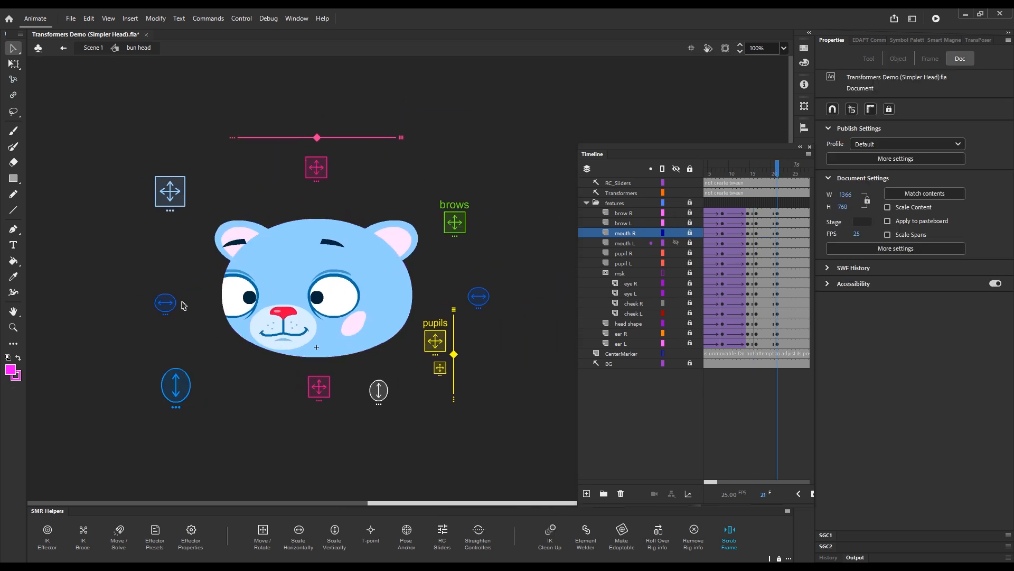
key(g)
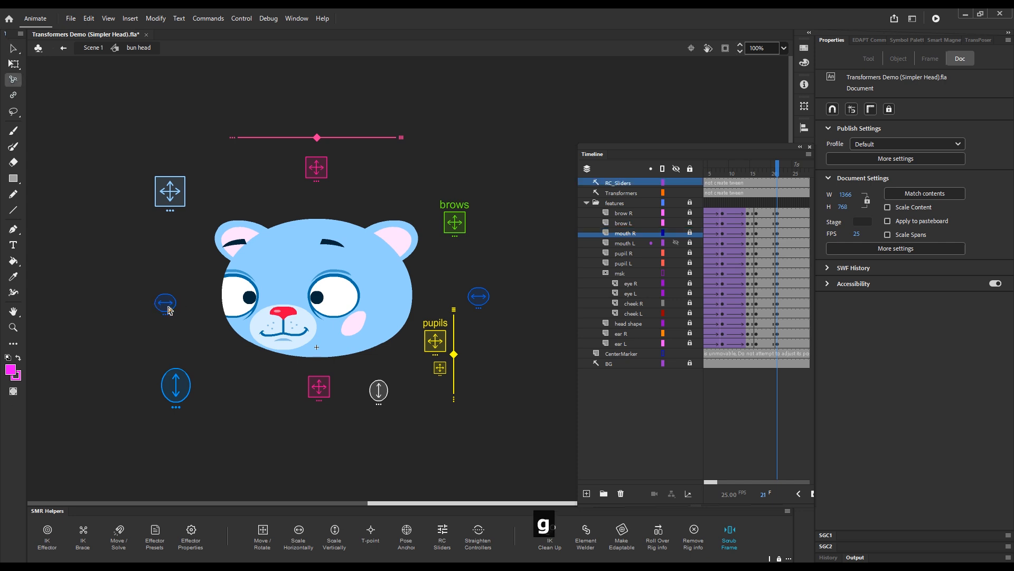
drag(168, 309, 215, 296)
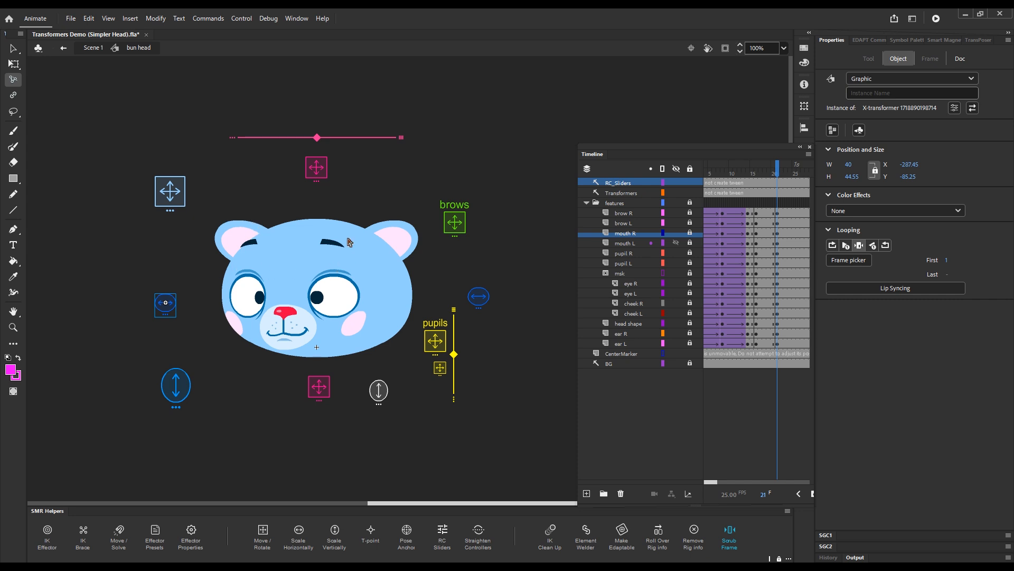
- Refine the frame 21 pose with the mouth, horizontal-scale and brows transformers, and shift the ears right with the pink transformer above the head
key(shift)
drag(323, 386, 322, 388)
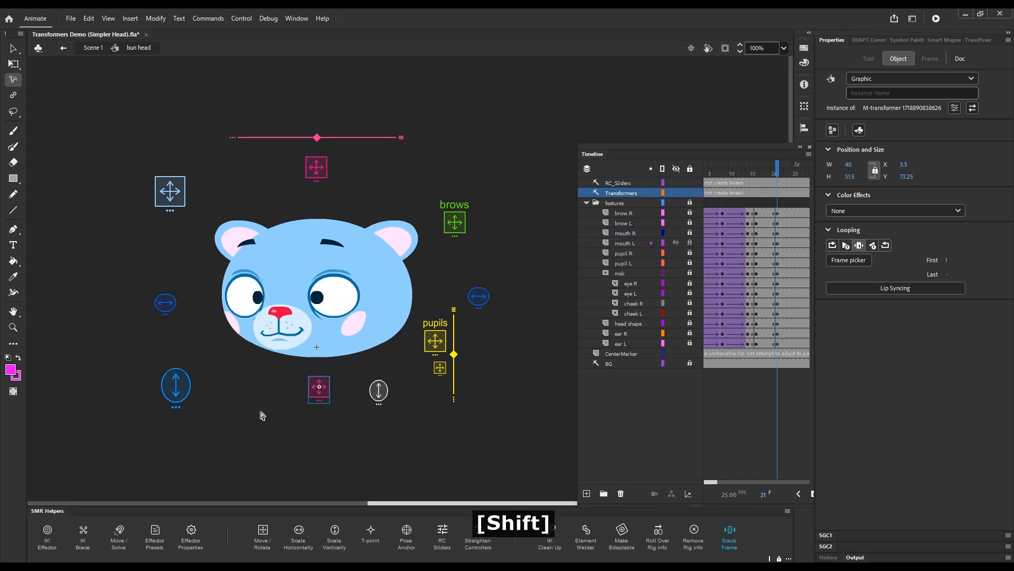
click(165, 302)
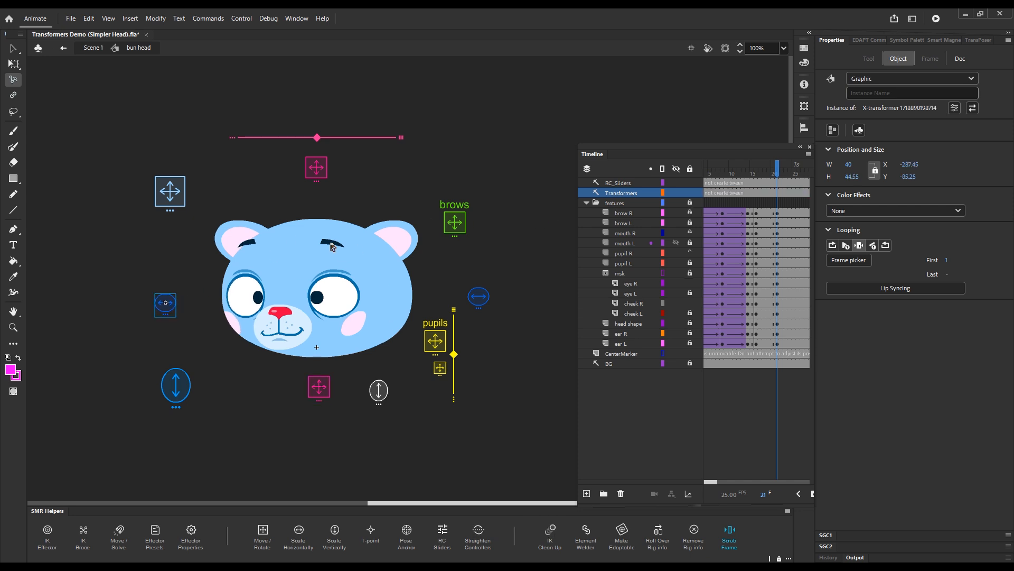
drag(458, 222, 456, 223)
drag(317, 170, 328, 165)
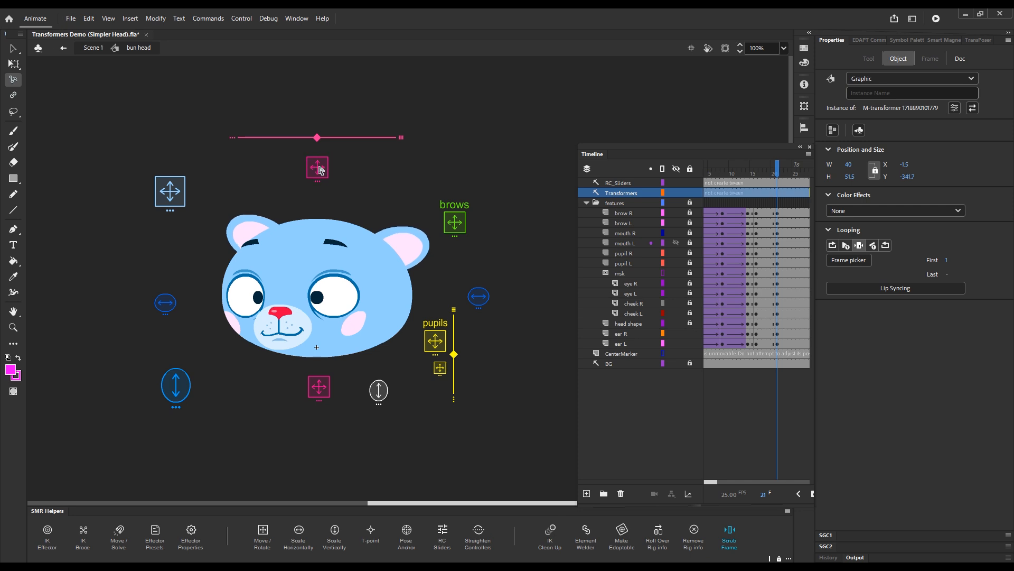
click(316, 168)
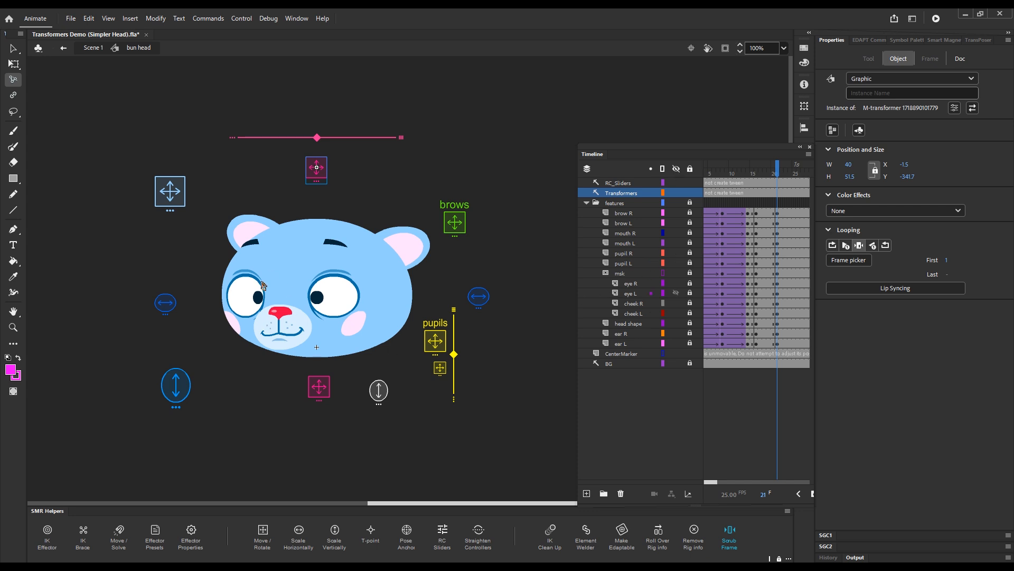
- Create classic tweens between frames 16 and 21 on all the features layers
drag(767, 214, 775, 343)
key(4)
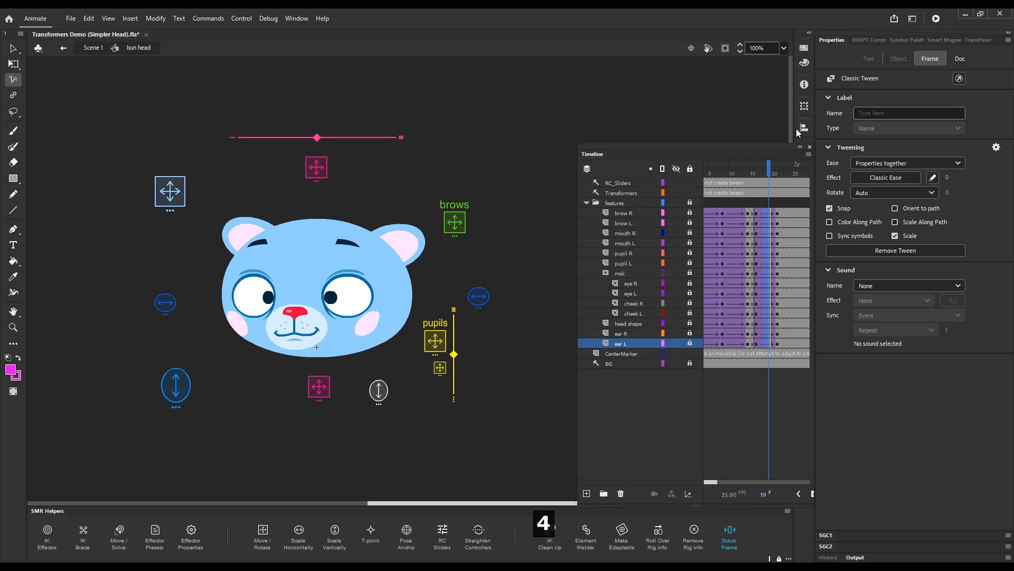
- Return to Scene 1 from bun head and flip the bun head instance horizontally
mouse_move(770, 174)
mouse_down()
mouse_move(756, 173)
mouse_move(779, 172)
mouse_up()
key(v)
click(157, 134)
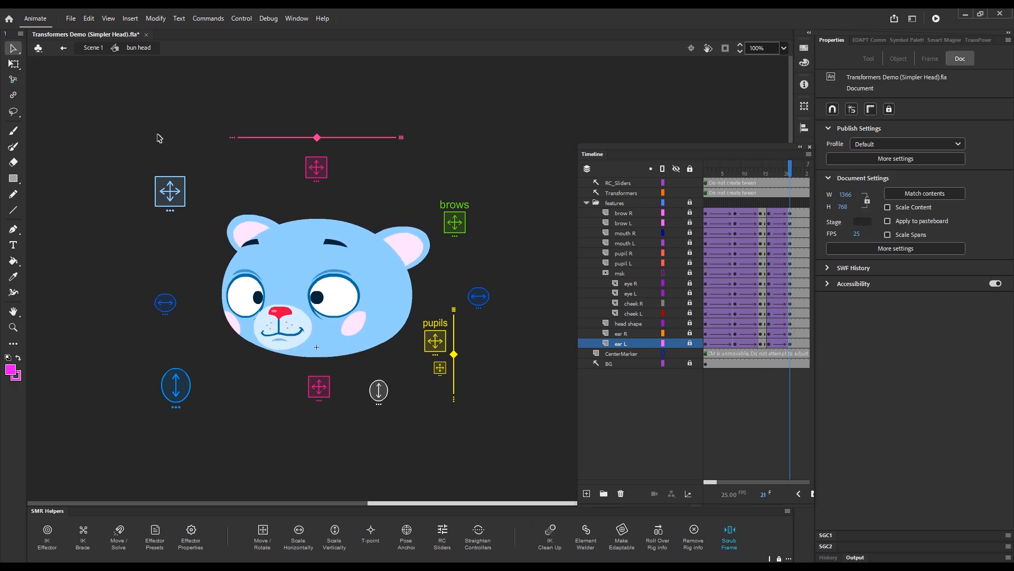
click(95, 47)
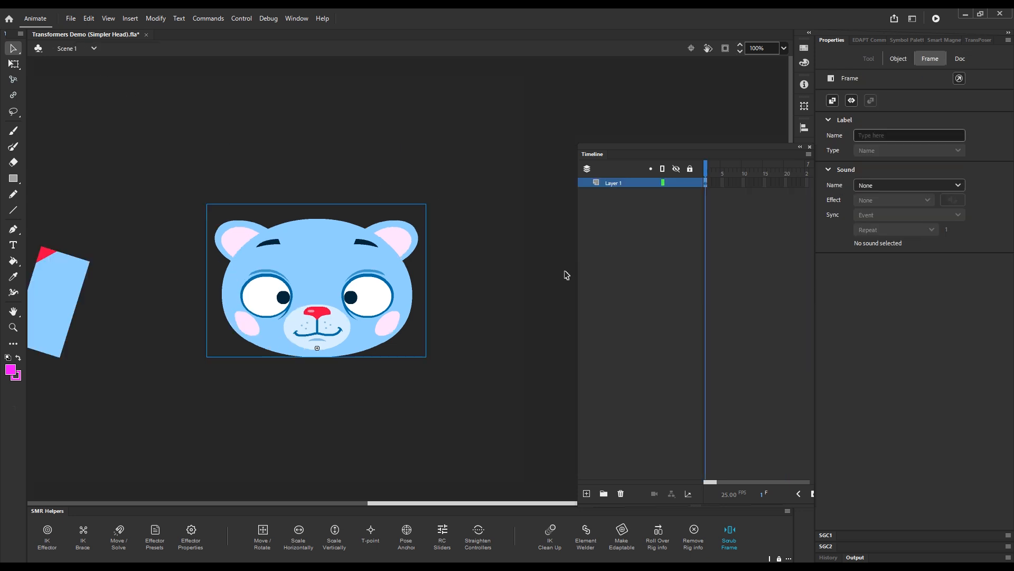
click(370, 300)
key(h)
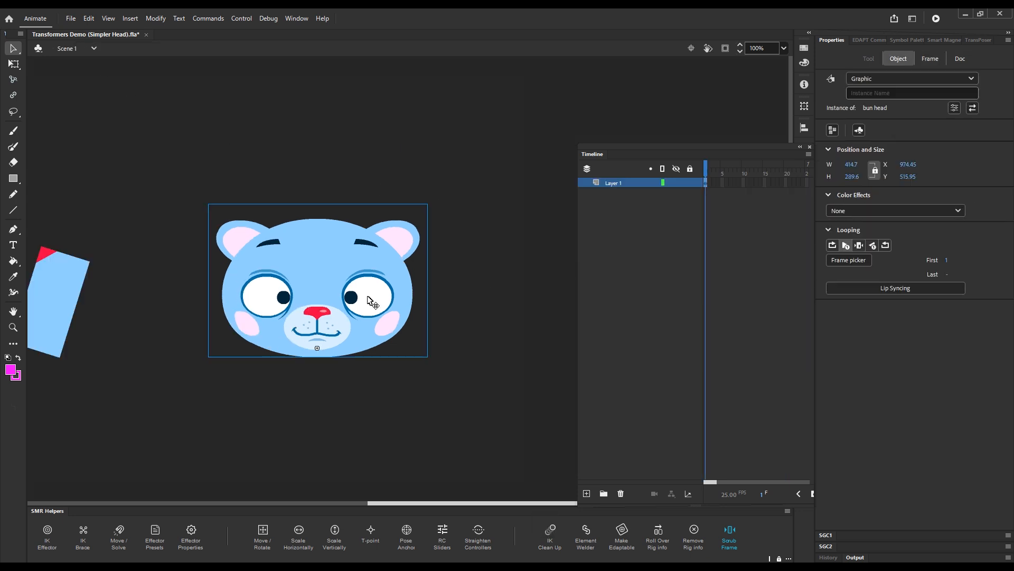
- Open the flipped bun head symbol at frame 1 and straighten its mirrored controllers
key(F2)
drag(768, 172, 696, 188)
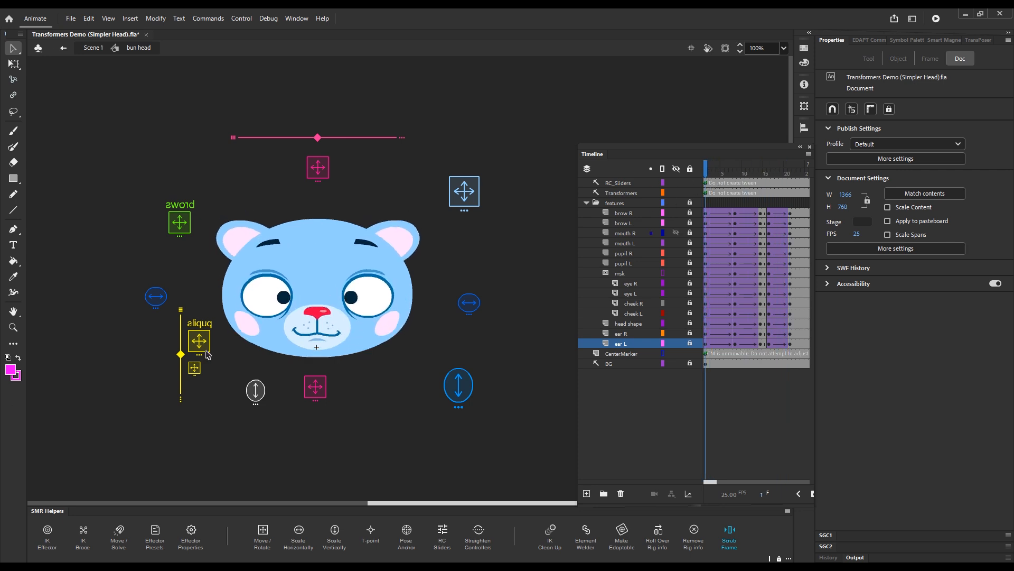
click(481, 531)
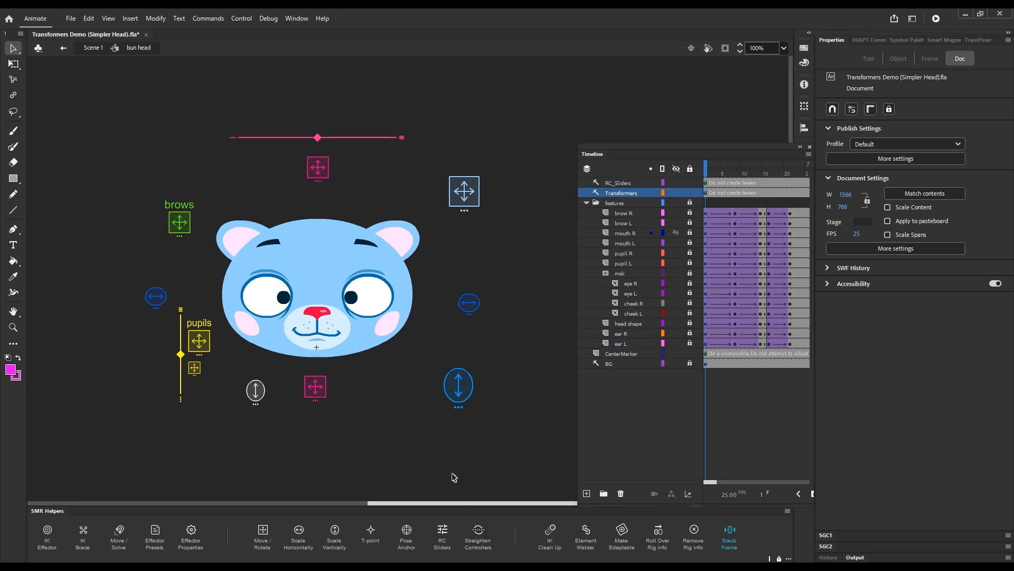
- Flip the bun head instance back in Scene 1, then reopen the symbol and play its head-turn animation
double_click(374, 401)
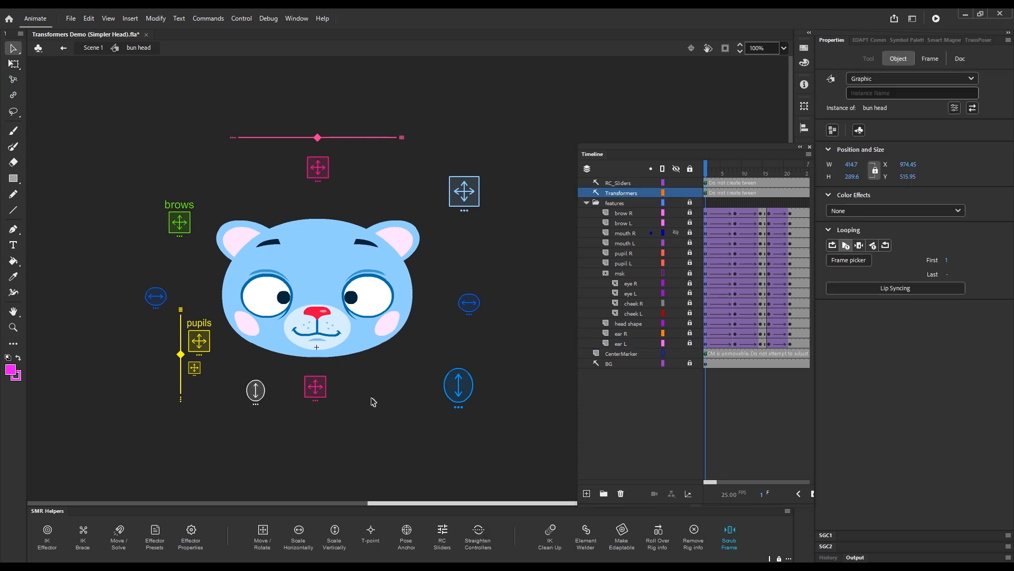
double_click(334, 318)
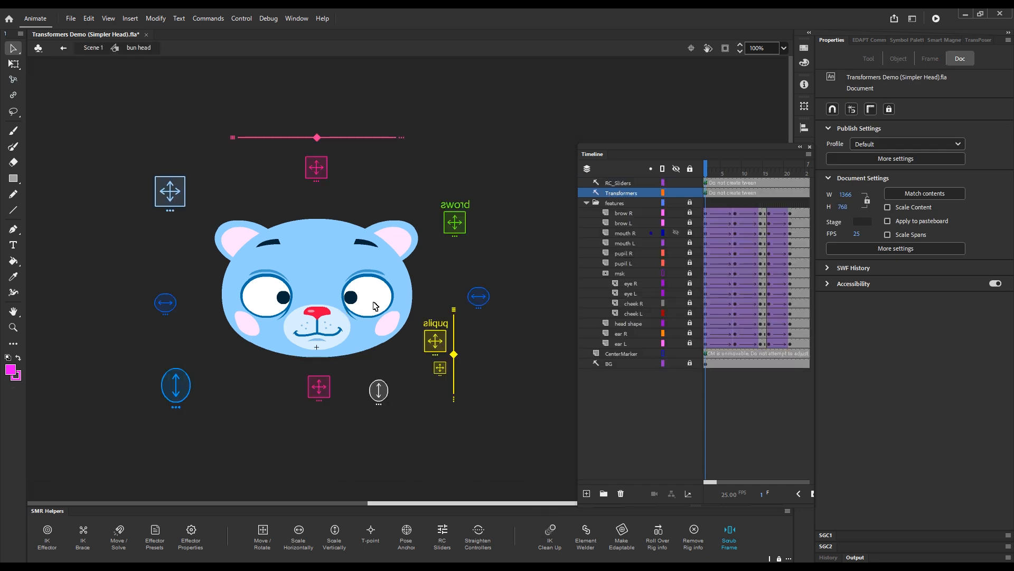
key(Return)
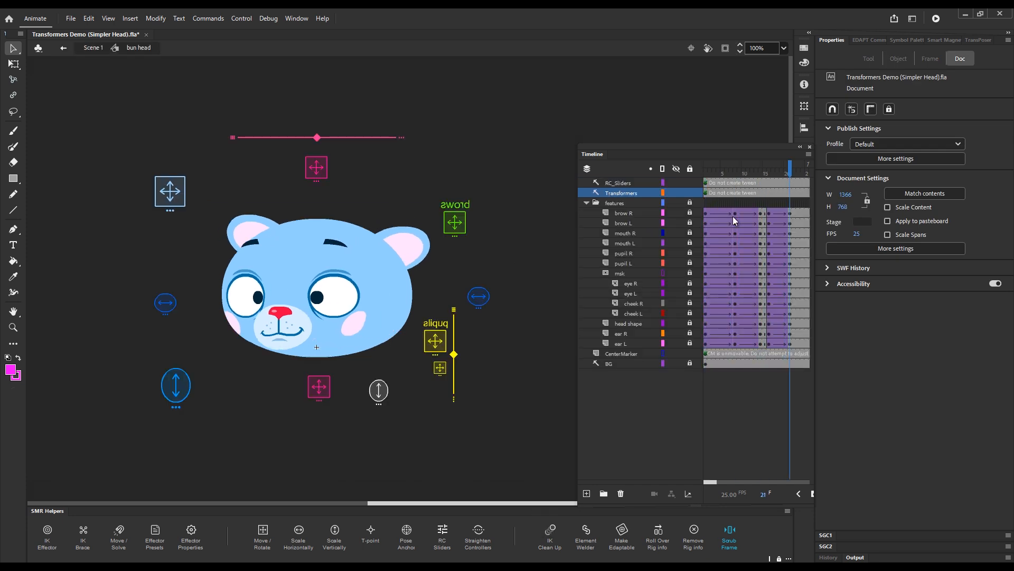
- Straighten the mirrored controllers for the head's original orientation and return the playhead to frame 1
click(475, 531)
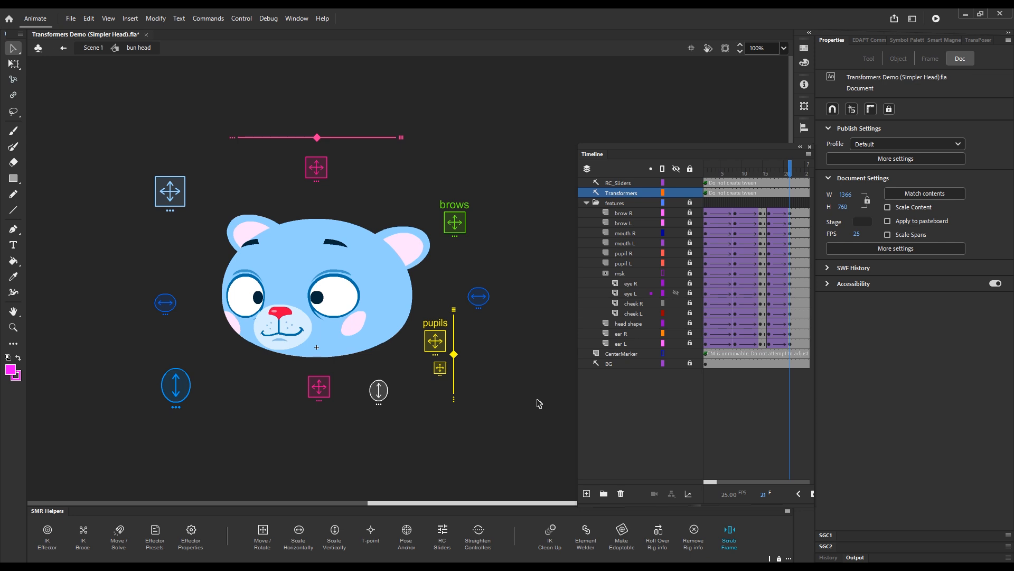
click(590, 153)
key(shift+comma)
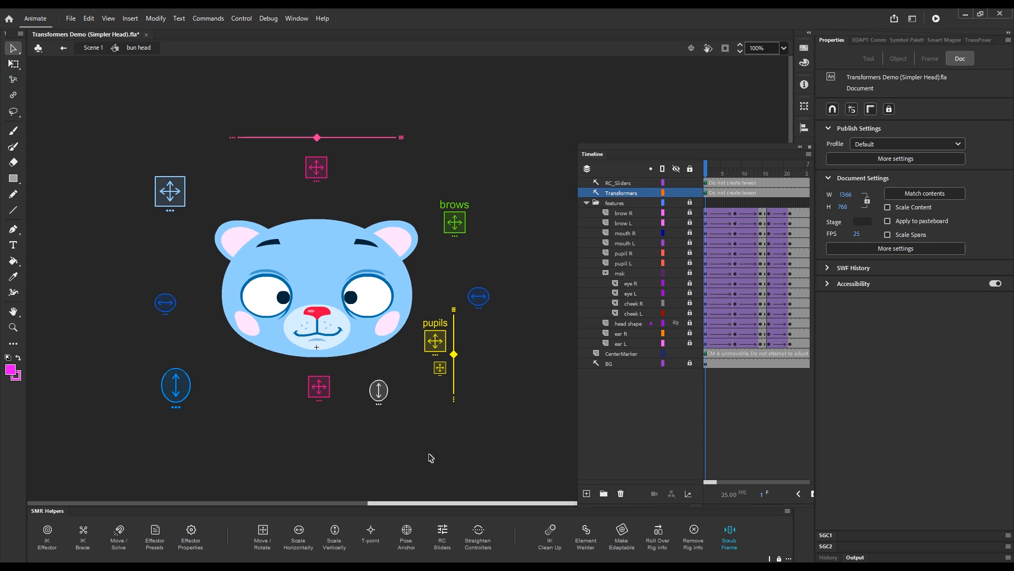